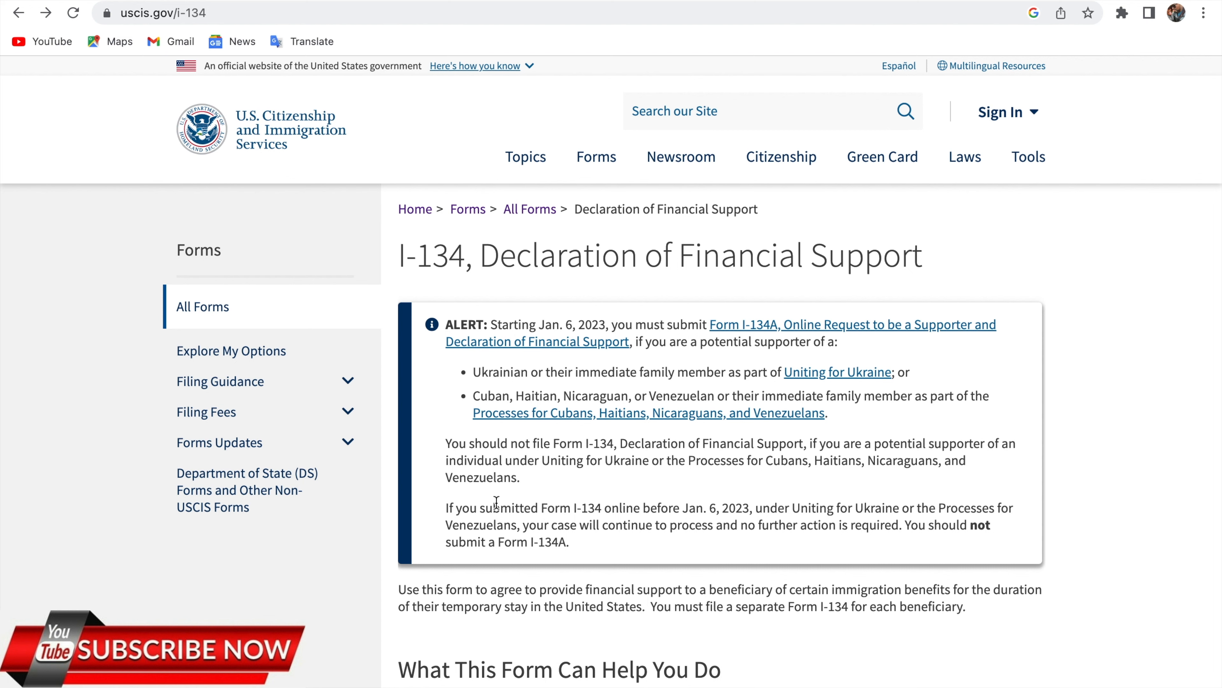
# Step: Open the Form I-134 PDF from the Forms and Document Downloads section of the Declaration of Financial Support page
pyautogui.scroll(-1, 496, 502)
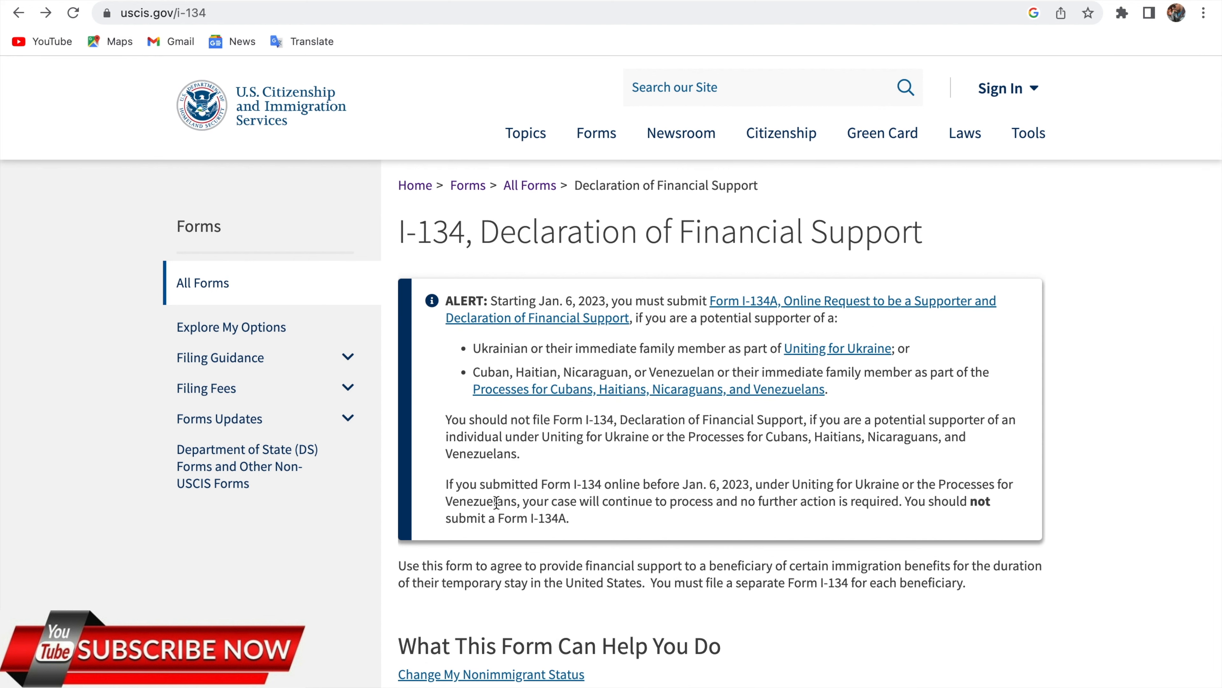
pyautogui.scroll(1, 497, 503)
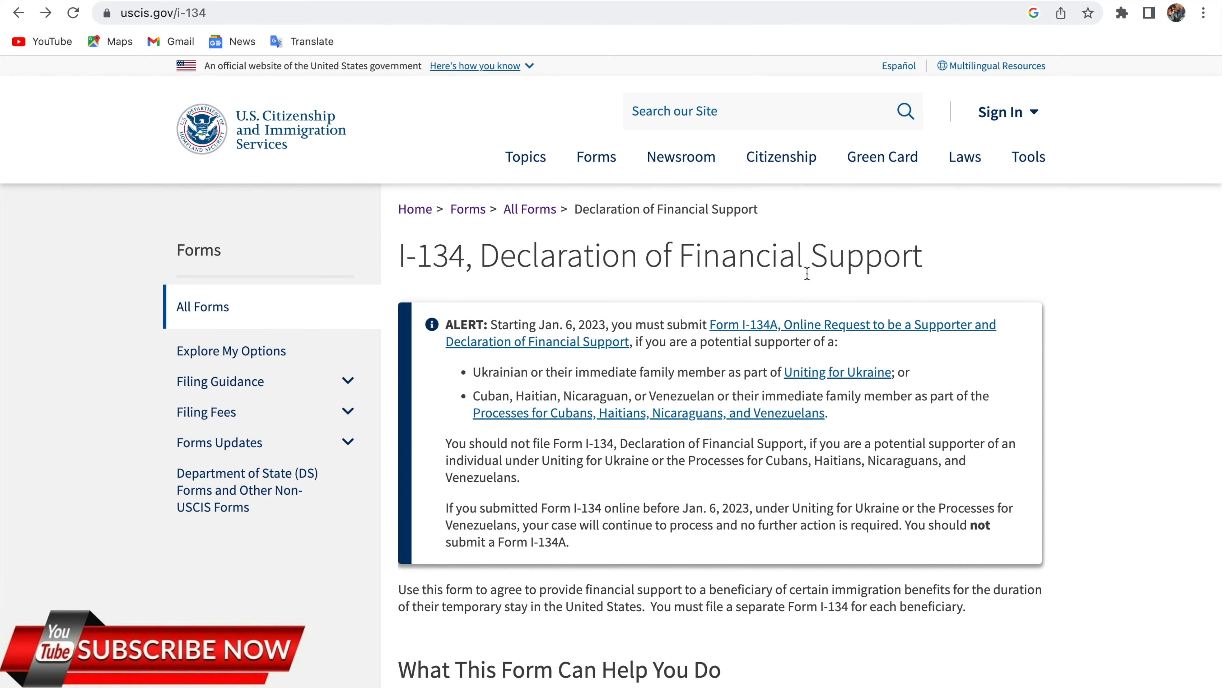
pyautogui.scroll(-8, 806, 272)
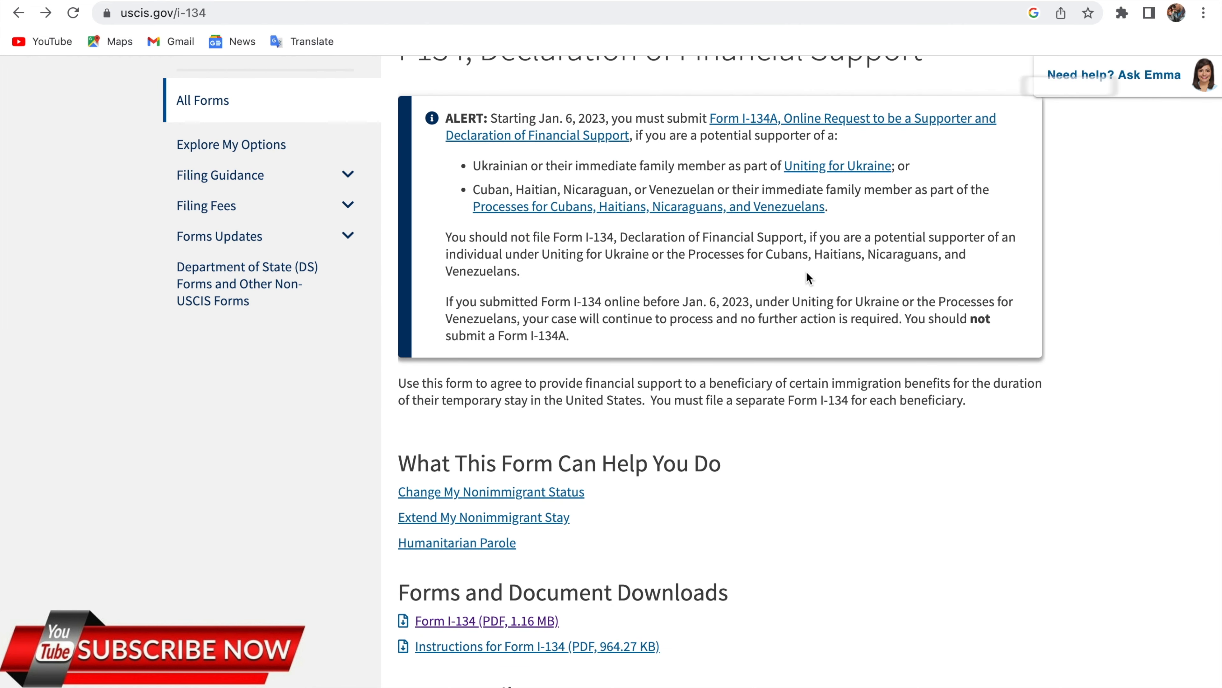
pyautogui.scroll(-4, 853, 427)
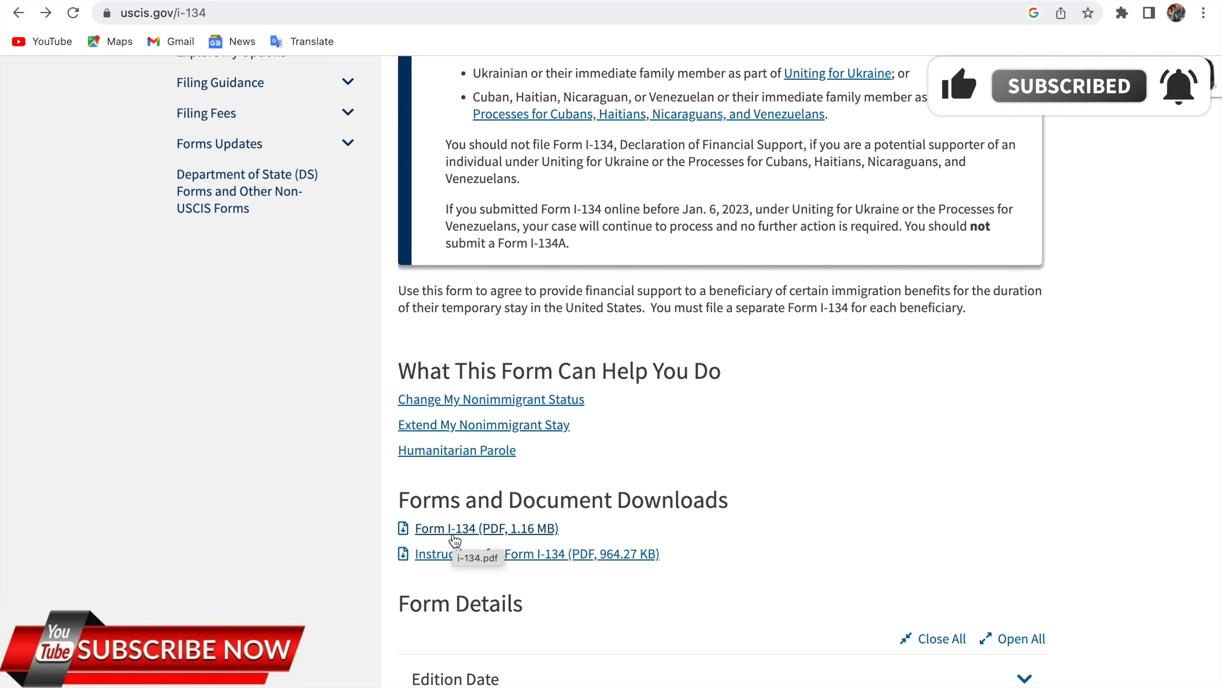
pyautogui.click(499, 529)
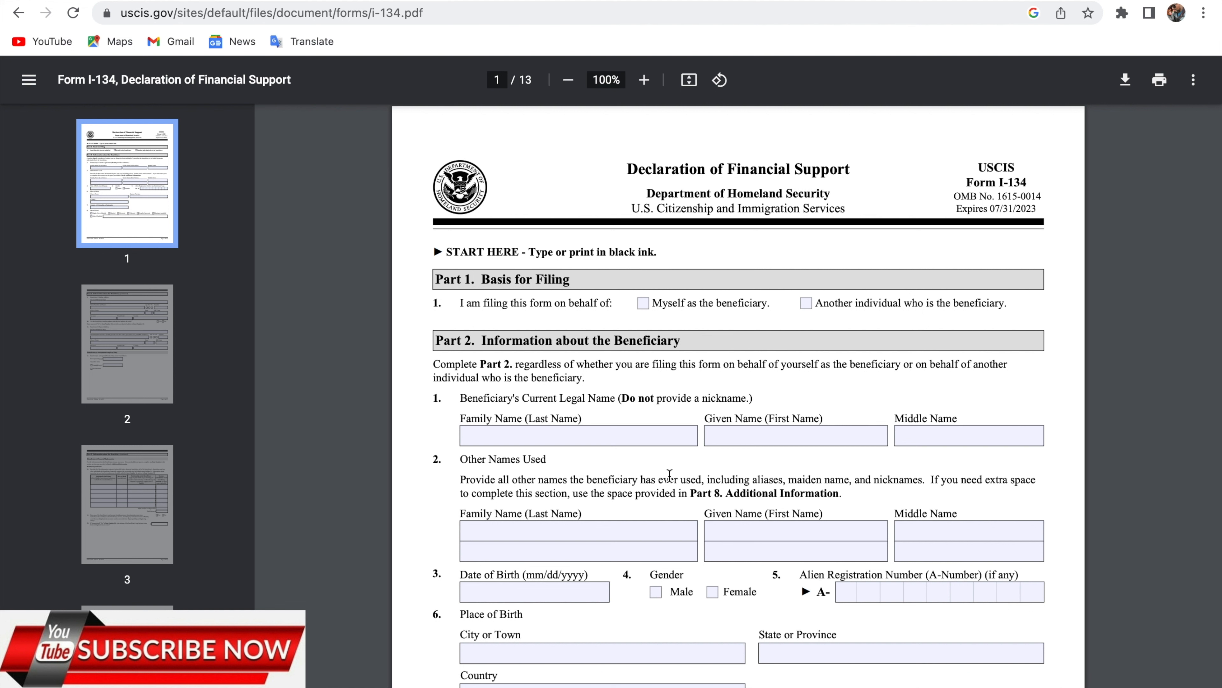
# Step: In Part 1, mark the form as filed on behalf of "Myself as the beneficiary"
pyautogui.scroll(-1, 669, 475)
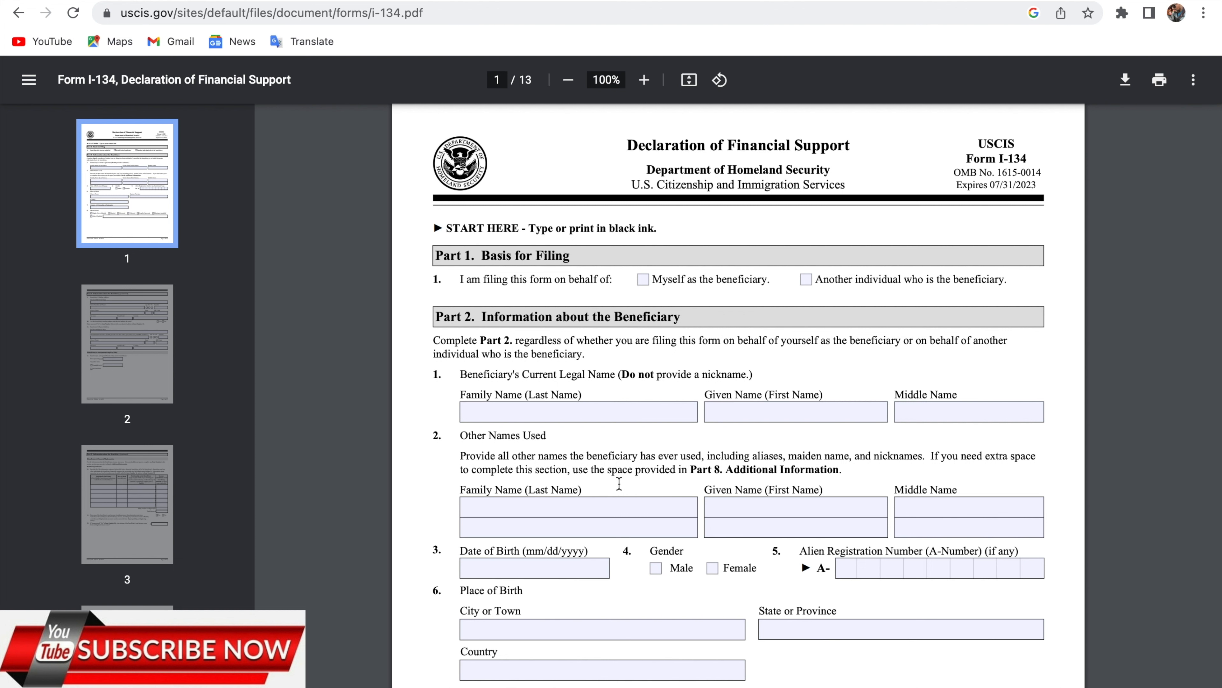
pyautogui.scroll(-1, 619, 484)
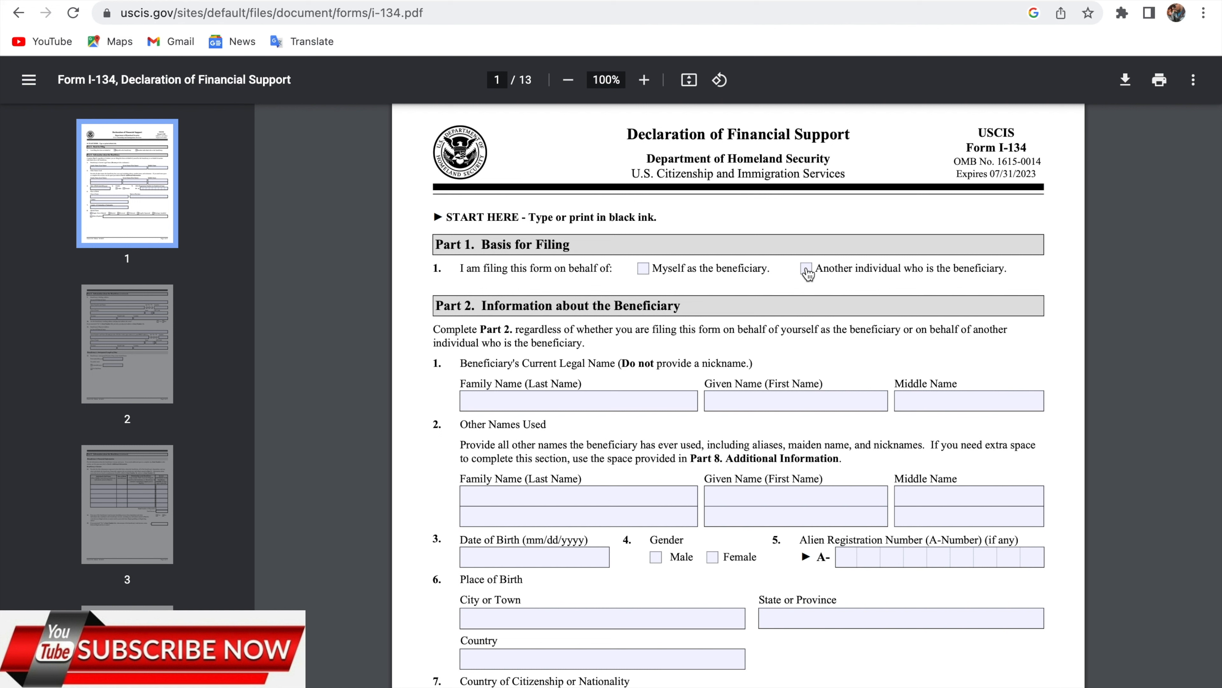
pyautogui.click(644, 268)
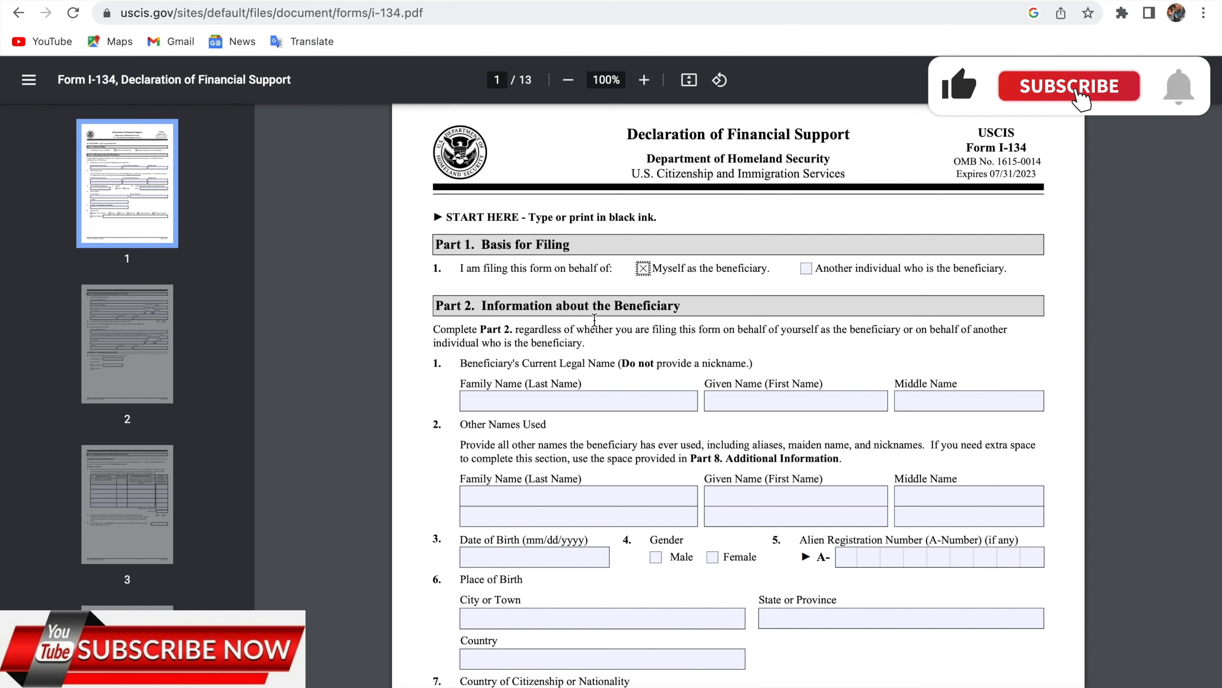
# Step: Enter the beneficiary's family name and given name under Current Legal Name in Part 2
pyautogui.click(520, 397)
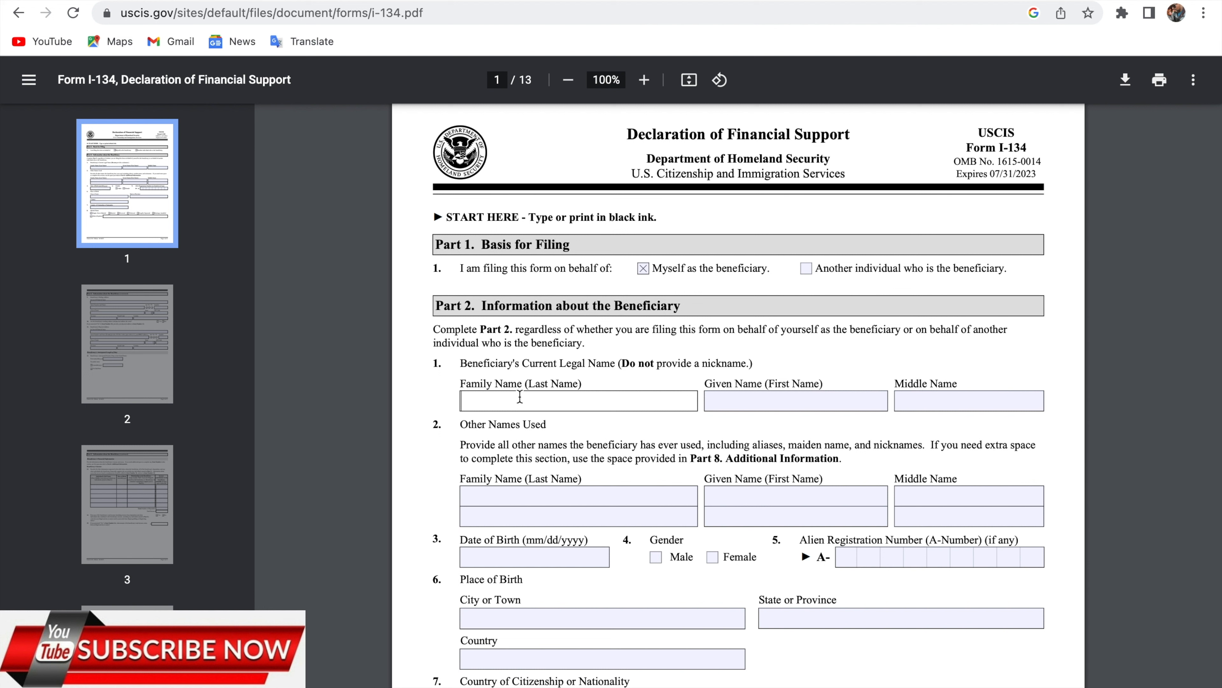
pyautogui.write('koo')
pyautogui.click(794, 400)
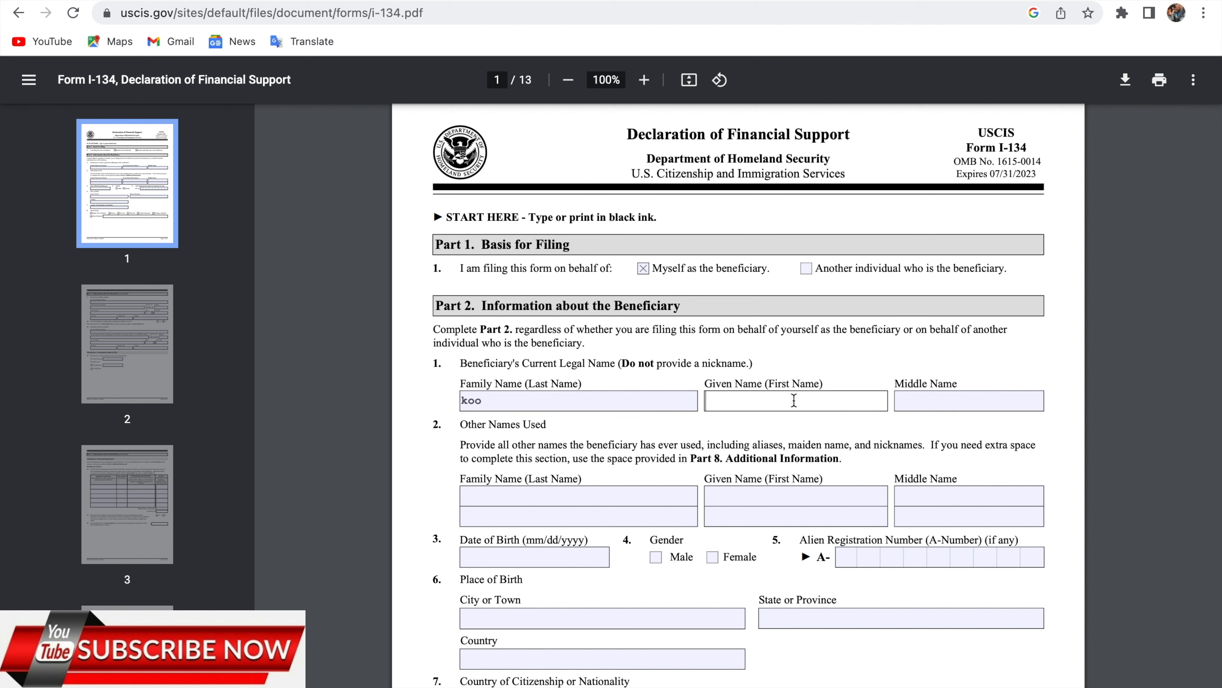
pyautogui.write('jkey')
pyautogui.click(715, 407)
pyautogui.press('BackSpace')
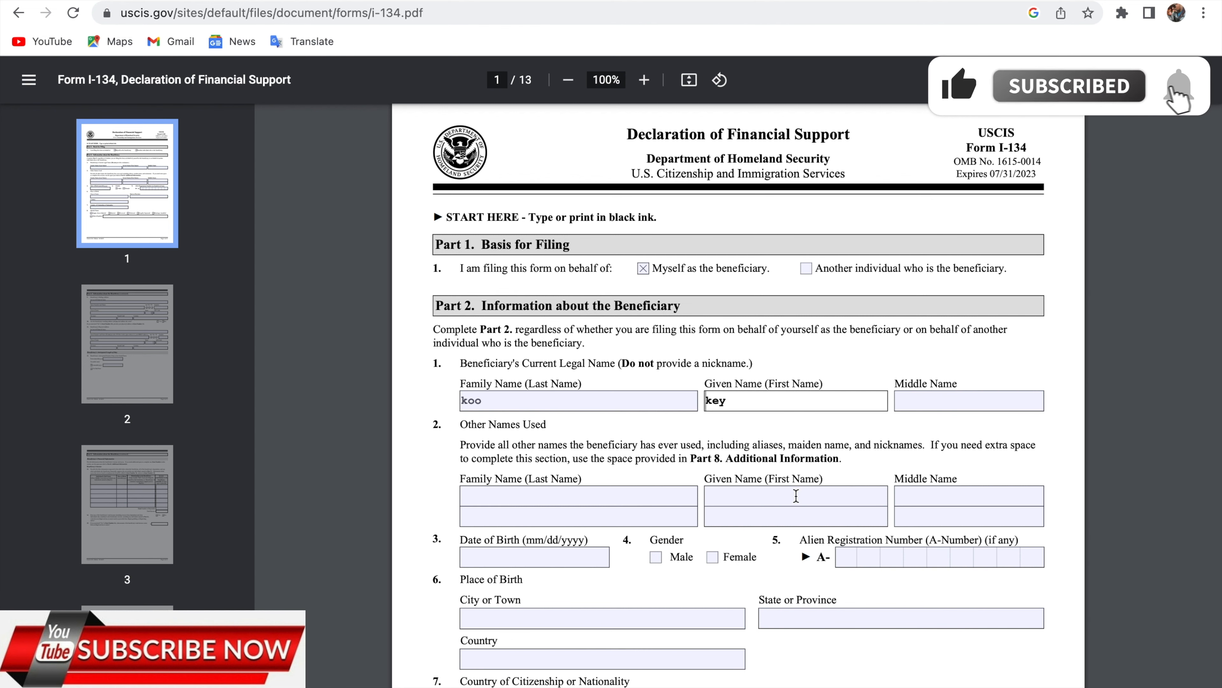
pyautogui.scroll(-3, 601, 450)
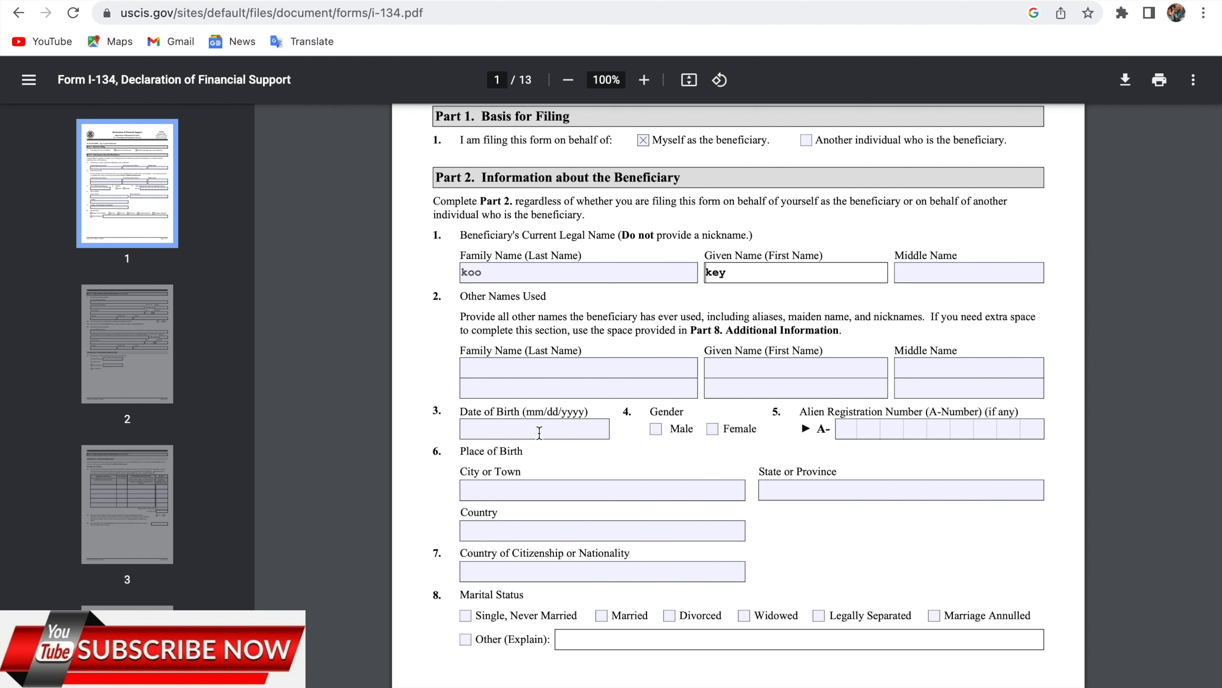
pyautogui.write('12')
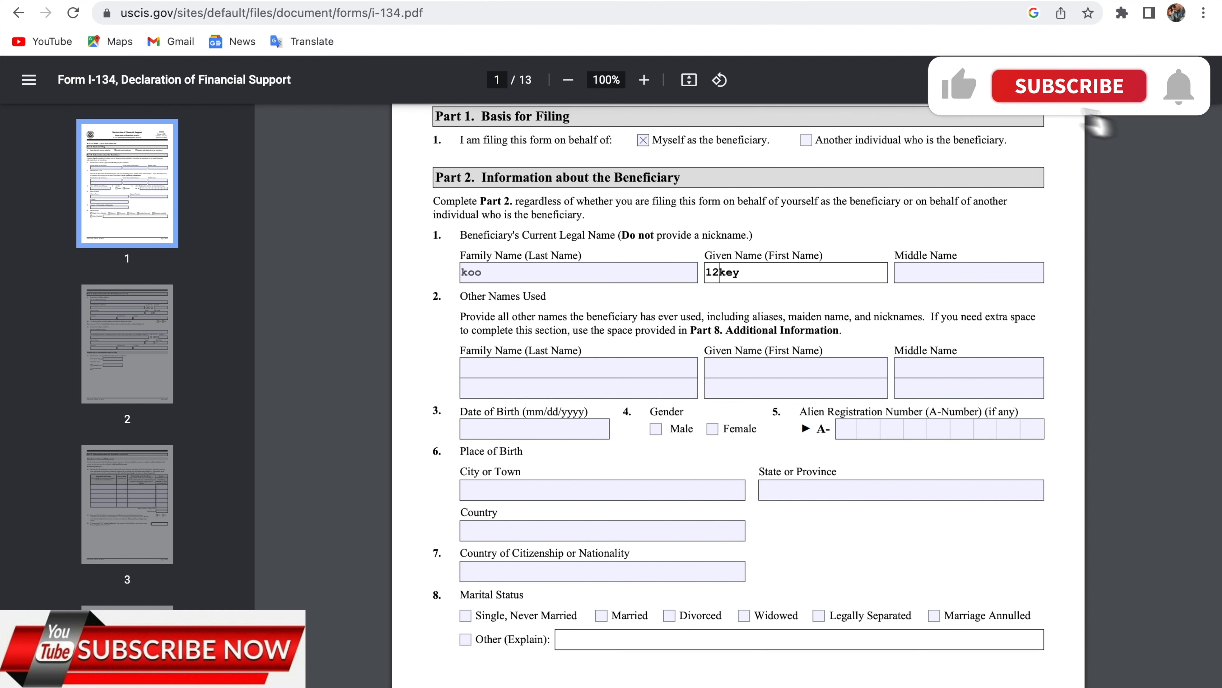
pyautogui.press('BackSpace')
pyautogui.press('BackSpace')
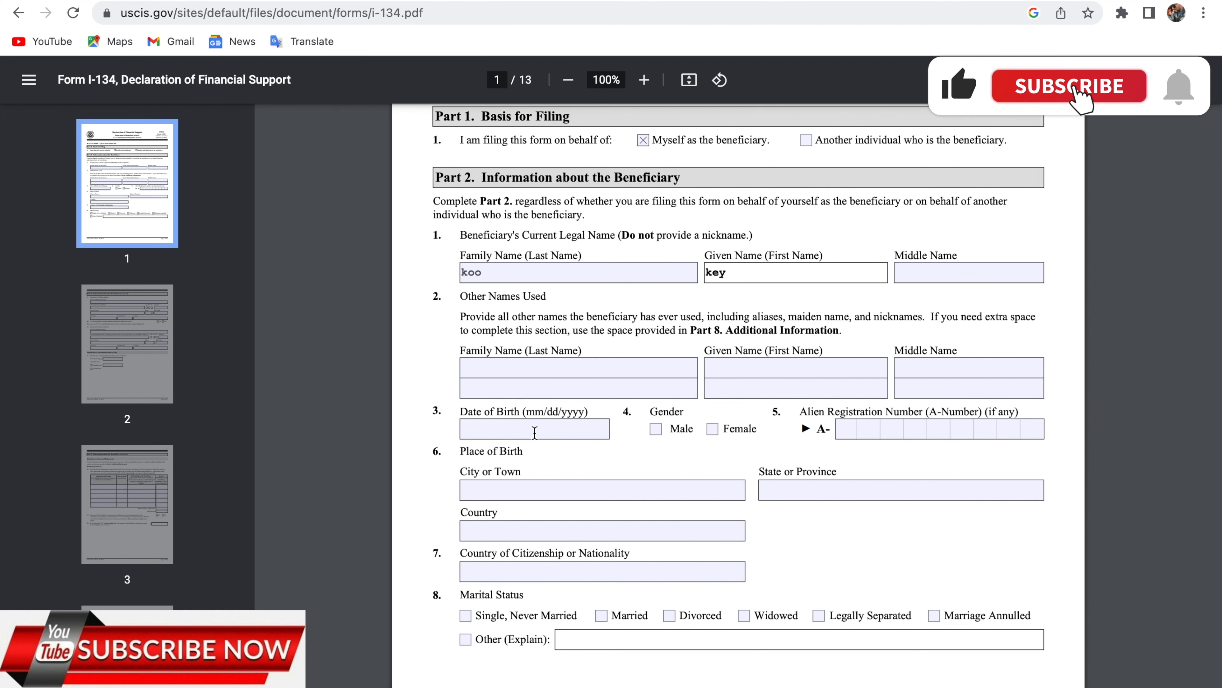
# Step: Enter the beneficiary's date of birth in item 3 and mark the gender as Male in item 4
pyautogui.click(505, 433)
pyautogui.write('12')
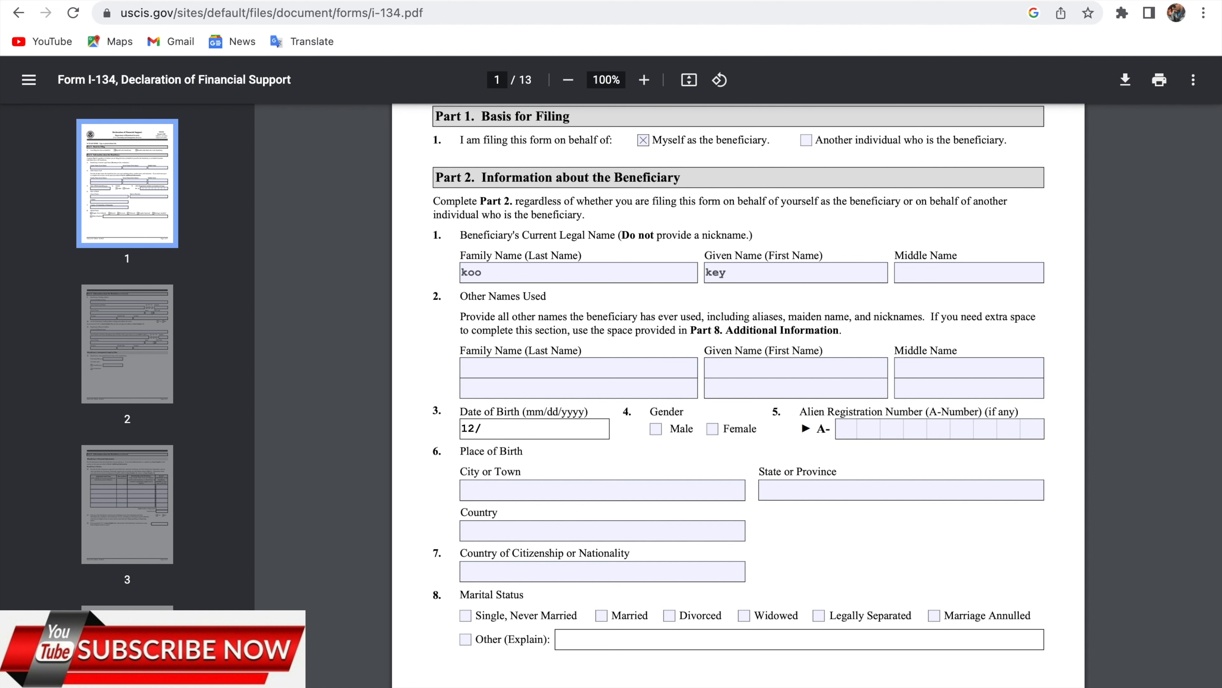
pyautogui.write('/16/1980')
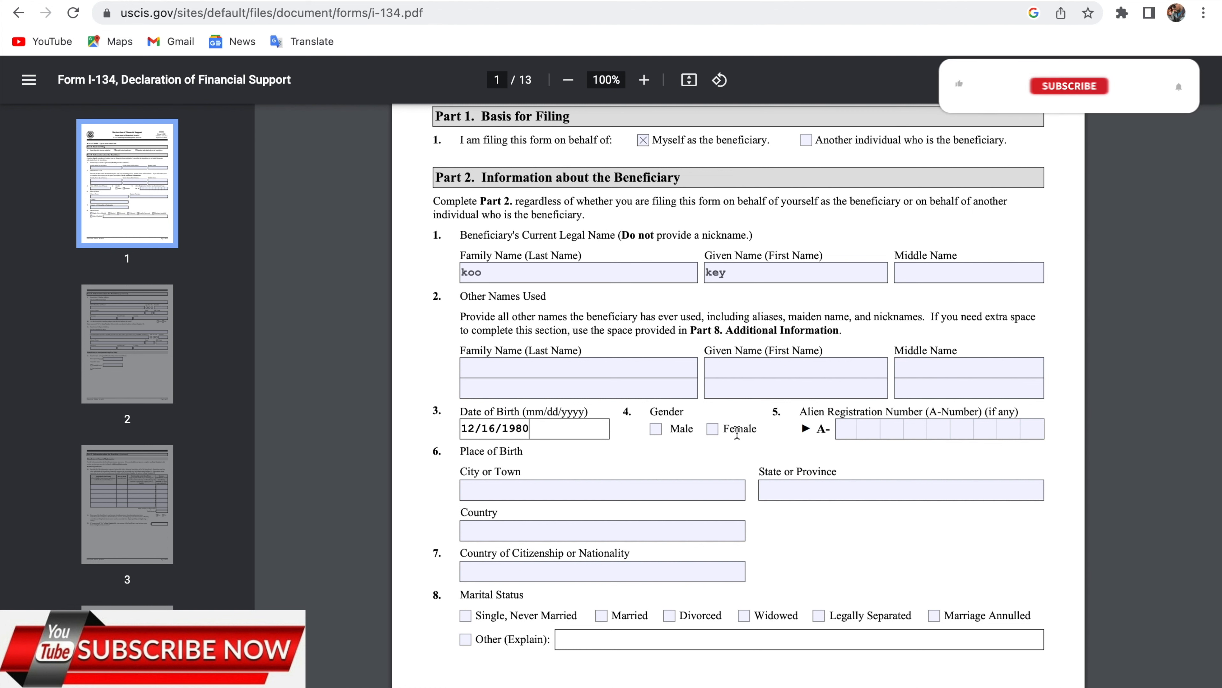
pyautogui.click(656, 429)
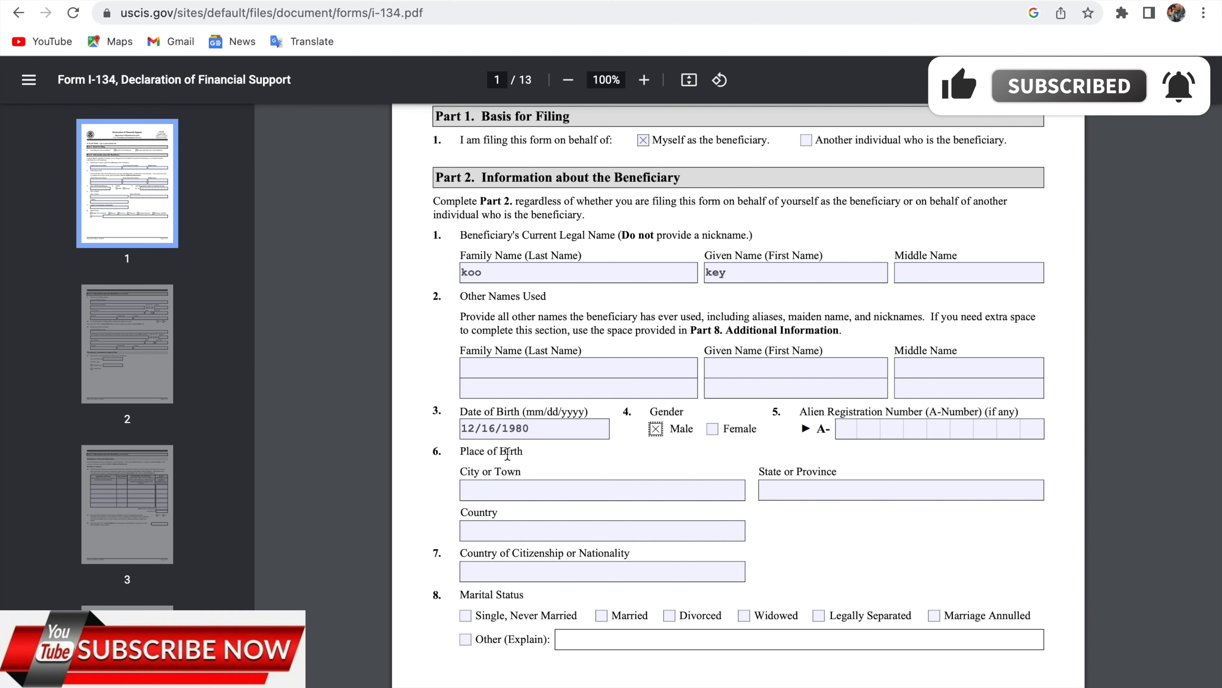
# Step: Fill in the beneficiary's place of birth with city "iraq", state or province "accra" and country "indian"
pyautogui.click(583, 484)
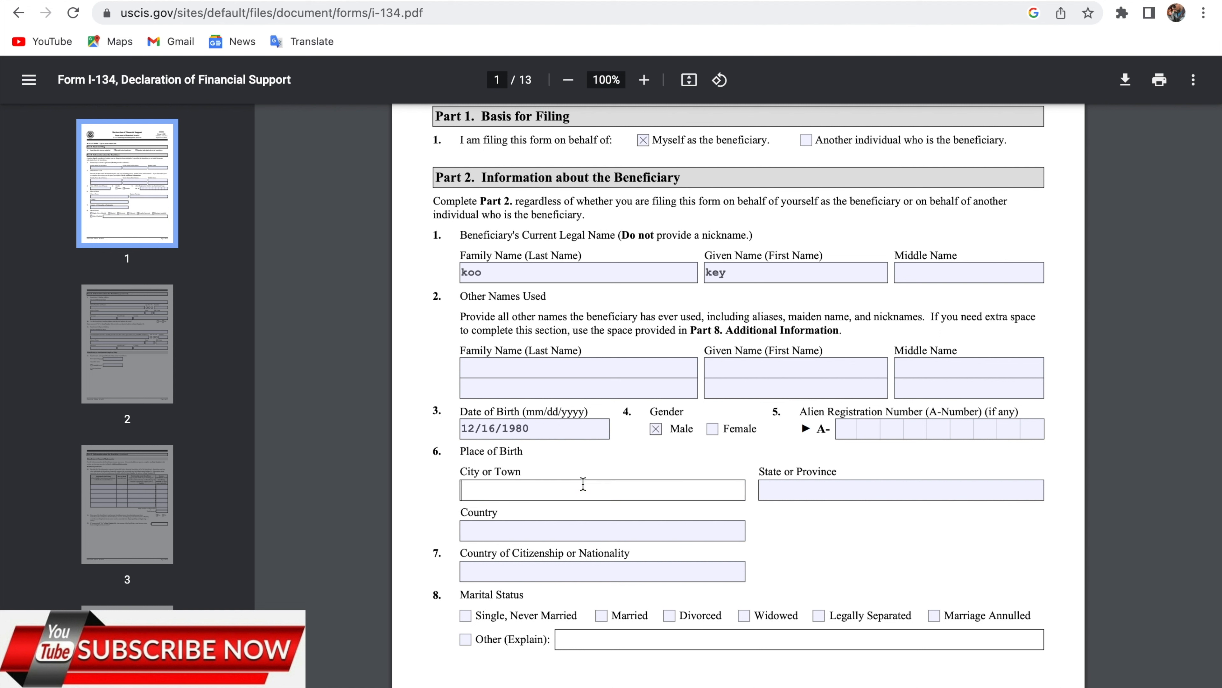
pyautogui.write('iraq')
pyautogui.click(803, 484)
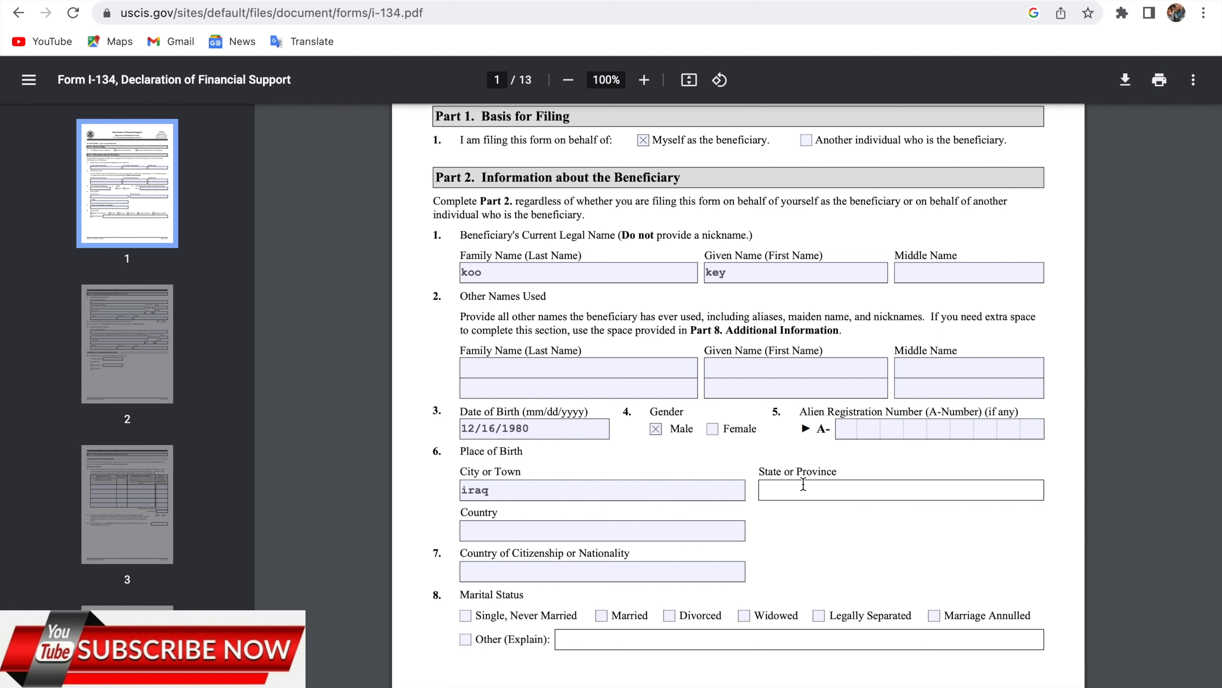
pyautogui.write('accraz')
pyautogui.press('BackSpace')
pyautogui.click(520, 536)
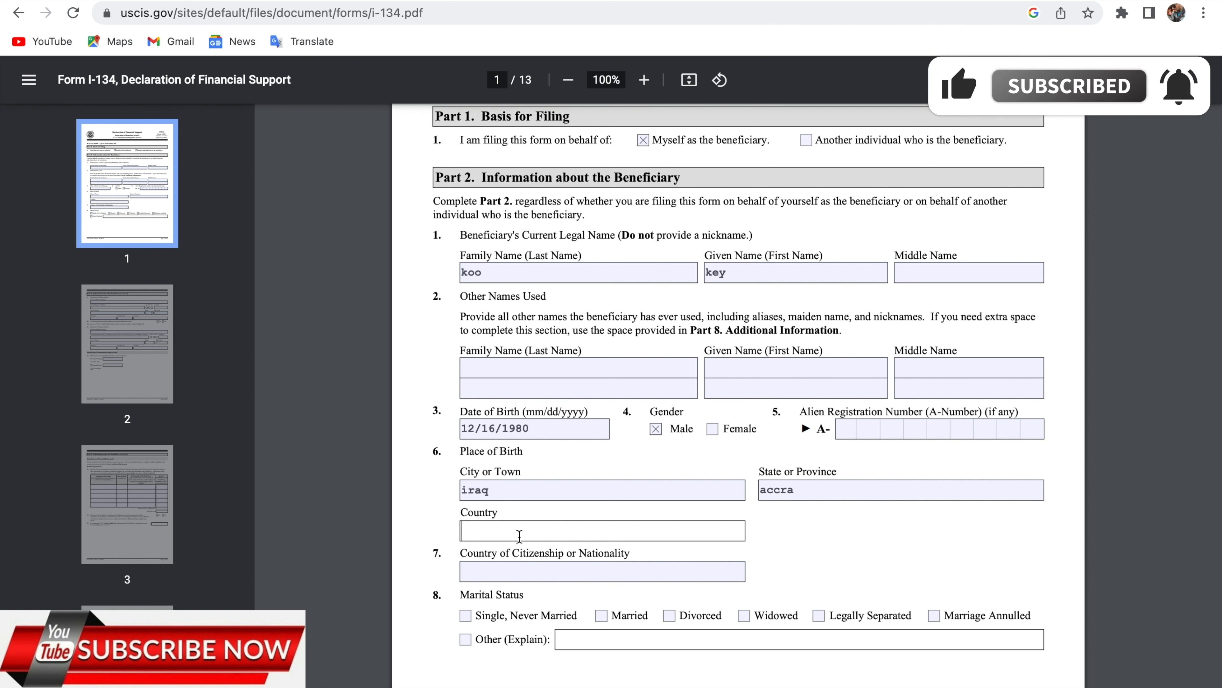
pyautogui.write('i')
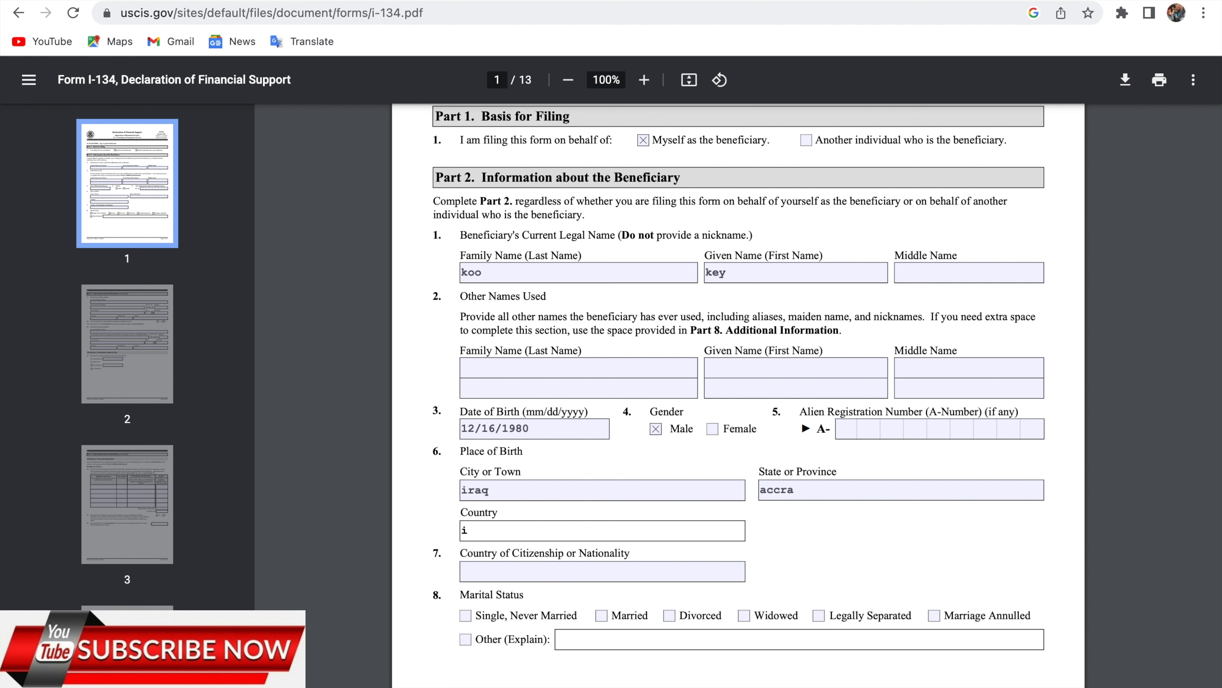
pyautogui.write('ndian')
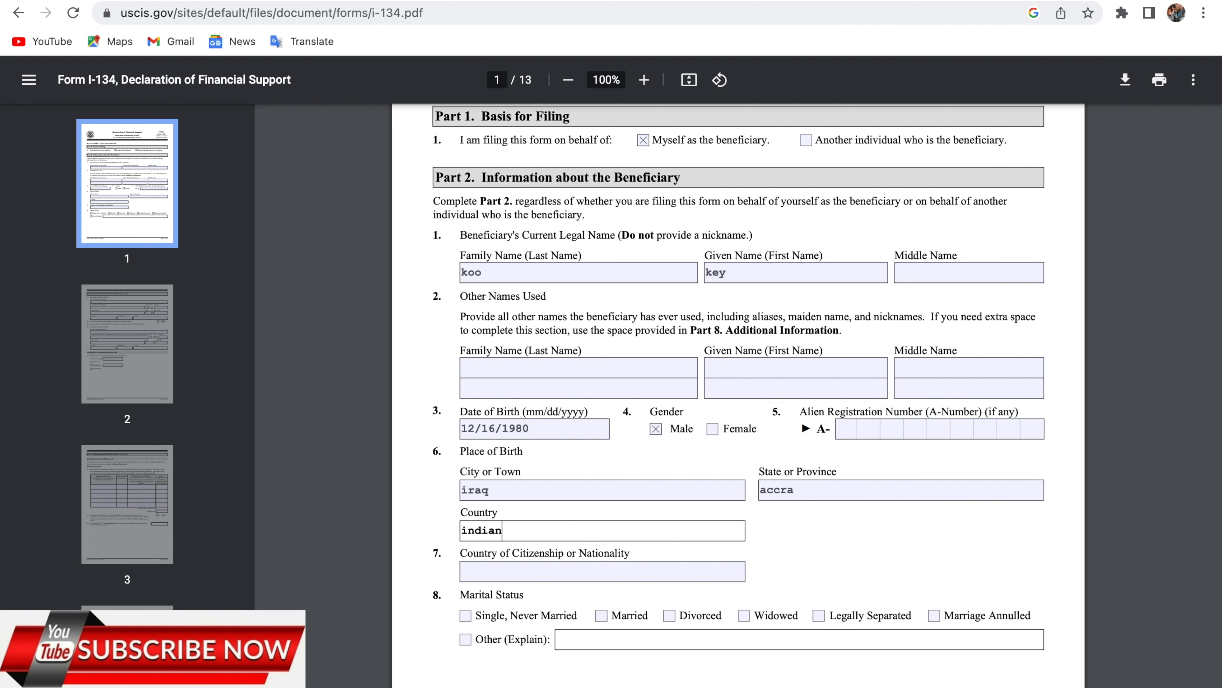
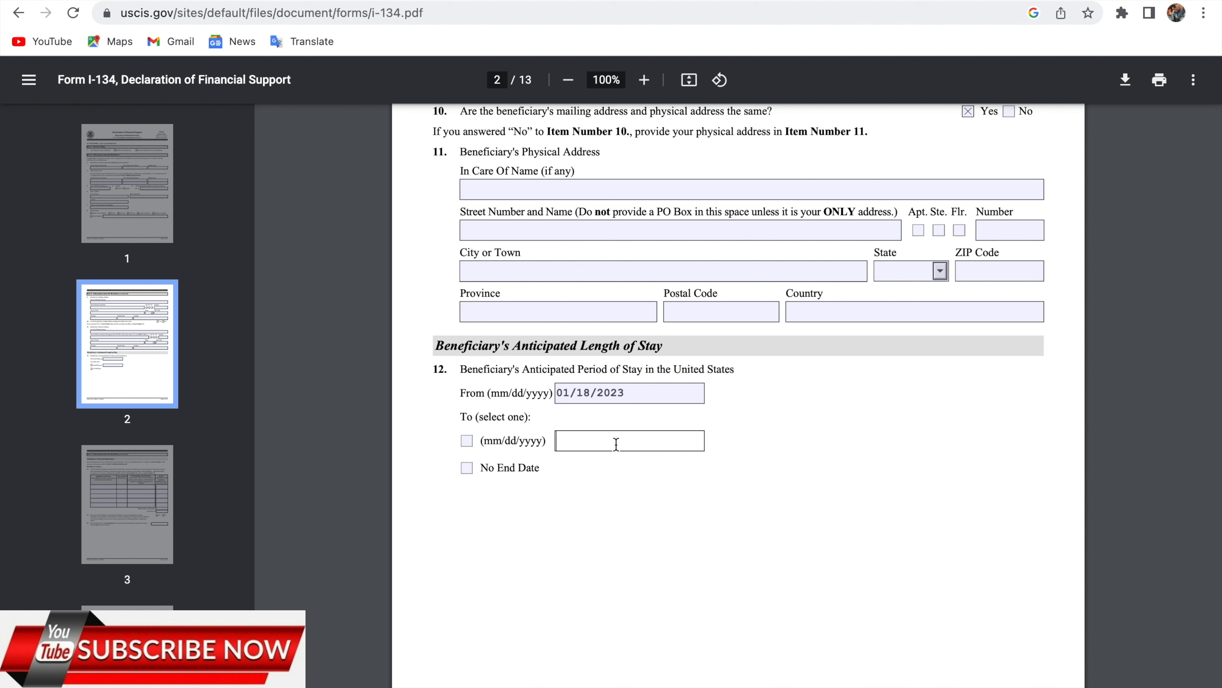
# Step: Set the end of the beneficiary's anticipated stay to 11/18/2023 in item 12 and mark the dated end option
pyautogui.write('11/18/2023')
pyautogui.click(466, 440)
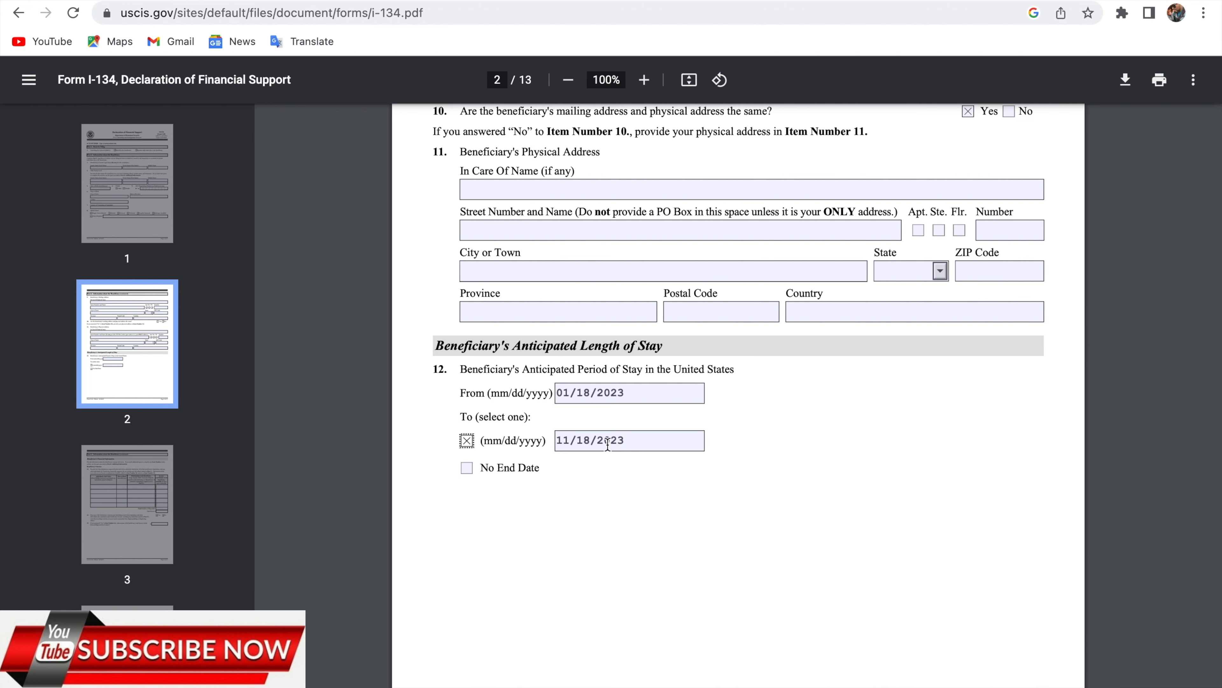
# Step: Enter the individual's full name and date of birth in the first row of the item 13 income table
pyautogui.scroll(-4, 602, 479)
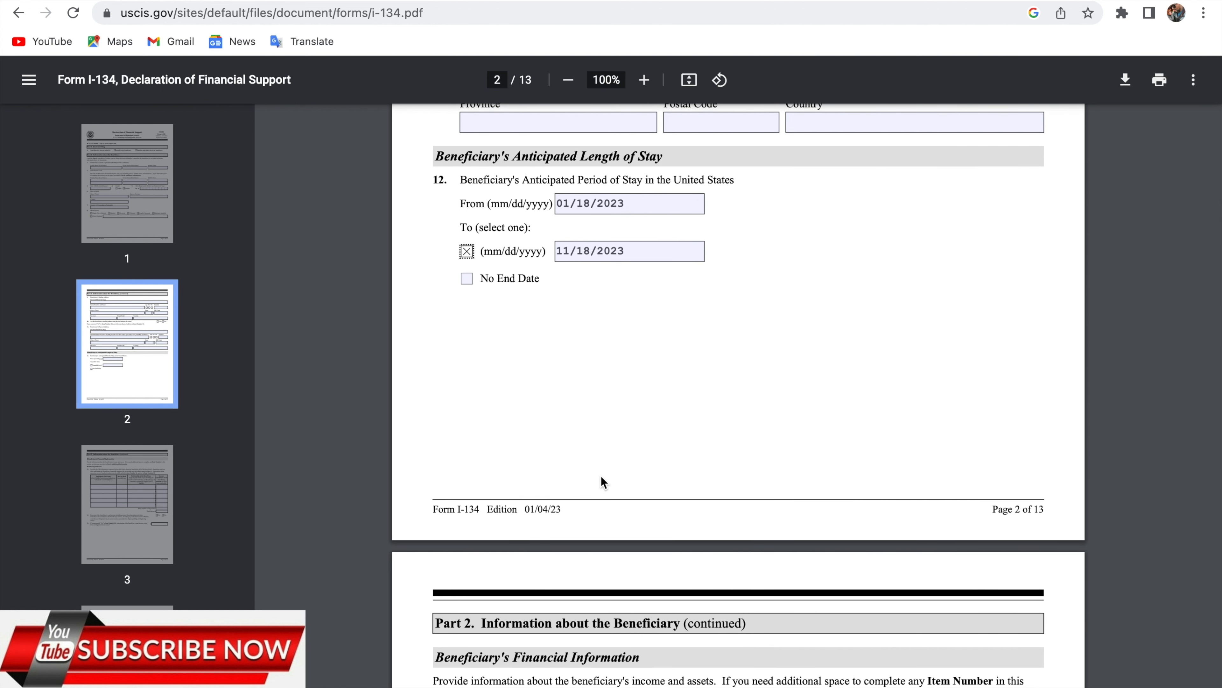
pyautogui.scroll(-7, 720, 432)
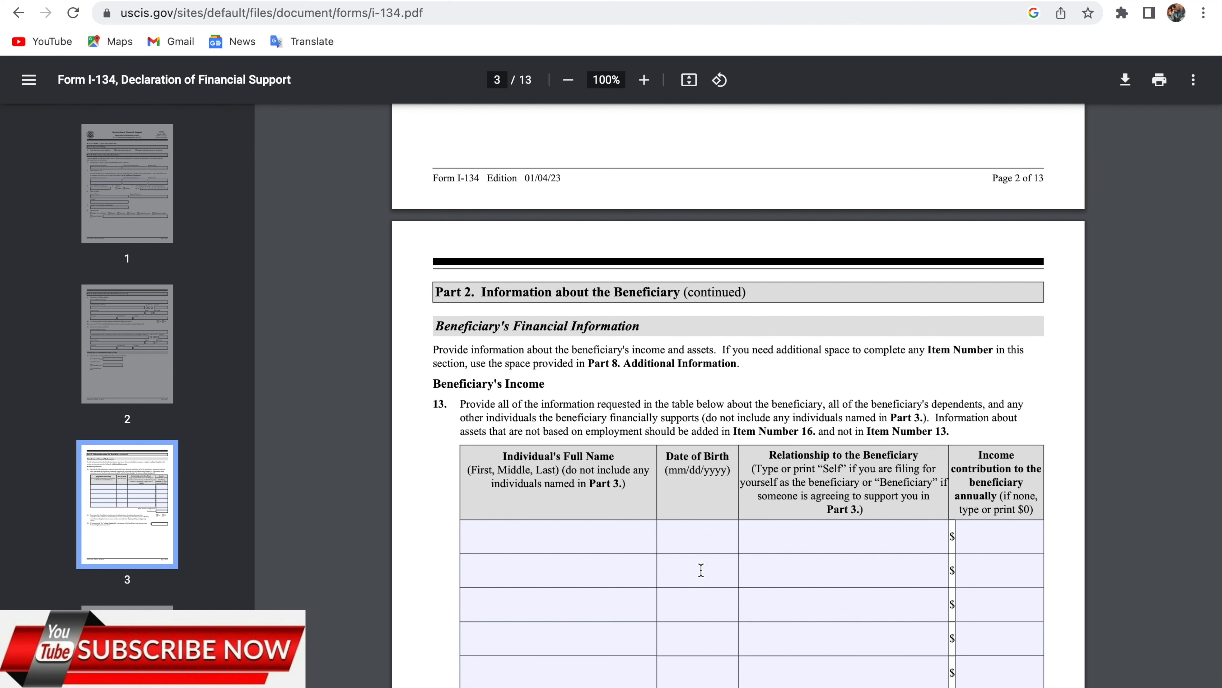
pyautogui.scroll(-5, 734, 645)
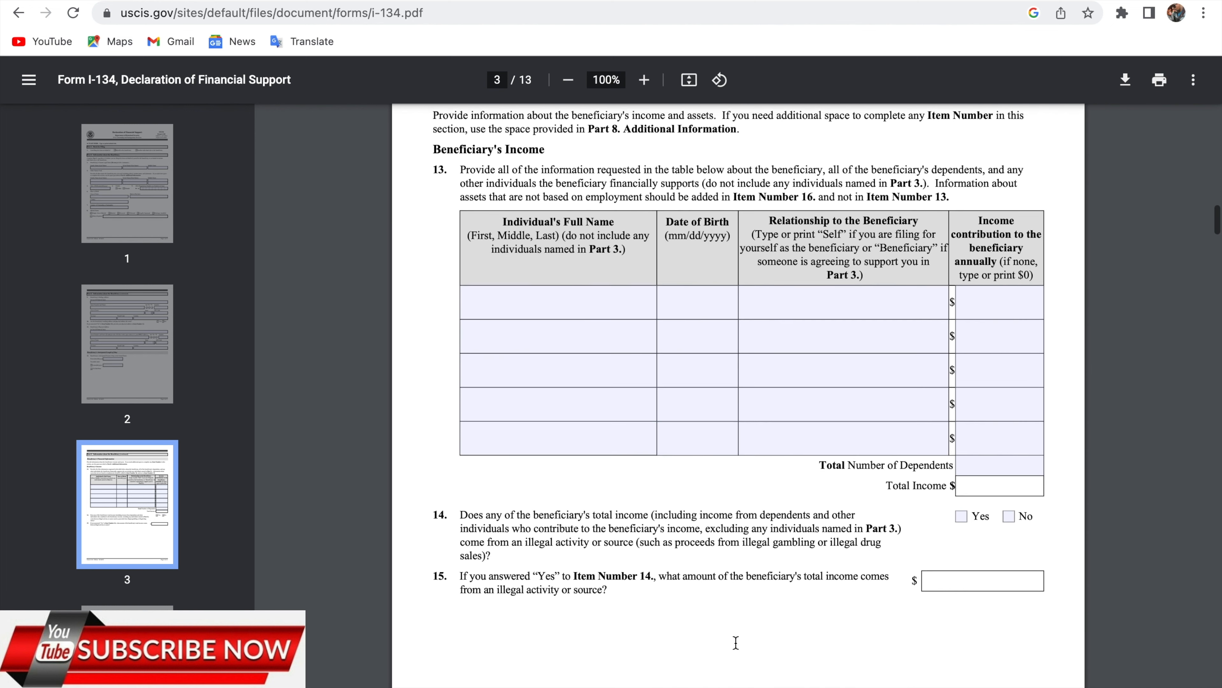
pyautogui.scroll(2, 736, 642)
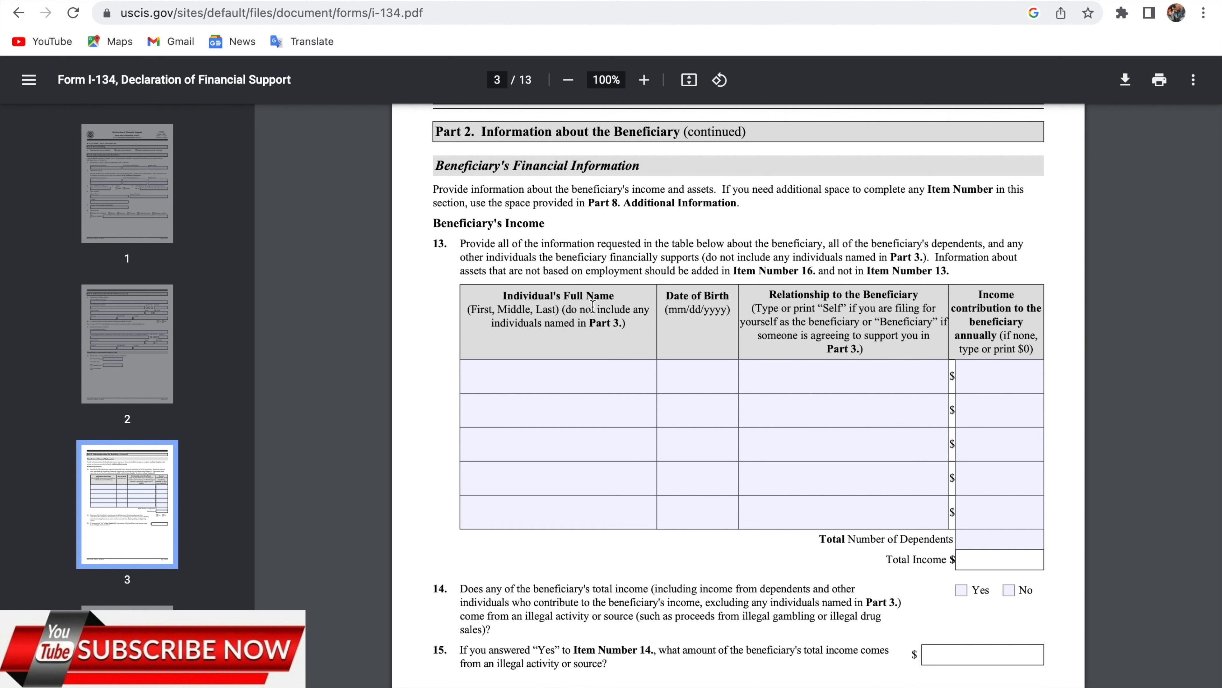
pyautogui.click(573, 379)
pyautogui.write('koop')
pyautogui.press('BackSpace')
pyautogui.write('key')
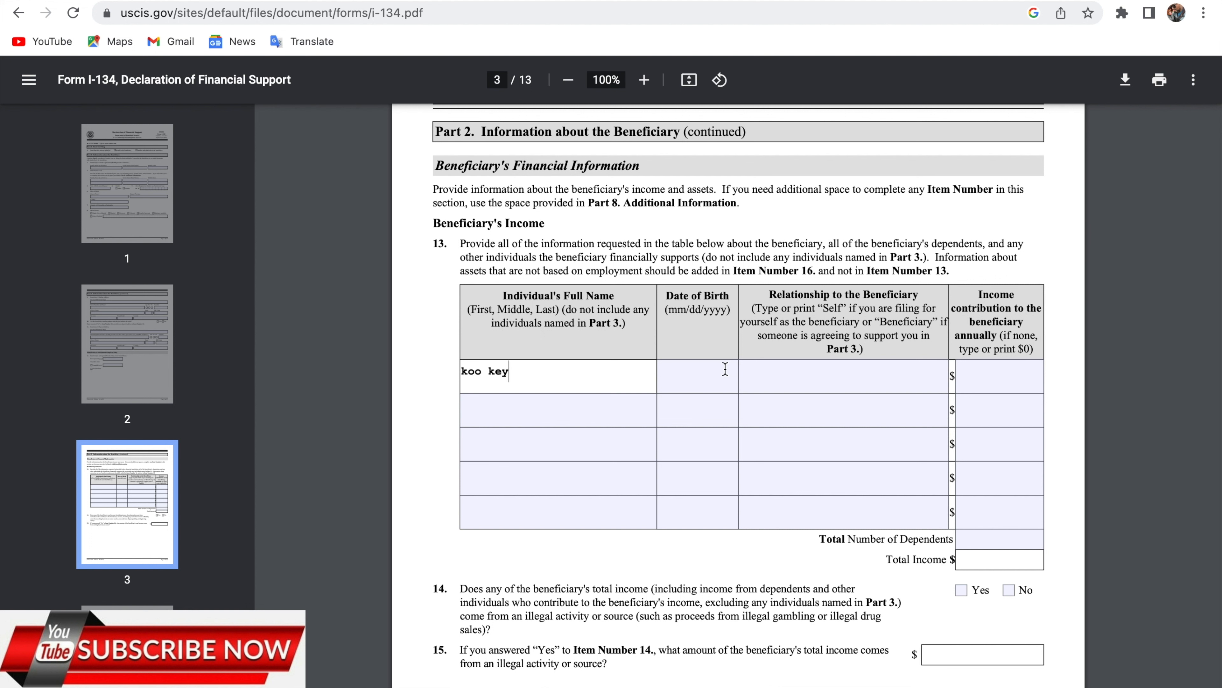
pyautogui.click(706, 377)
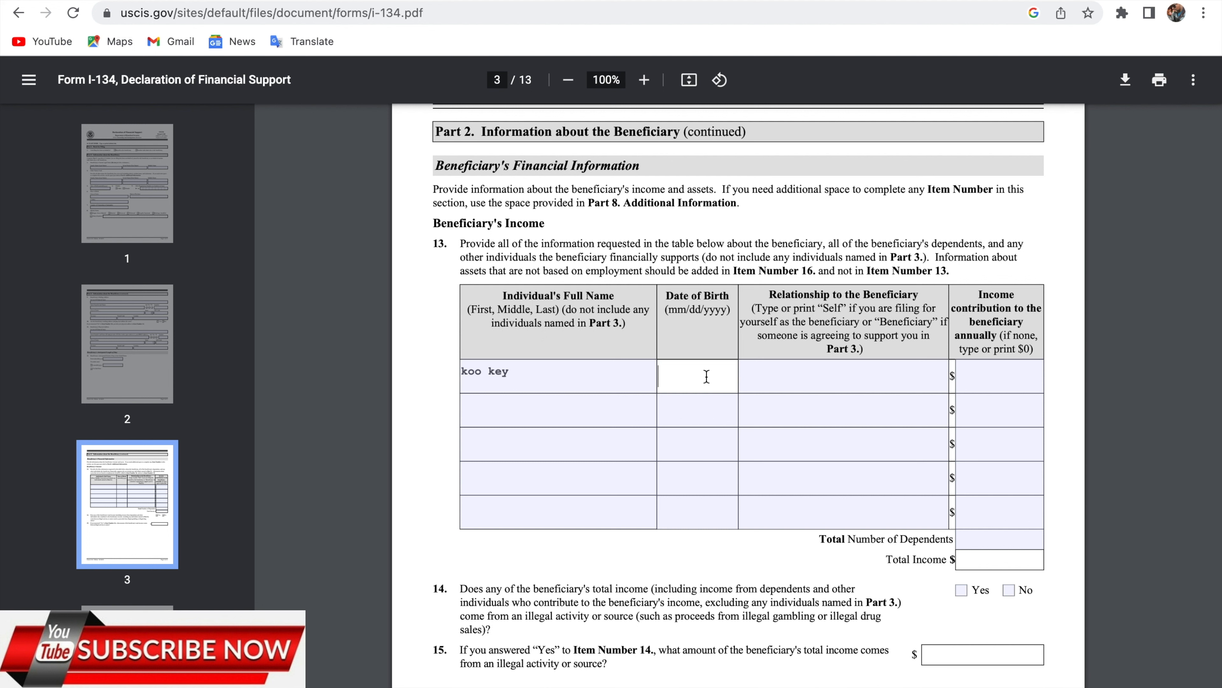
pyautogui.write('12/16/1980')
# Step: Complete the first income row with relationship "friend" and an annual income contribution of $5,000
pyautogui.click(794, 378)
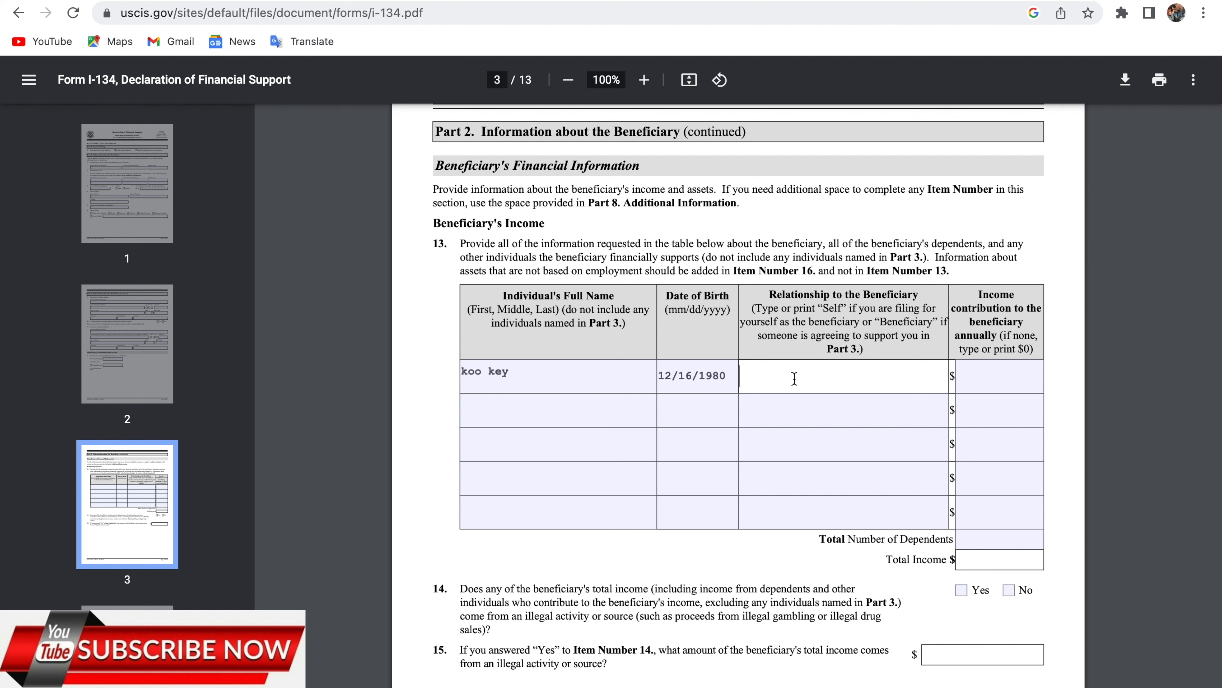
pyautogui.write('friend')
pyautogui.click(984, 380)
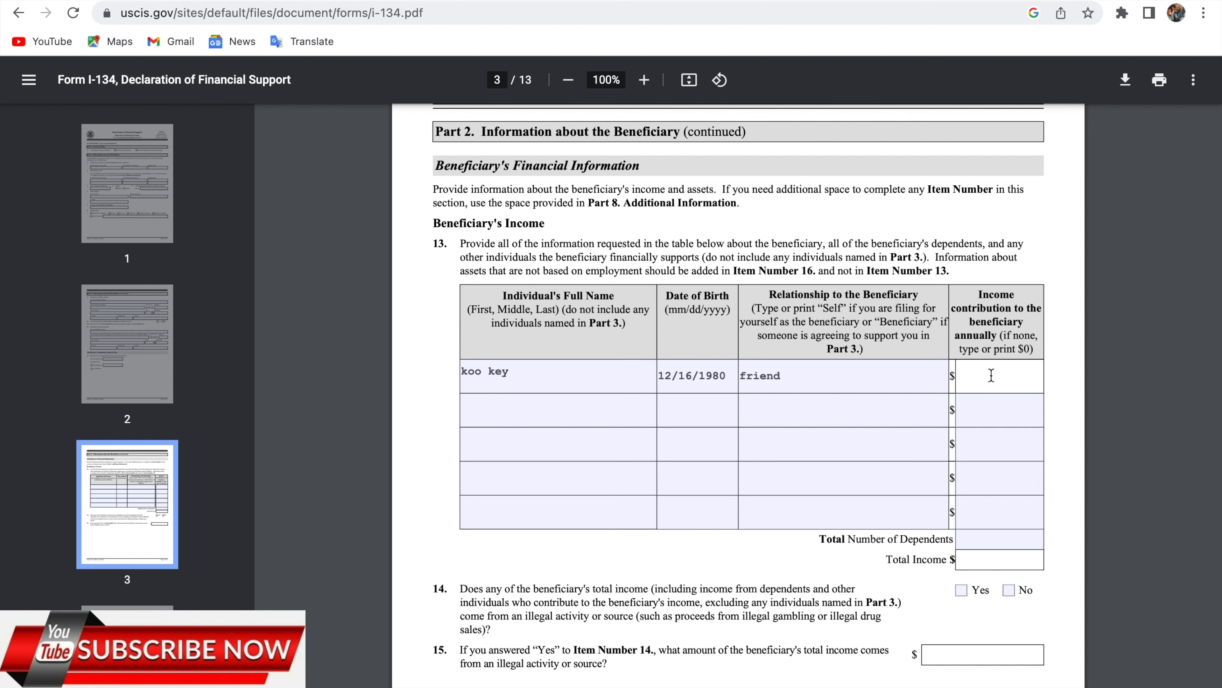
pyautogui.write('5,000')
# Step: Set the Total Number of Dependents below the income table to 1
pyautogui.scroll(-3, 838, 460)
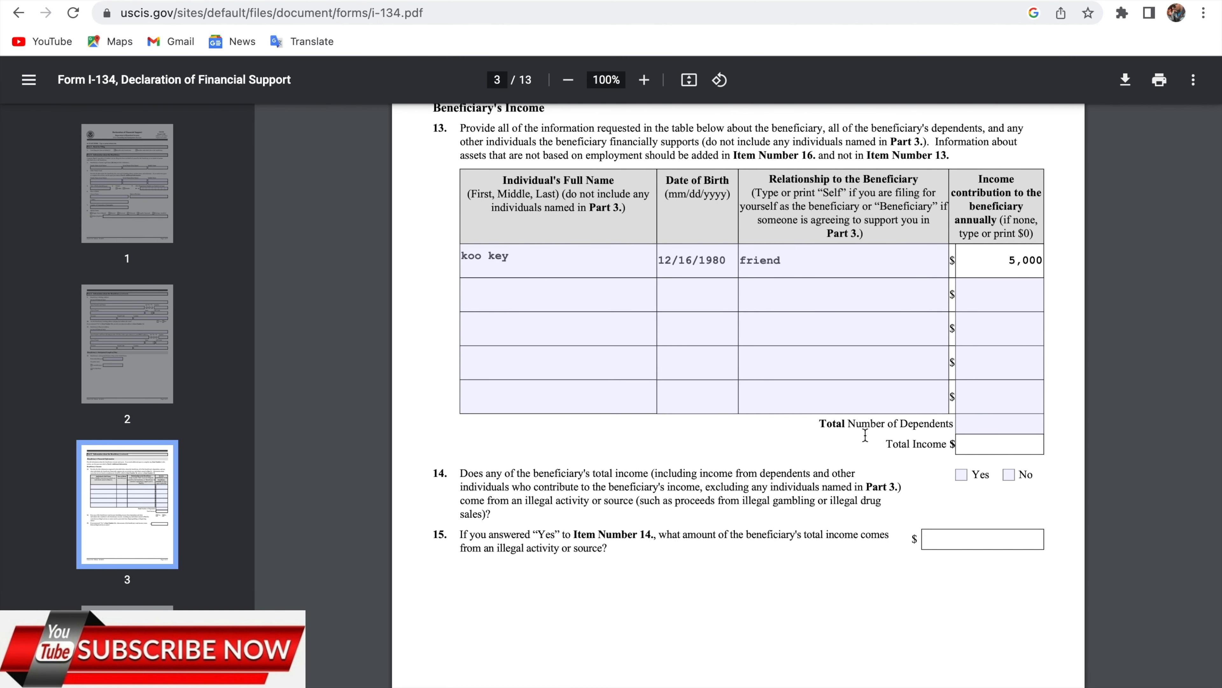
pyautogui.click(987, 429)
pyautogui.write('1')
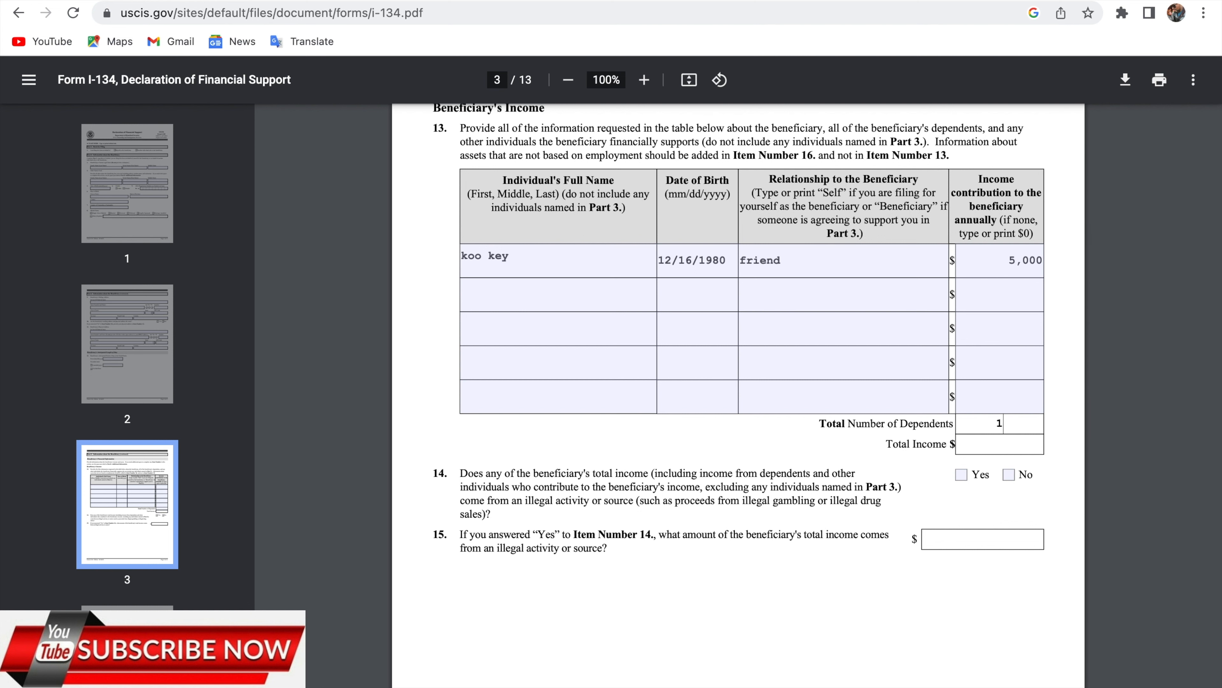
pyautogui.scroll(-1, 989, 424)
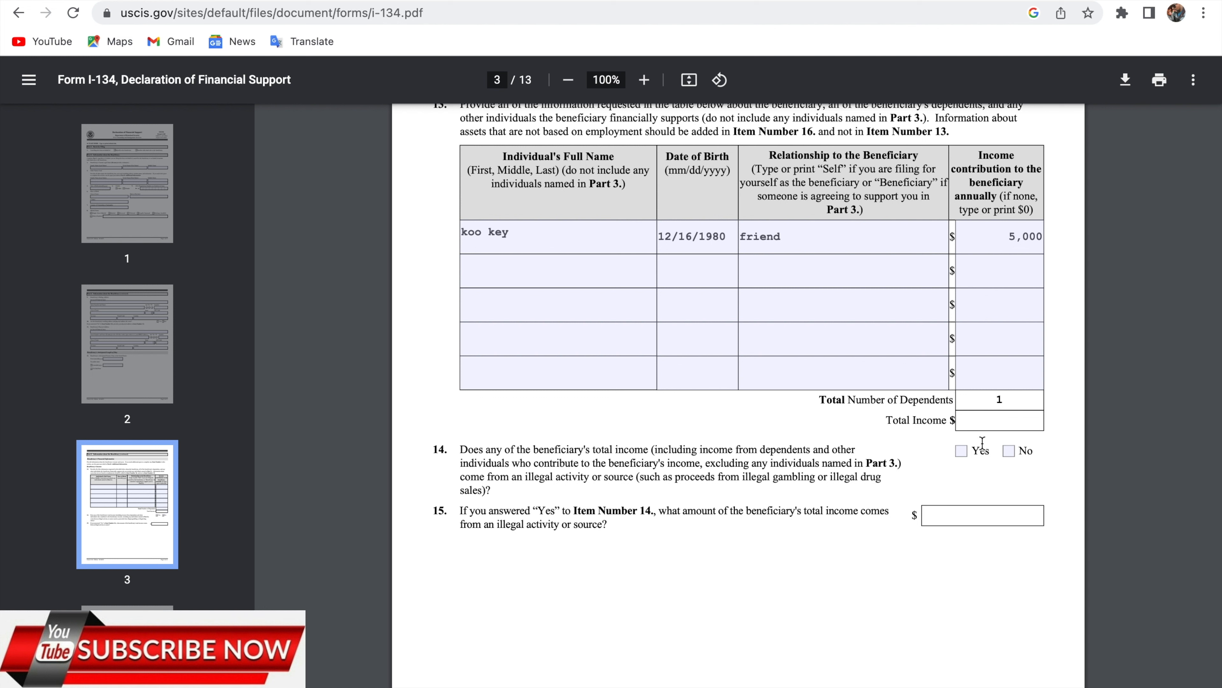
# Step: Enter the asset holder's full name in the first row of the item 16 beneficiary's assets table
pyautogui.click(978, 422)
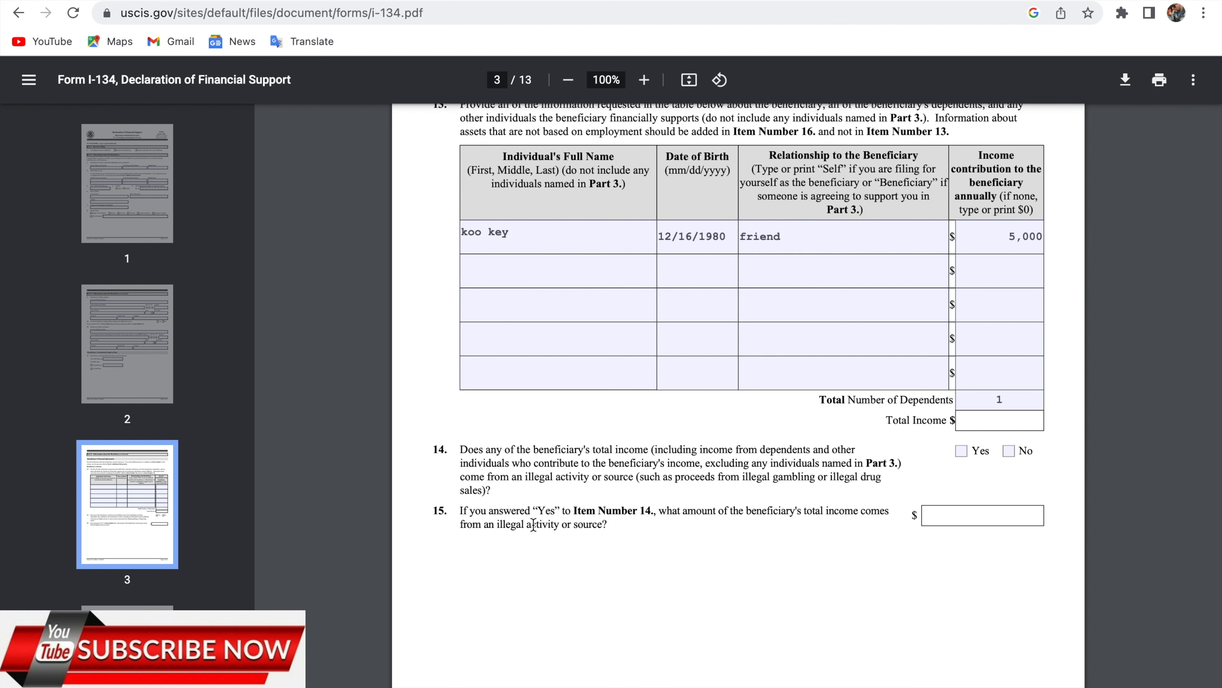
pyautogui.scroll(-12, 1007, 506)
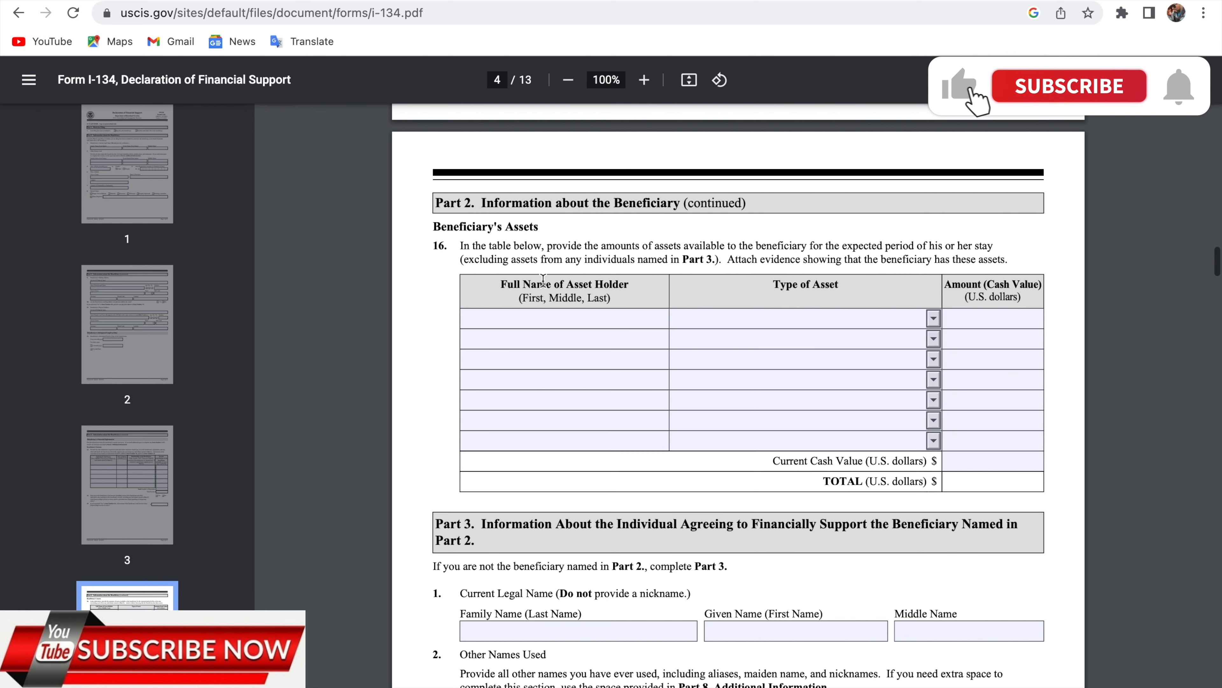
pyautogui.scroll(10, 543, 279)
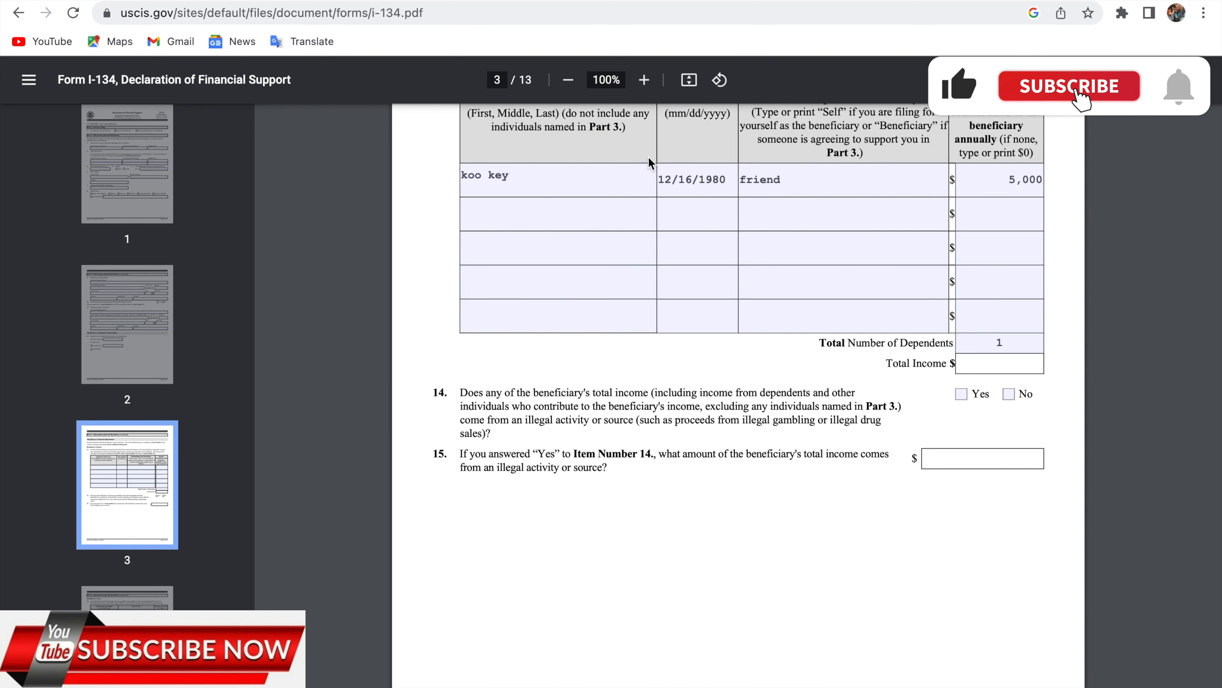
pyautogui.scroll(-5, 746, 171)
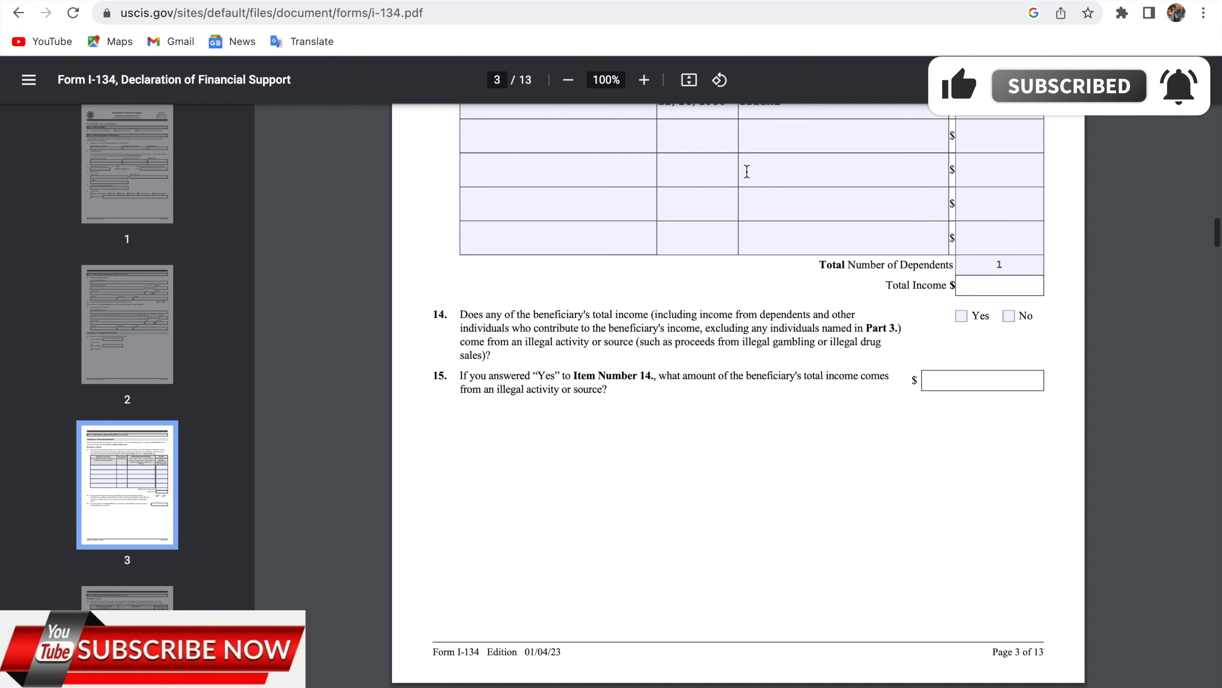
pyautogui.scroll(-9, 746, 171)
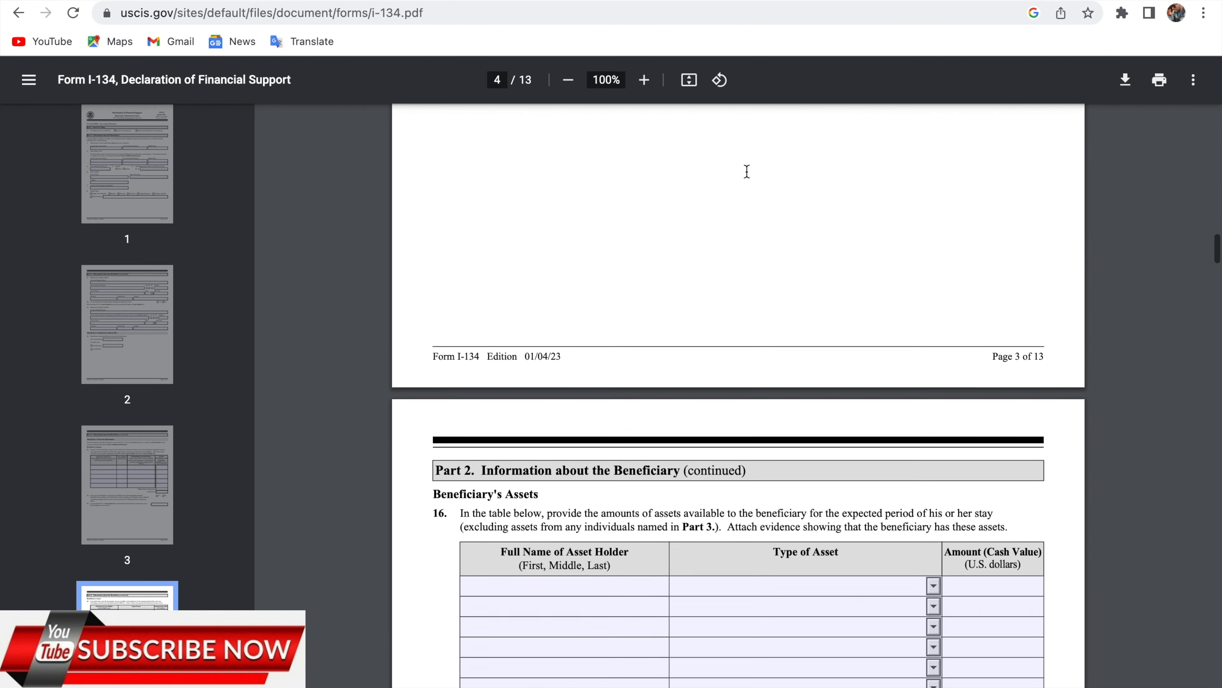
pyautogui.scroll(-2, 747, 171)
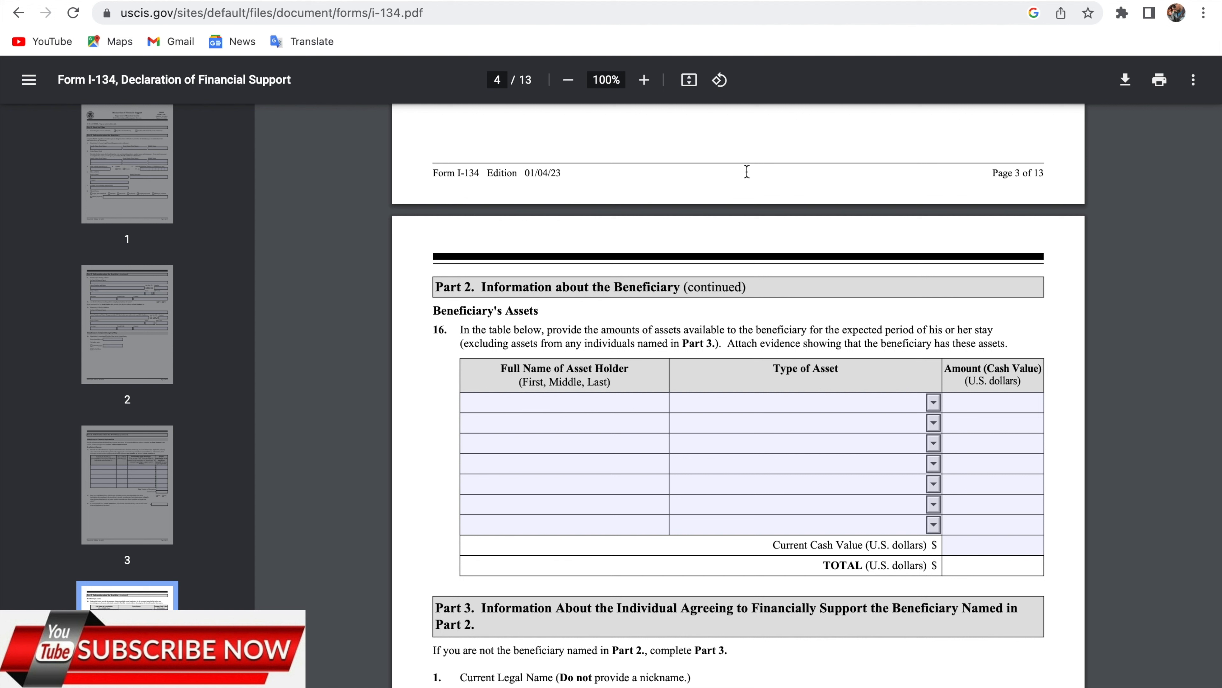
pyautogui.click(555, 407)
pyautogui.write('kpop')
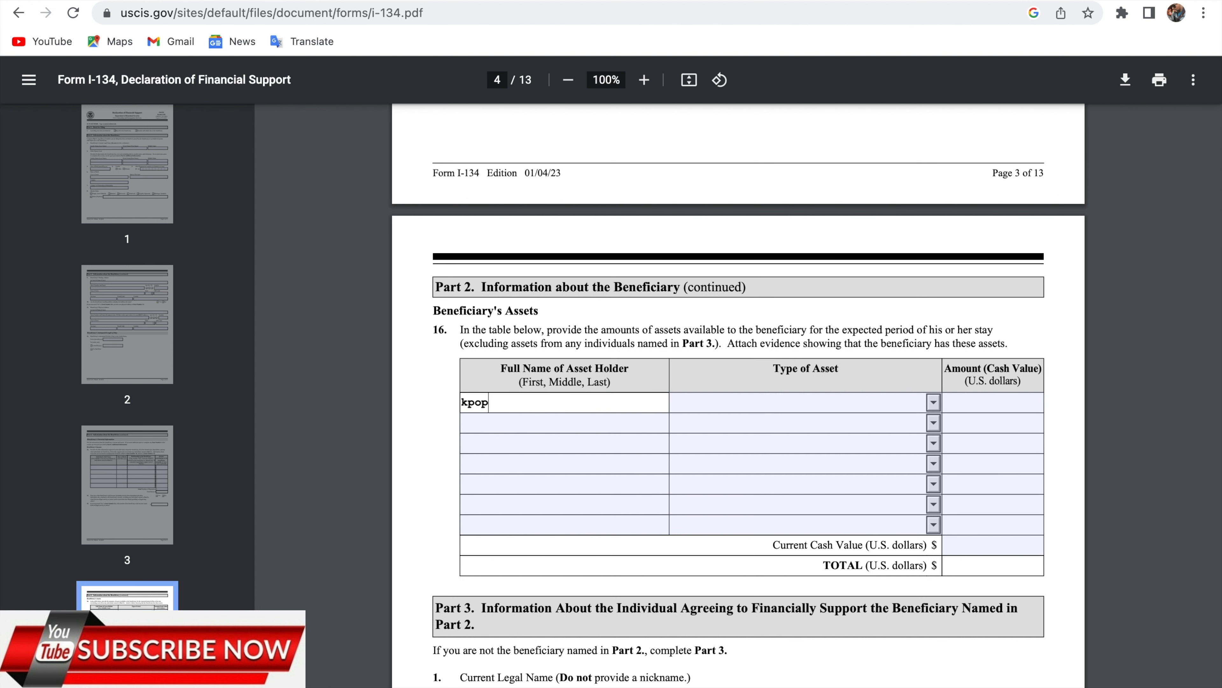
pyautogui.press('BackSpace')
pyautogui.press('BackSpace')
pyautogui.press('BackSpace')
pyautogui.write('oo key')
# Step: Set the type of asset in the first item 16 row to Personal Property (net value)
pyautogui.click(769, 402)
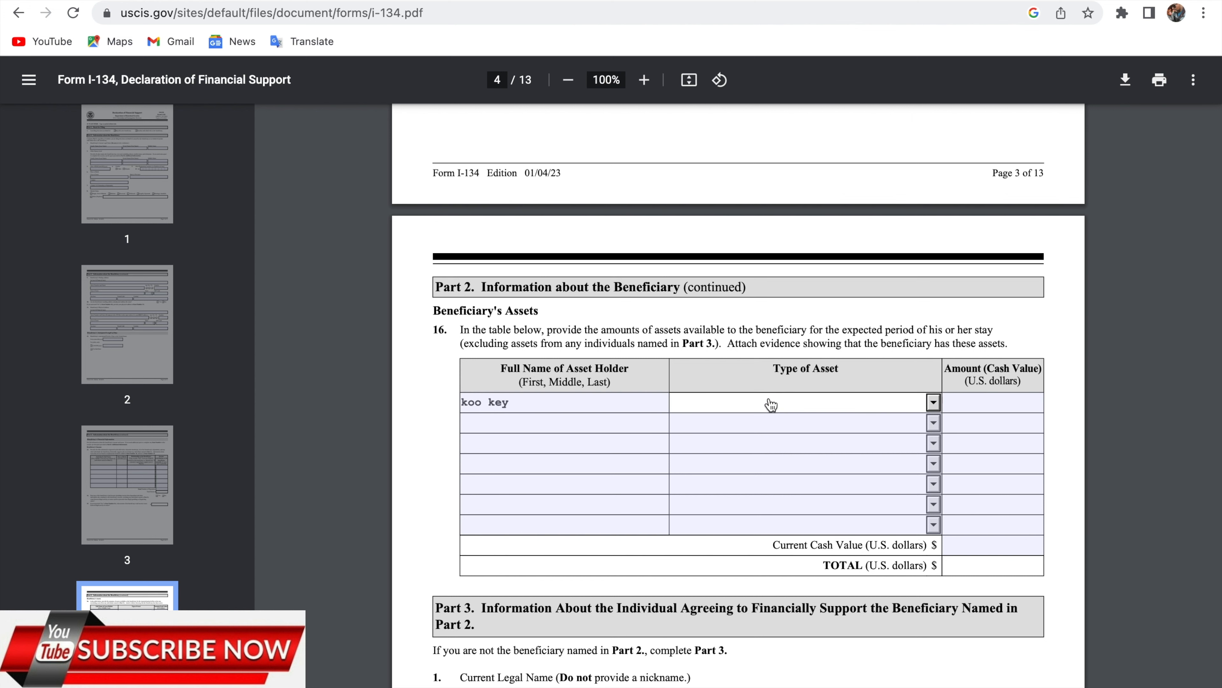
pyautogui.click(933, 404)
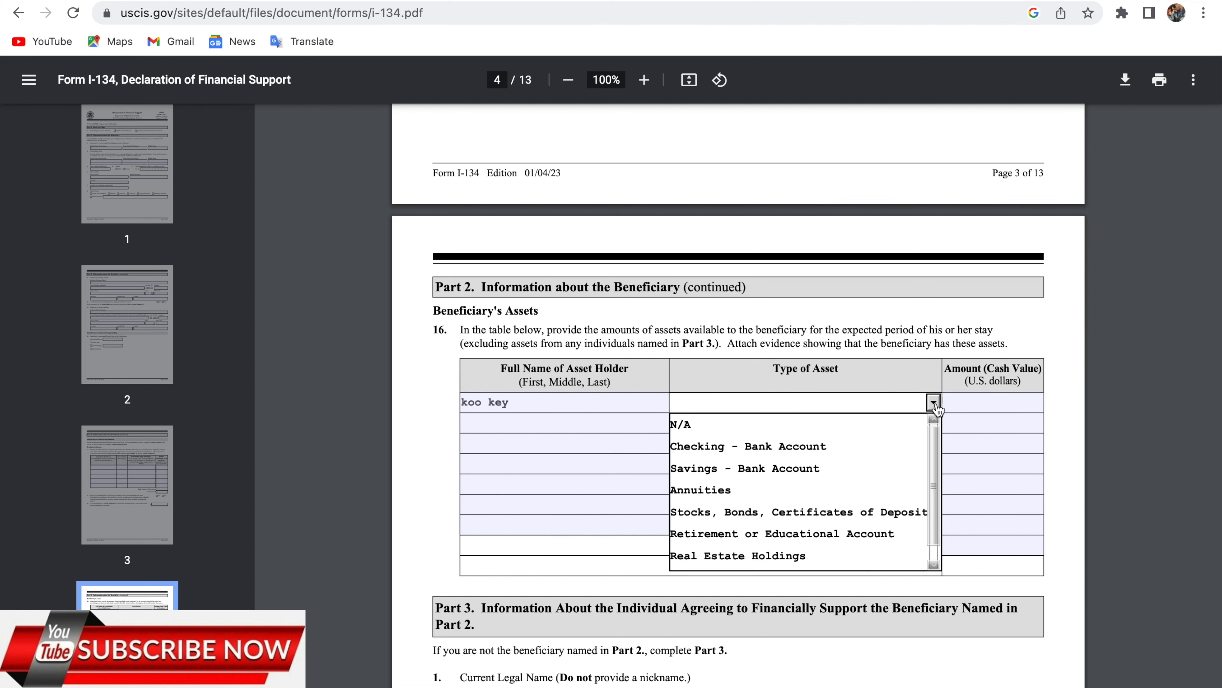
pyautogui.scroll(-2, 847, 441)
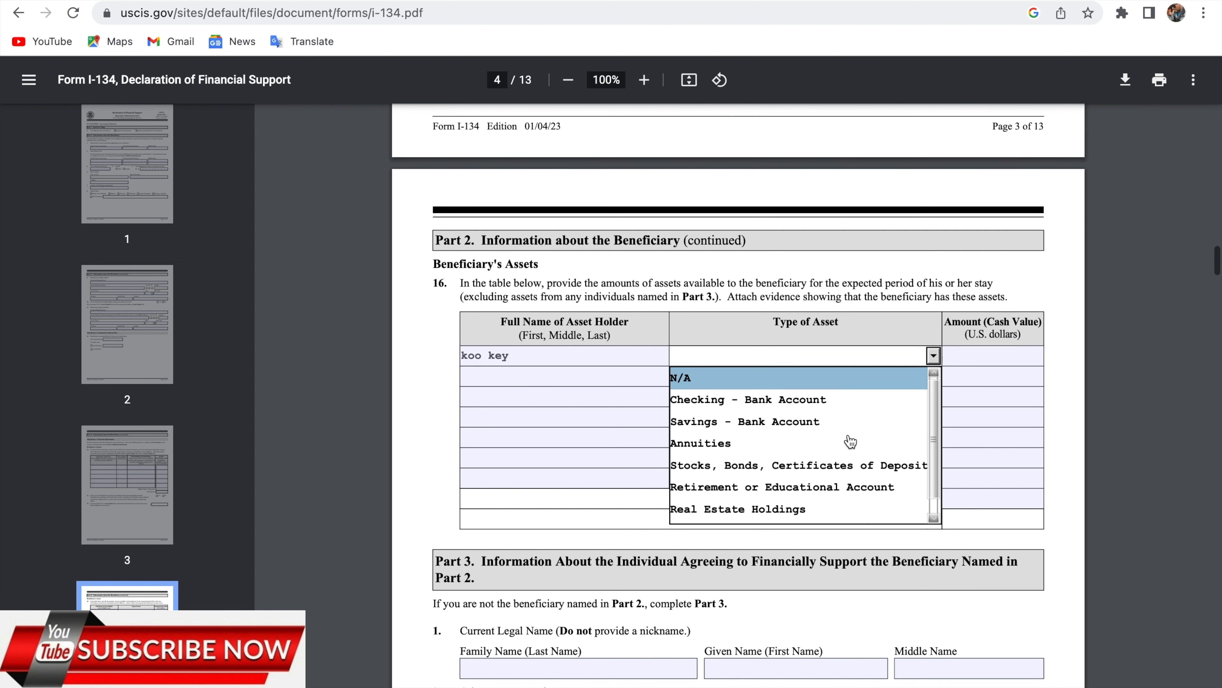
pyautogui.scroll(-3, 827, 452)
pyautogui.press('Down')
pyautogui.press('Down')
pyautogui.press('Down')
pyautogui.press('Down')
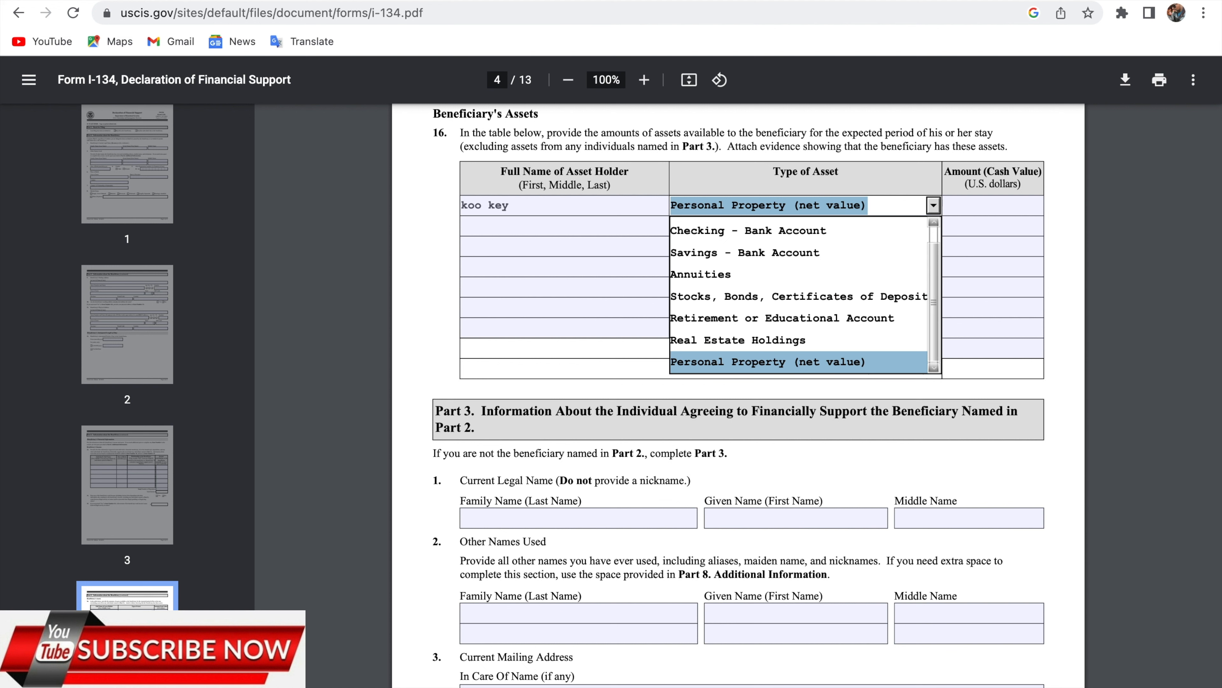
pyautogui.press('Up')
pyautogui.press('Down')
pyautogui.press('Return')
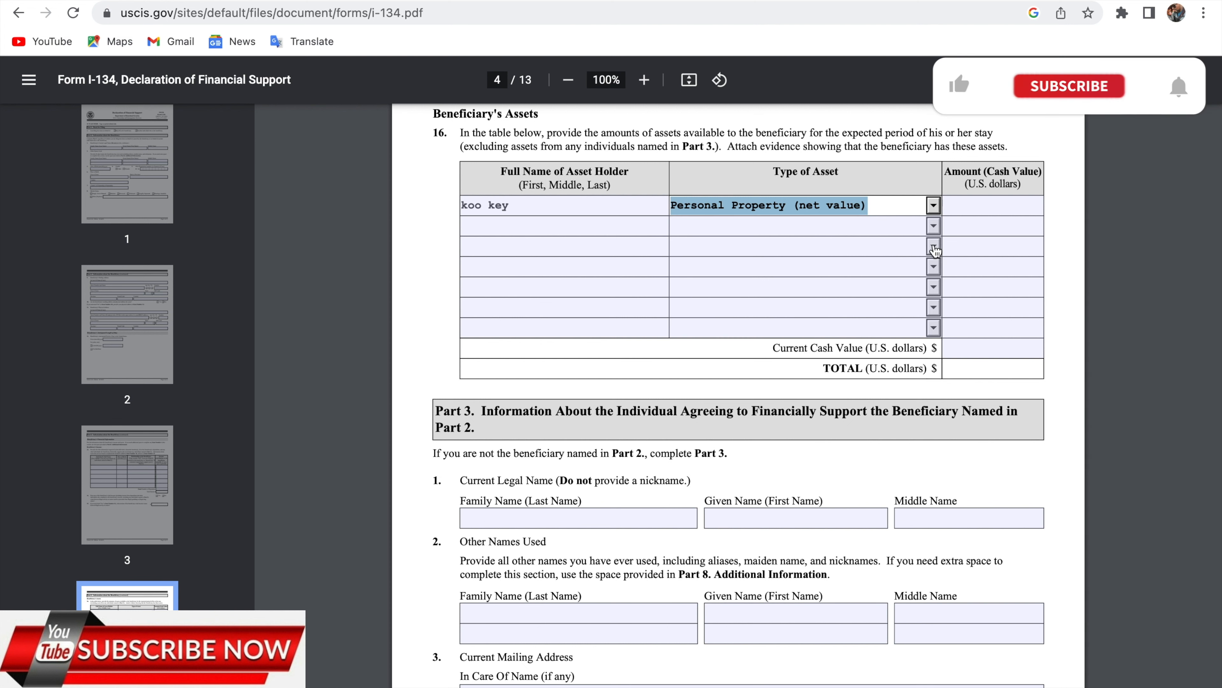
# Step: Enter 100,000 as the amount (cash value) for the personal property in the first asset row
pyautogui.click(974, 199)
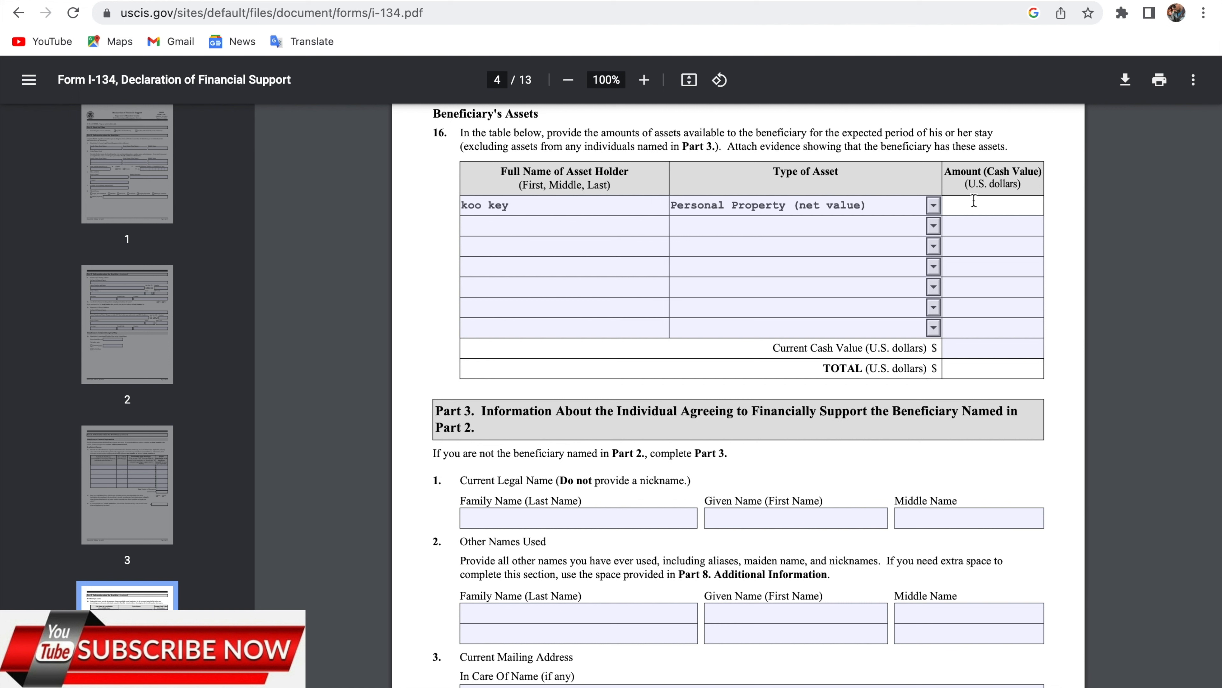
pyautogui.write('100,0p0')
pyautogui.press('BackSpace')
pyautogui.press('BackSpace')
pyautogui.write('00')
# Step: Set the Current Cash Value below the item 16 assets table to 100,000 U.S. dollars
pyautogui.click(933, 225)
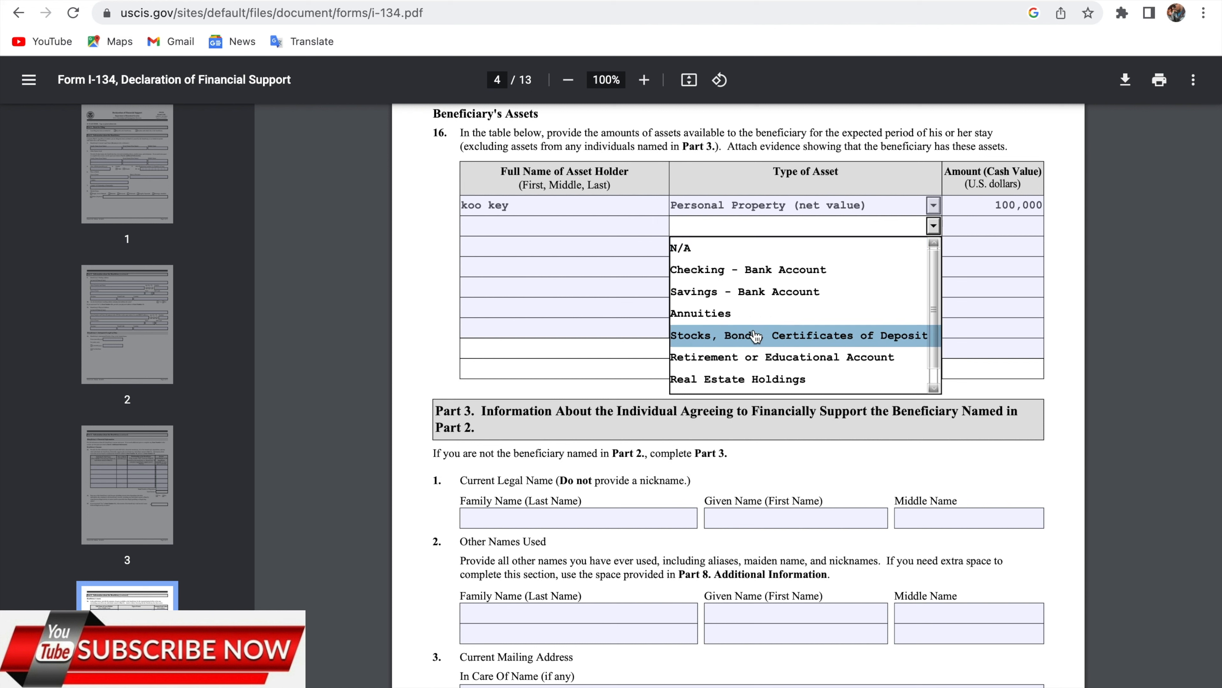
pyautogui.click(937, 228)
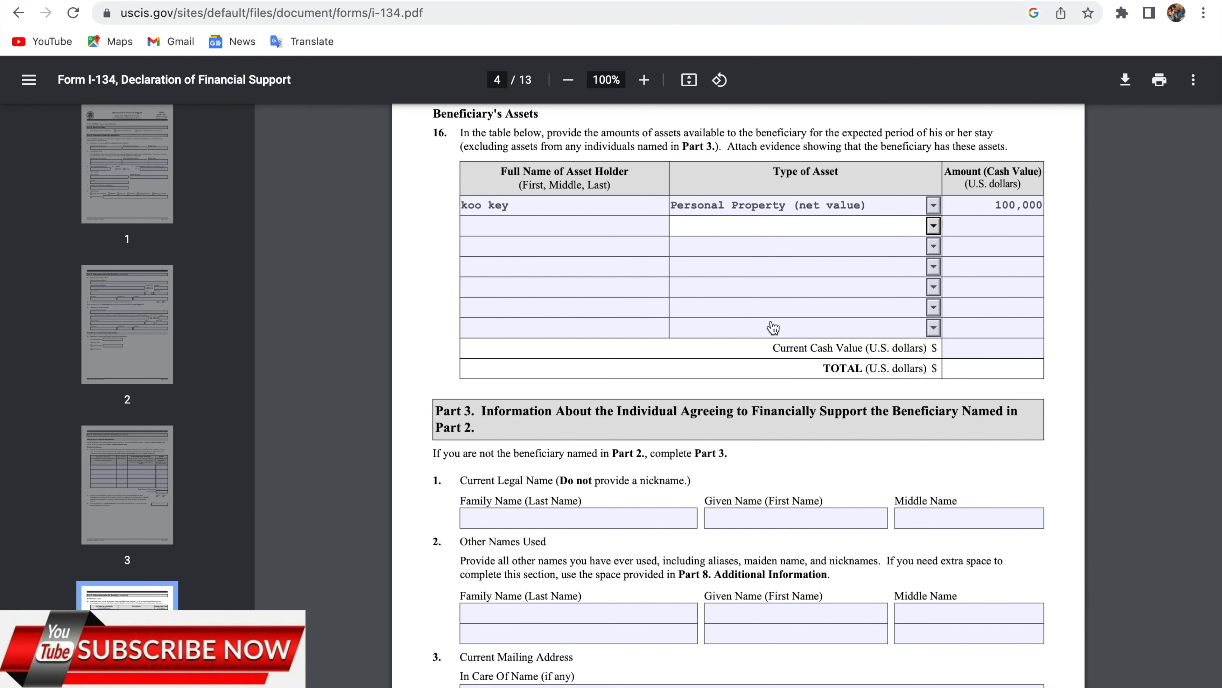
pyautogui.click(977, 349)
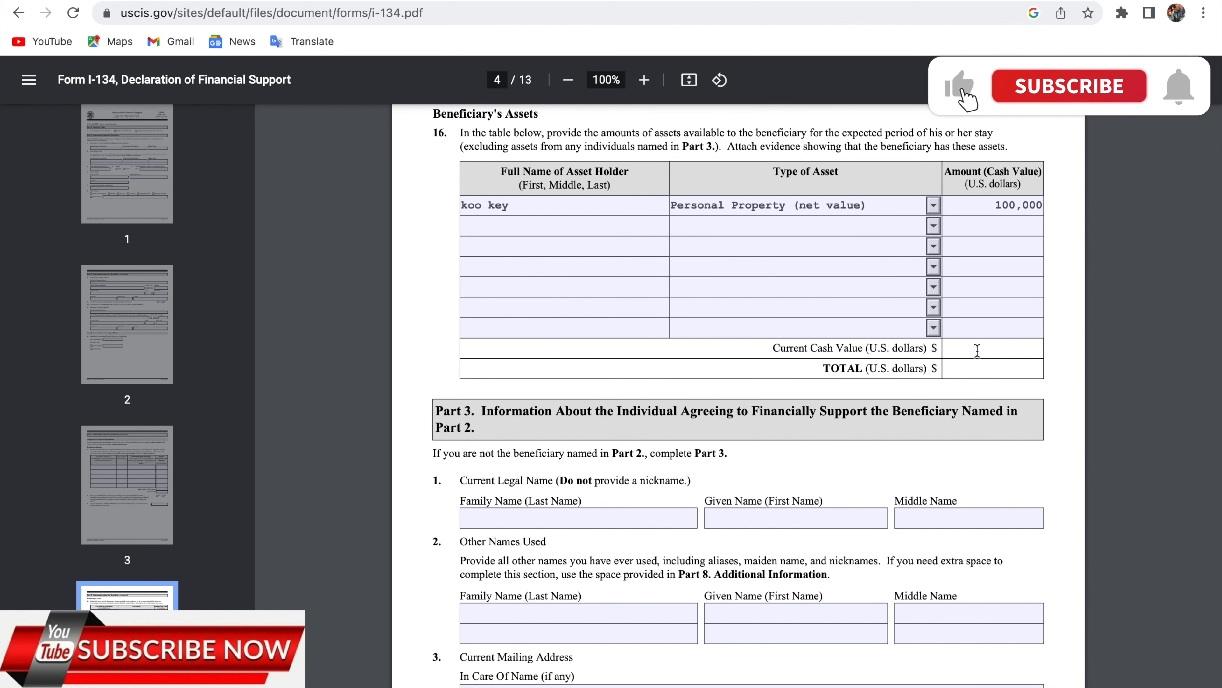
pyautogui.write('100,000')
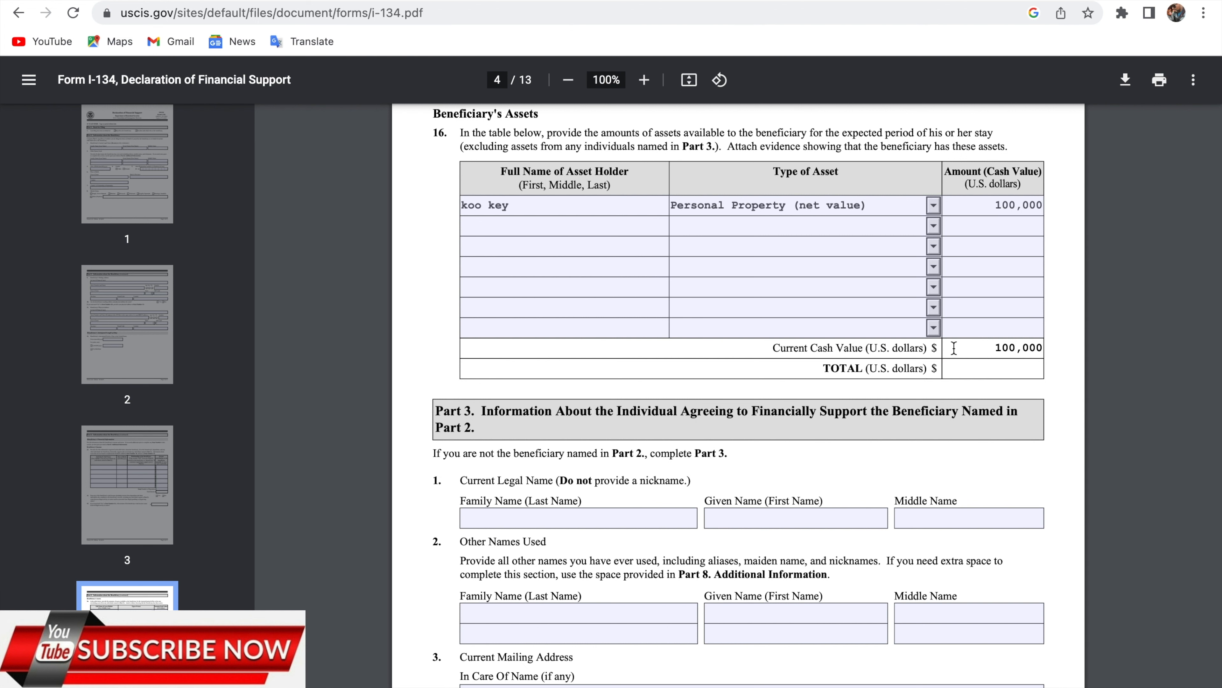
# Step: Review the Part 3 name, mailing and physical address, birth and registration number fields for the individual agreeing to support the beneficiary
pyautogui.scroll(-3, 1018, 367)
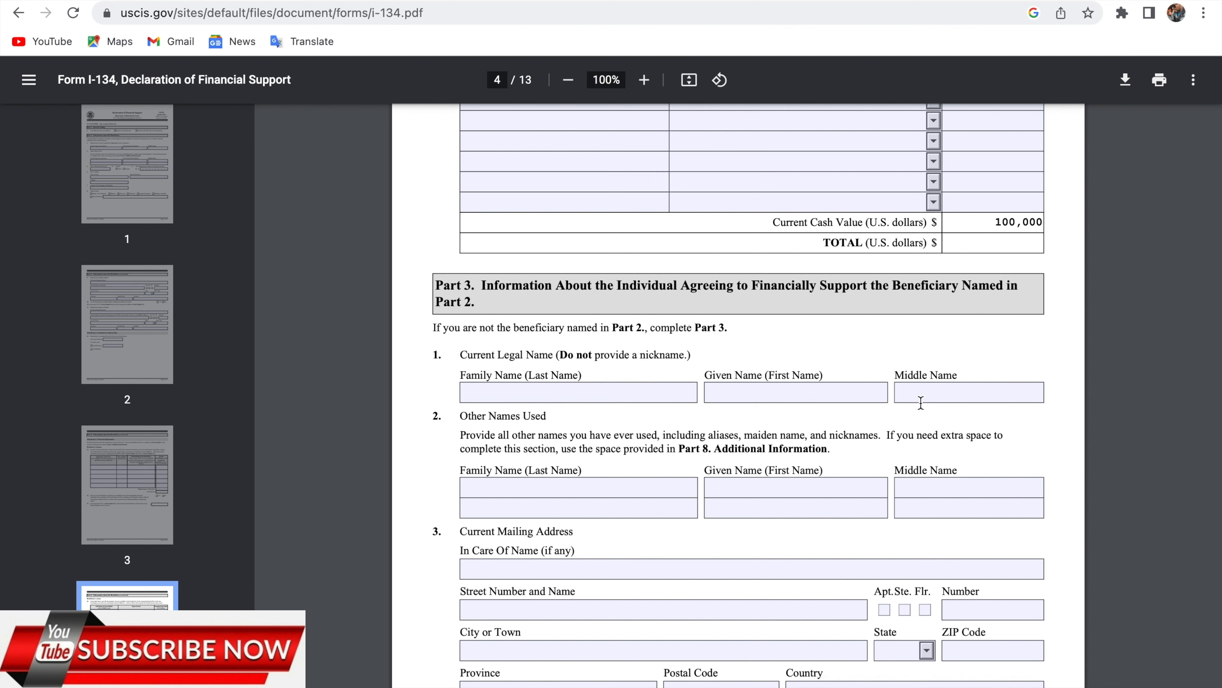
pyautogui.scroll(-1, 612, 511)
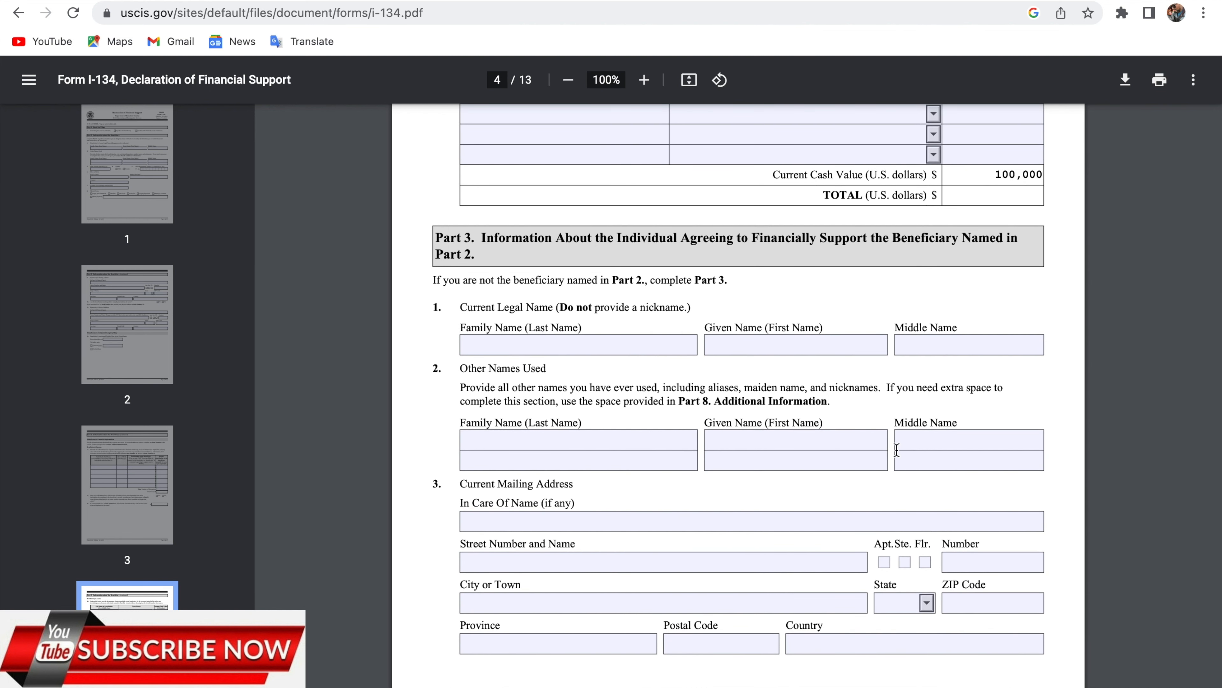
pyautogui.scroll(-2, 861, 438)
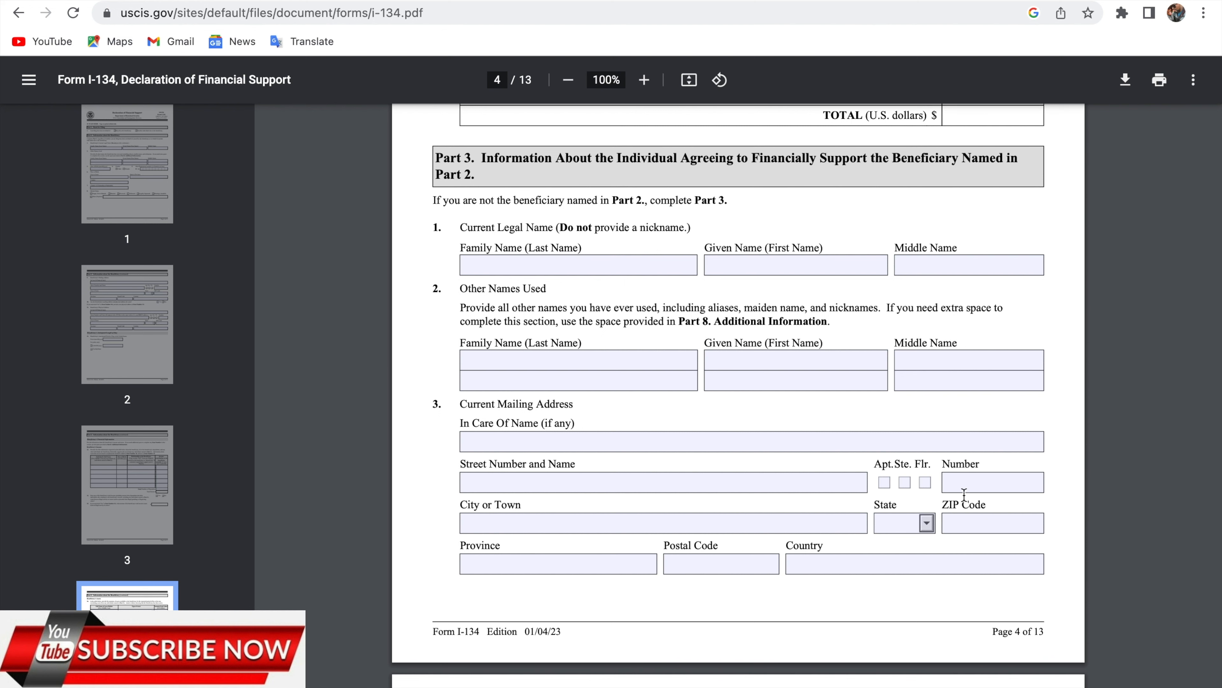
pyautogui.scroll(-4, 637, 622)
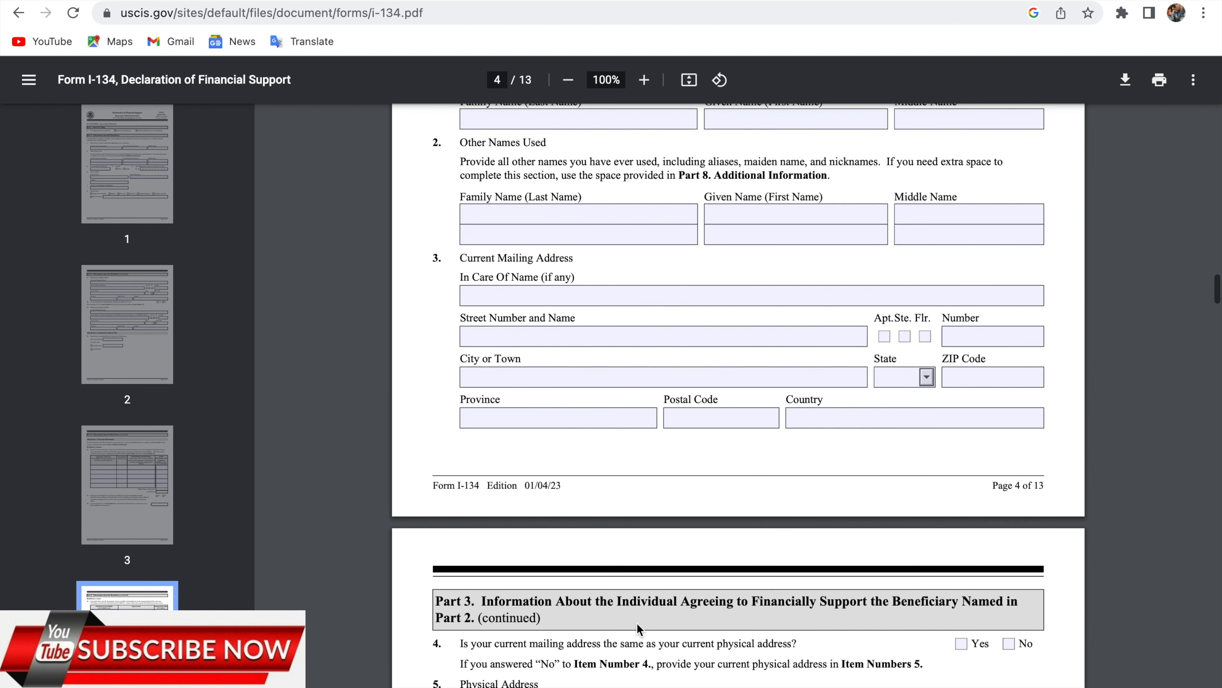
pyautogui.scroll(-3, 638, 622)
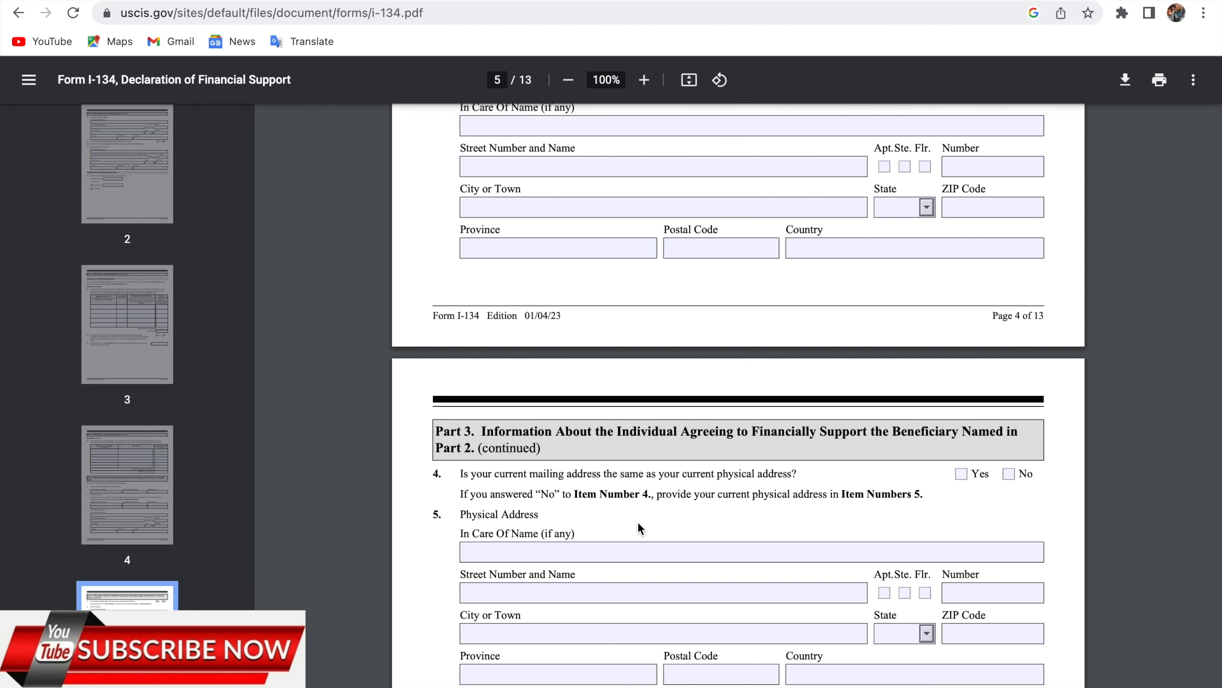
pyautogui.scroll(-3, 497, 549)
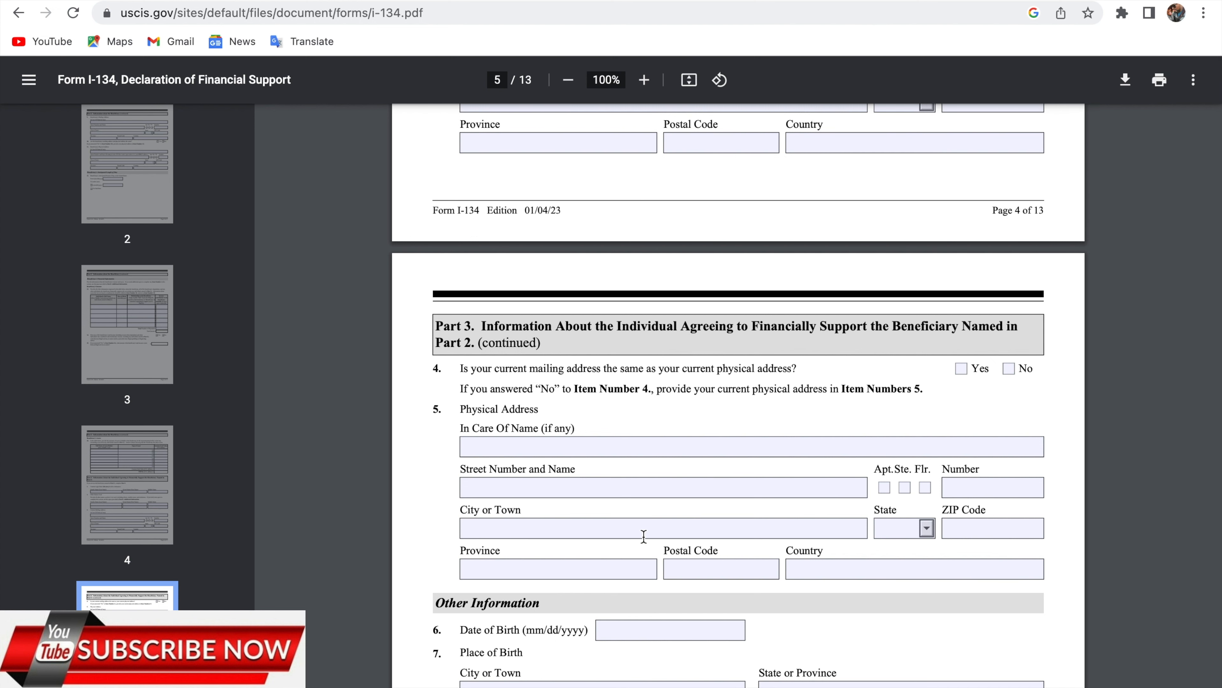
pyautogui.scroll(-7, 634, 533)
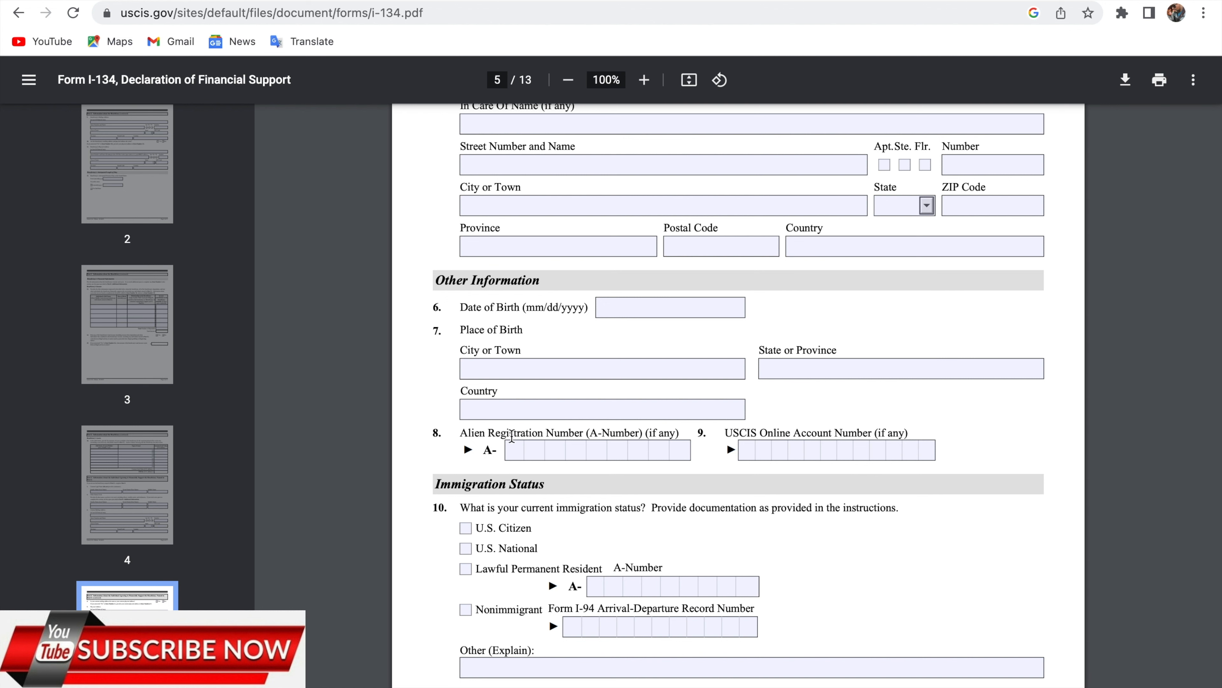
pyautogui.scroll(-3, 702, 465)
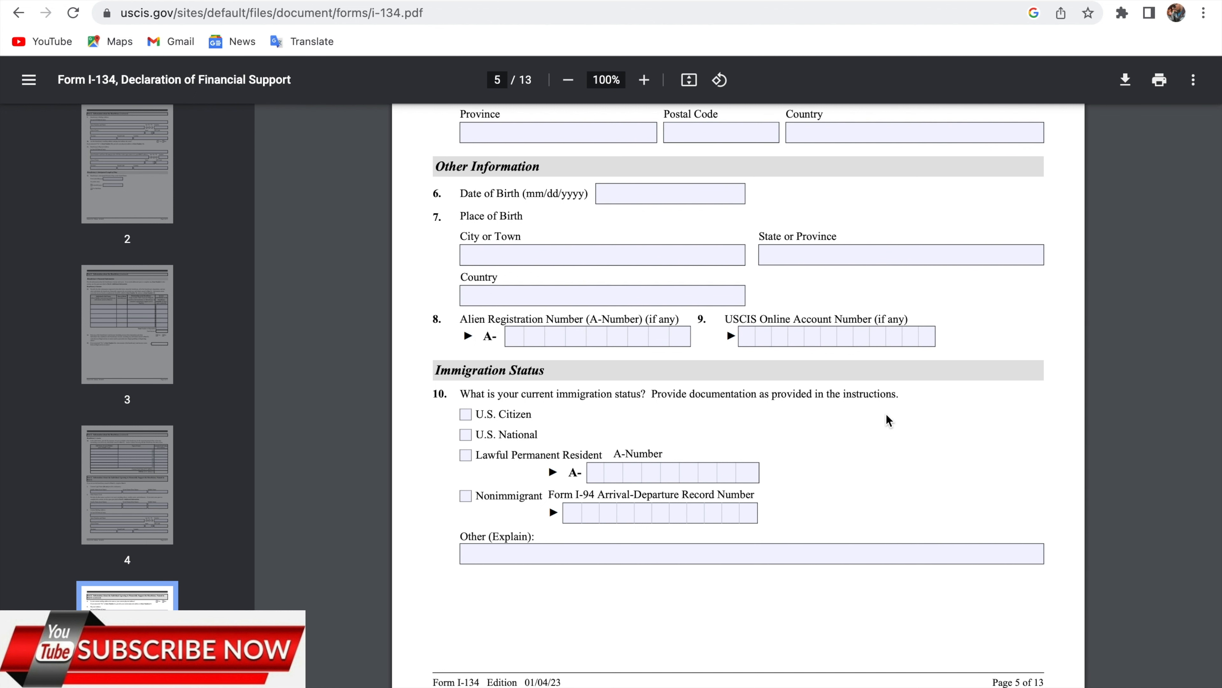
# Step: Mark U.S. Citizen as the supporter's current immigration status in Part 3, item 10
pyautogui.scroll(-1, 888, 420)
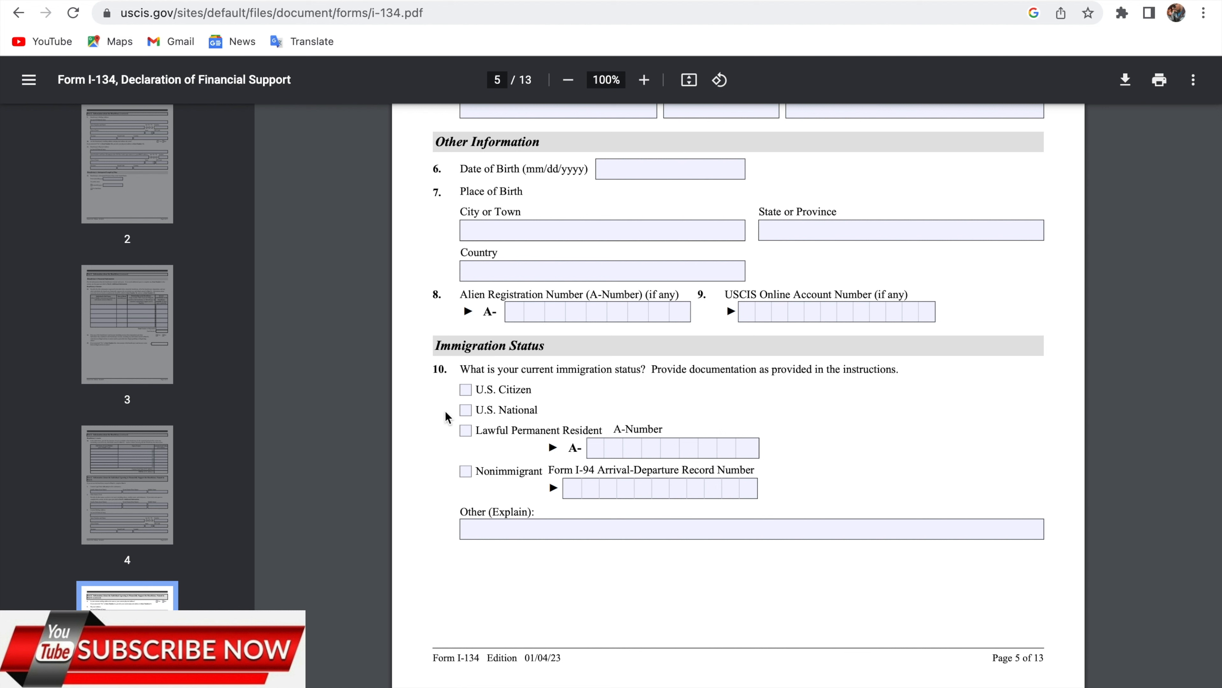
pyautogui.click(466, 399)
pyautogui.scroll(-2, 661, 529)
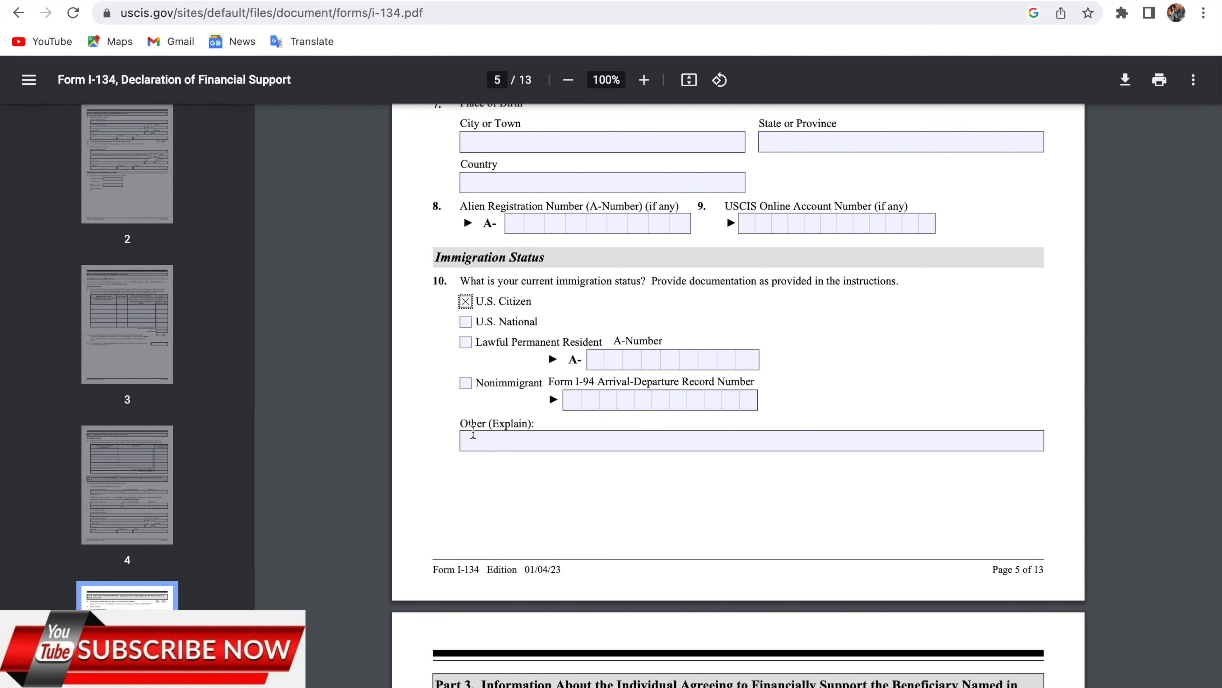
# Step: Mark the "I am currently employed as a/an" option in item 12.A of the Employment Information section
pyautogui.scroll(-2, 807, 445)
pyautogui.scroll(-5, 807, 445)
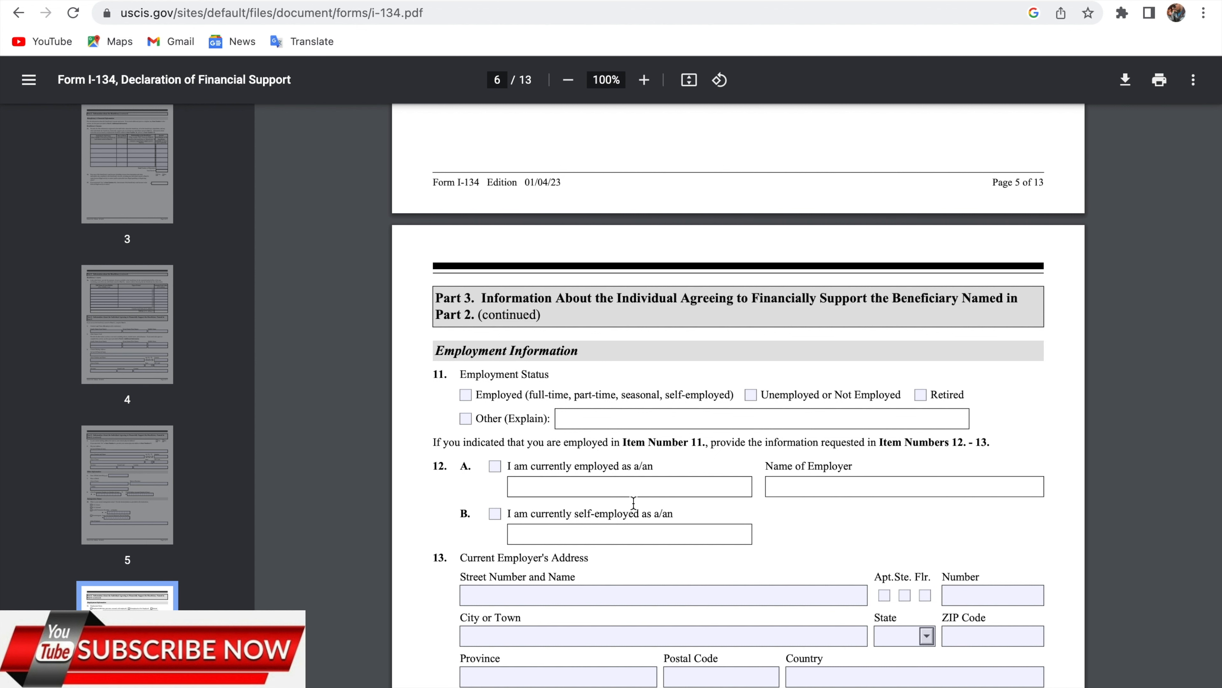
pyautogui.scroll(-1, 579, 485)
pyautogui.scroll(-1, 579, 486)
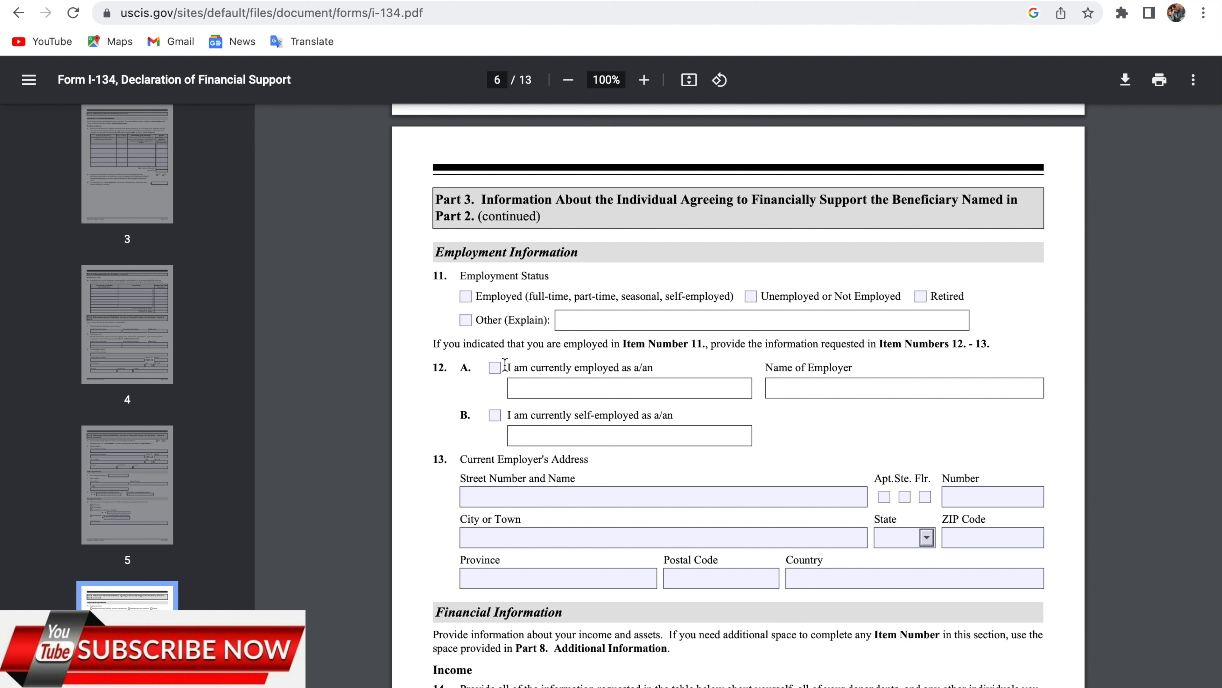
pyautogui.click(495, 369)
# Step: Enter the individual's full name and date of birth in the first row of the Part 3, item 14 income table
pyautogui.scroll(-3, 674, 366)
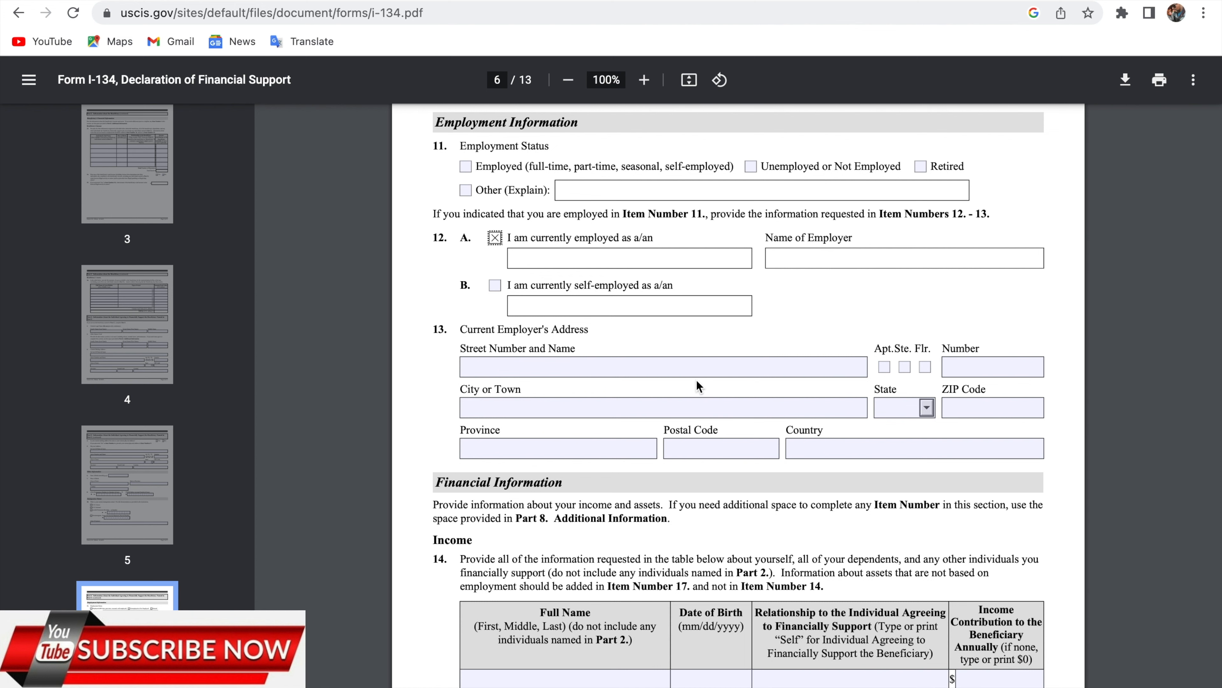
pyautogui.scroll(-2, 697, 385)
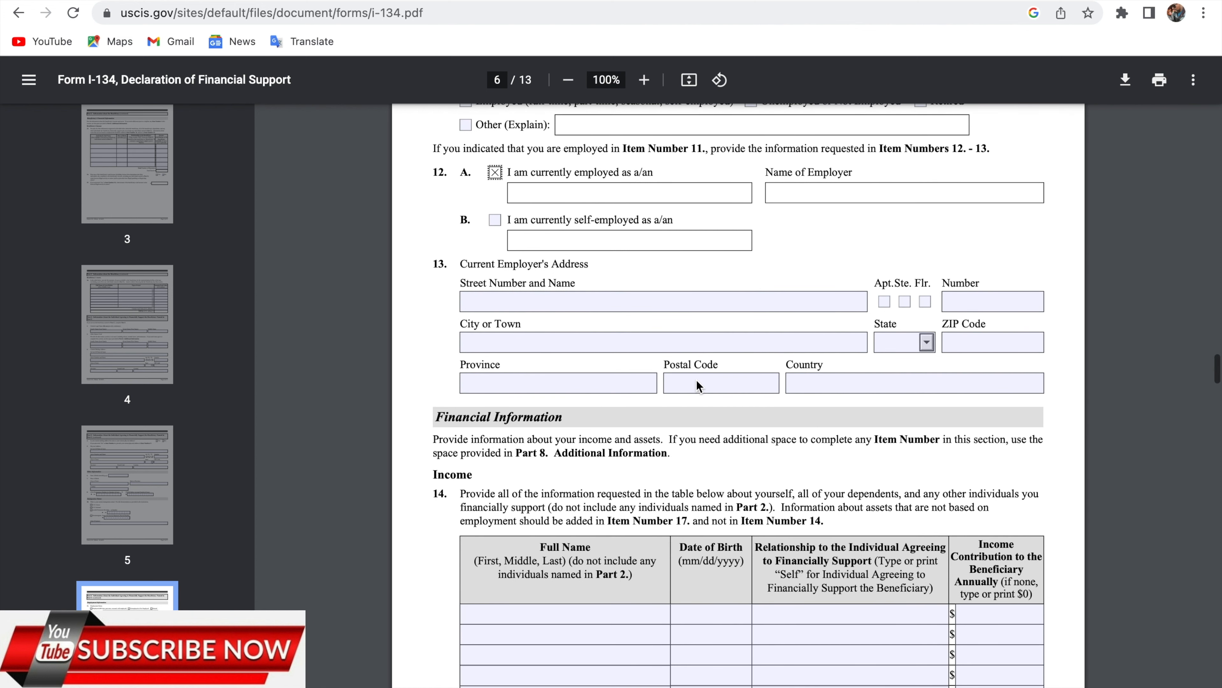
pyautogui.scroll(-4, 673, 388)
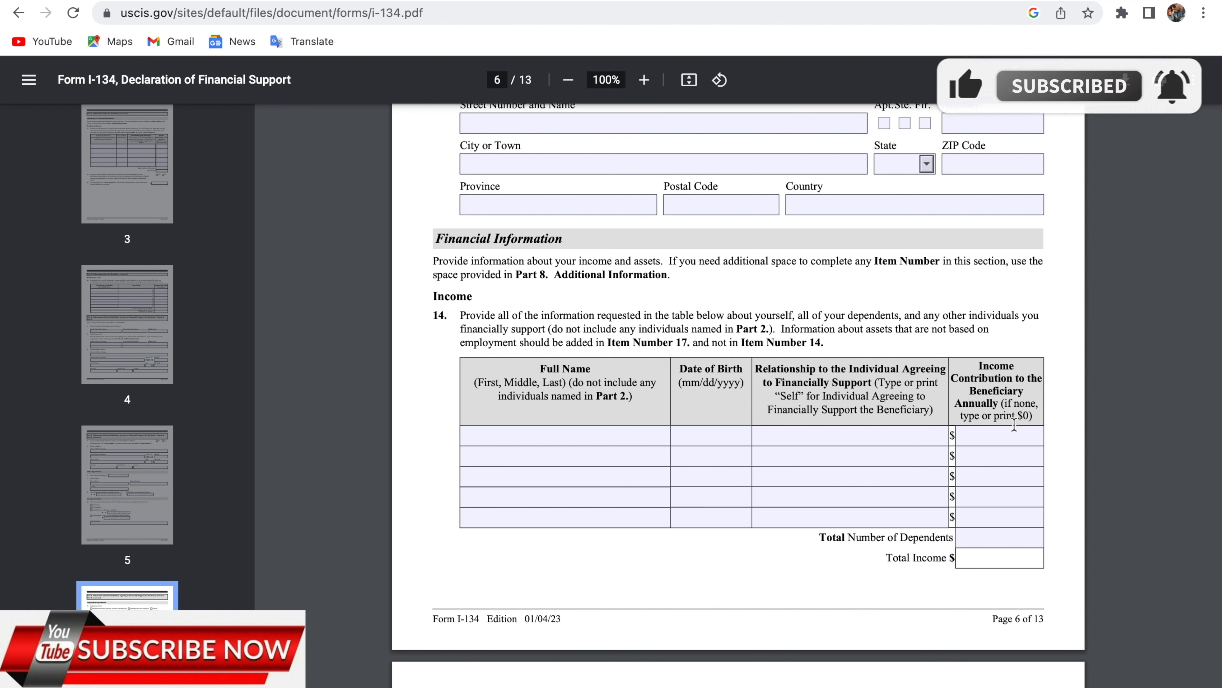
pyautogui.click(510, 435)
pyautogui.write('pete')
pyautogui.click(716, 435)
pyautogui.write('1/1/2011')
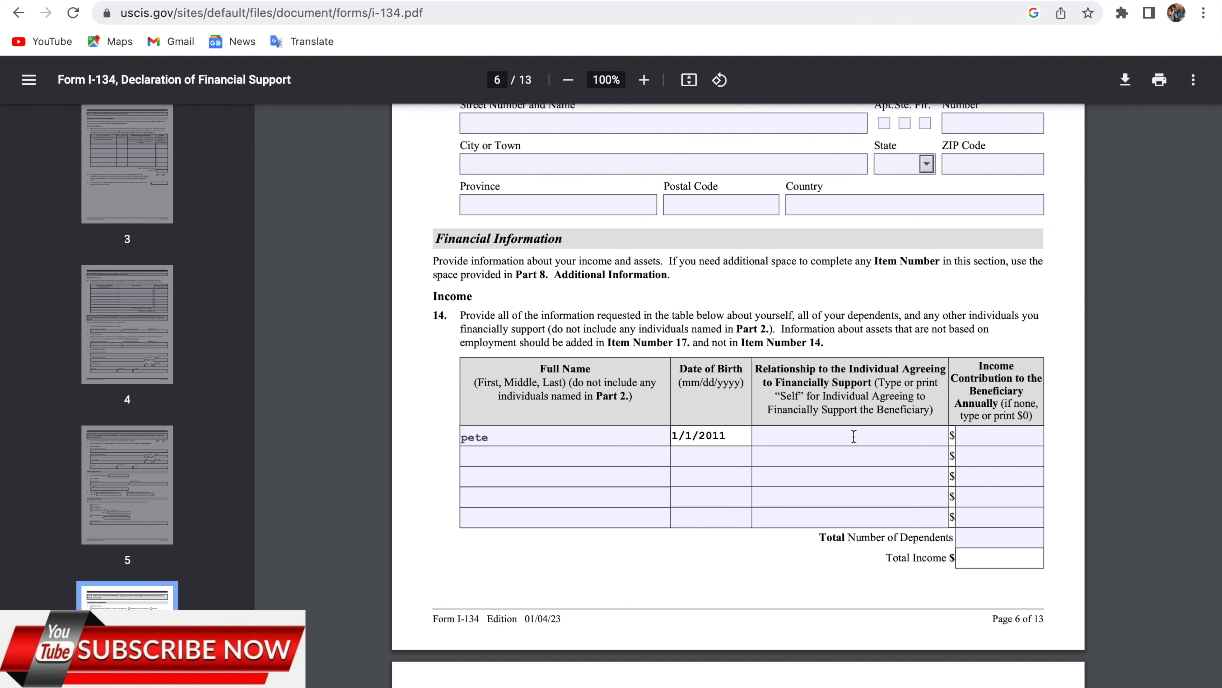
# Step: Complete the first row of the item 14 income table with relationship "self" and an annual contribution of 5,000
pyautogui.click(853, 436)
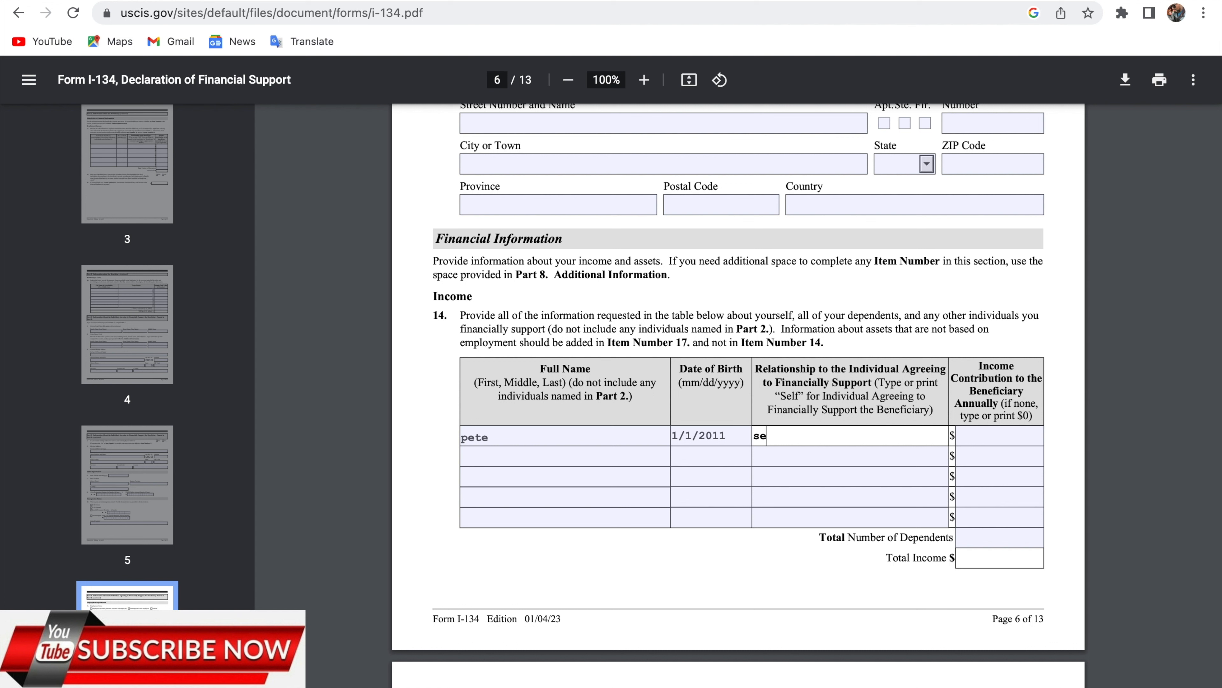
pyautogui.write('f')
pyautogui.click(980, 429)
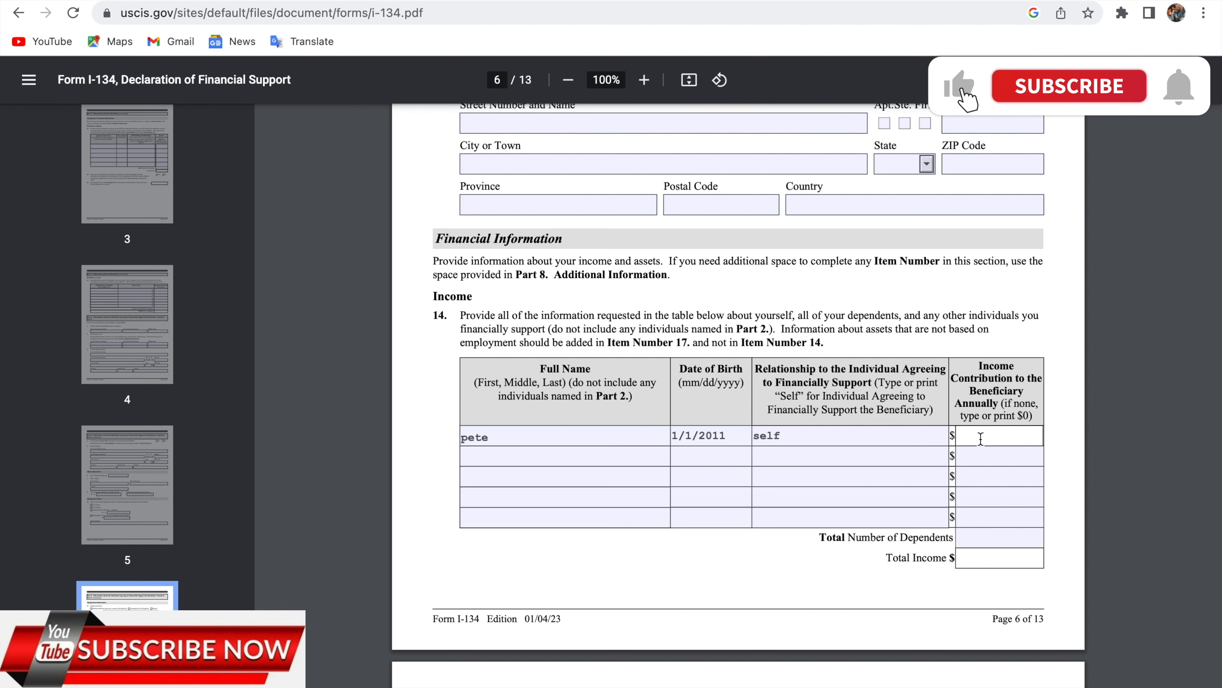
pyautogui.write('5,000')
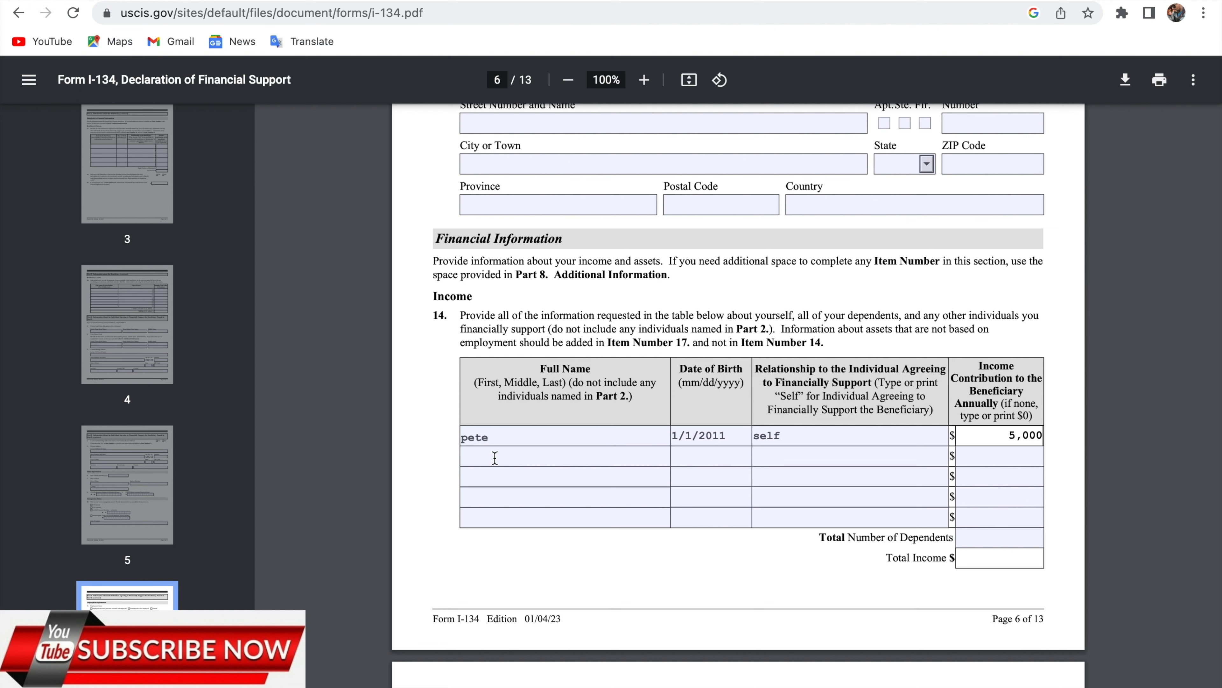
# Step: Enter 5000 in the Total Number of Dependents field below the item 14 income table
pyautogui.scroll(3, 495, 457)
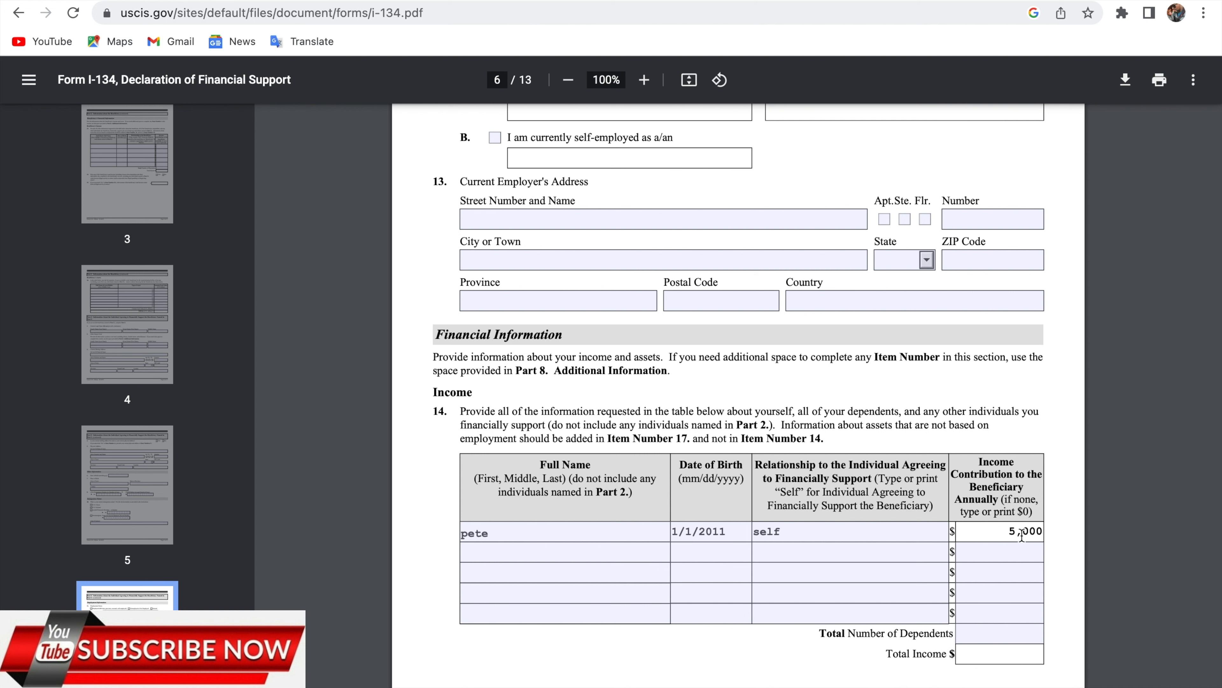
pyautogui.scroll(-2, 1035, 534)
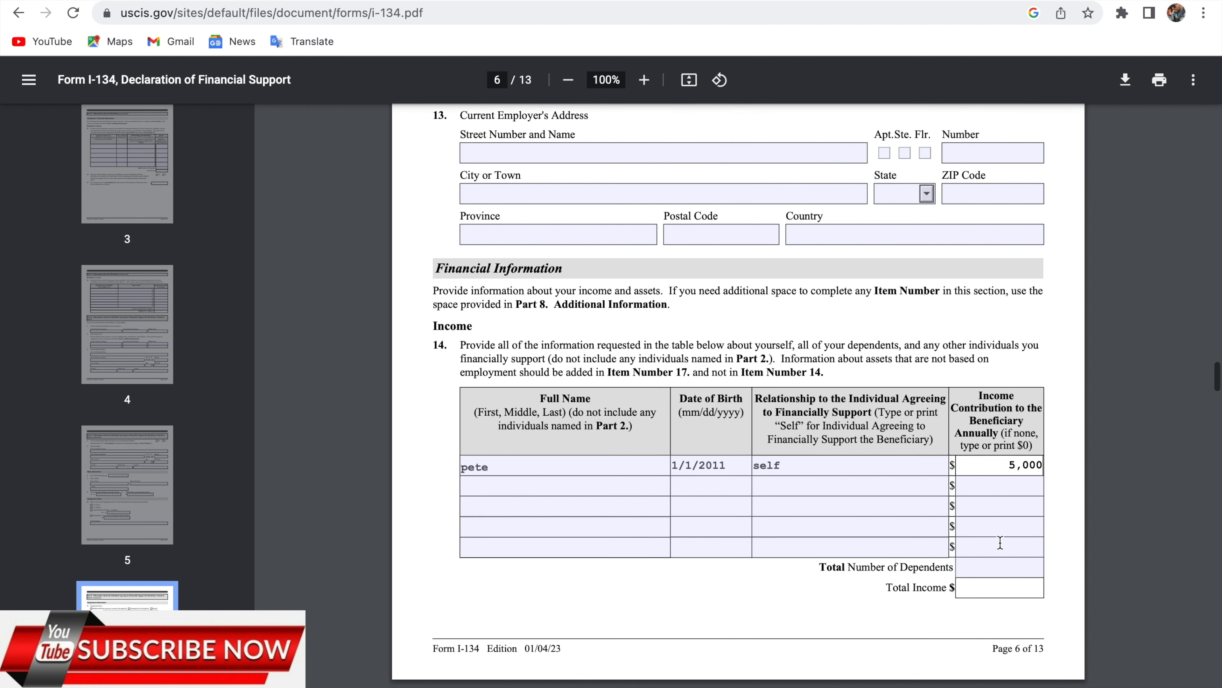
pyautogui.click(1004, 566)
pyautogui.write('5000')
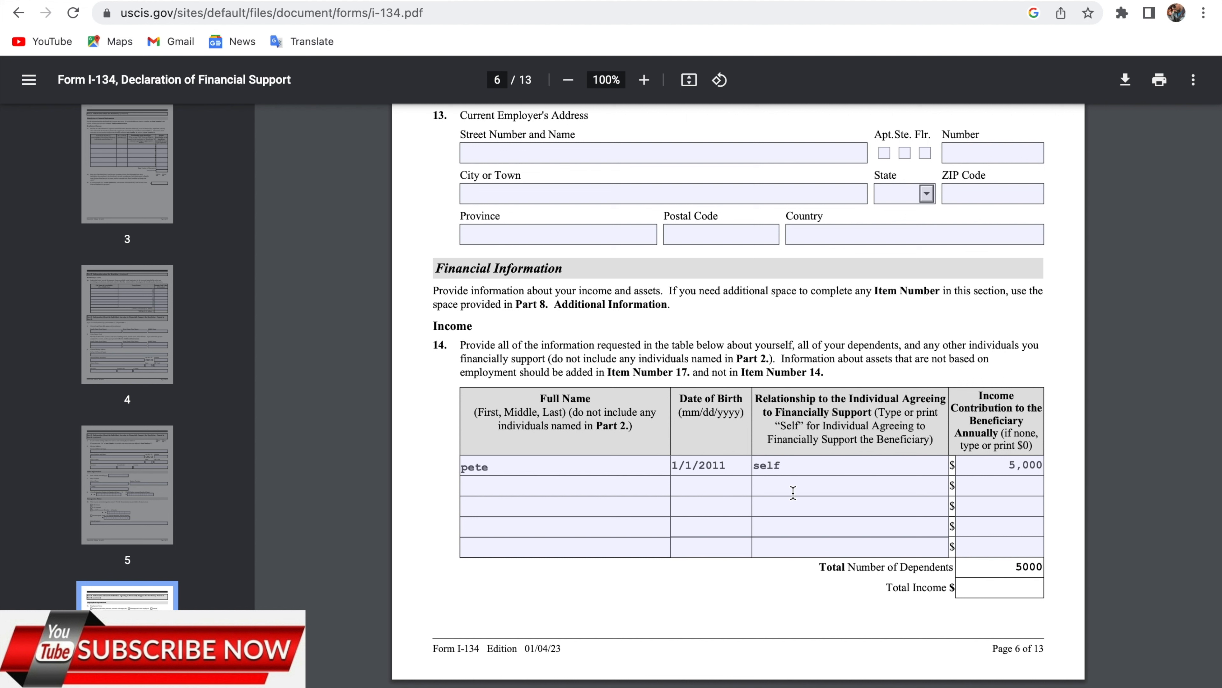
# Step: Fill in the second income row with the dependent's name and date of birth, relationship "wife" and a contribution of 0
pyautogui.click(594, 489)
pyautogui.write('hun')
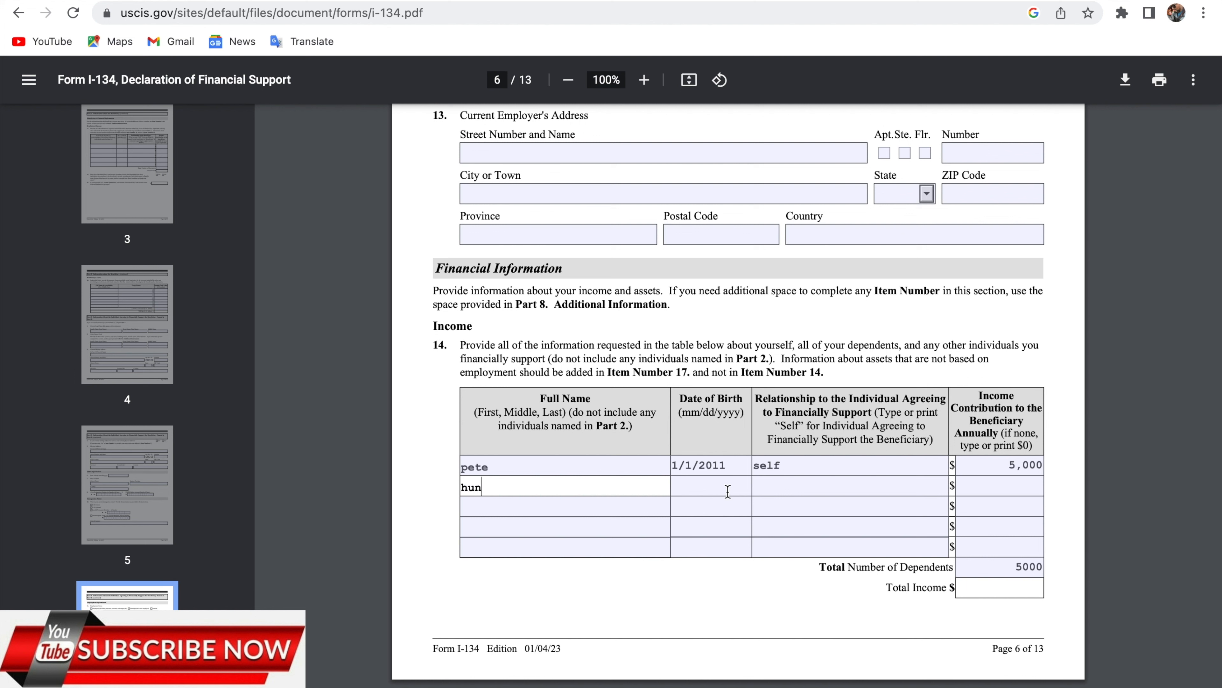
pyautogui.click(728, 491)
pyautogui.write('1/1/2012')
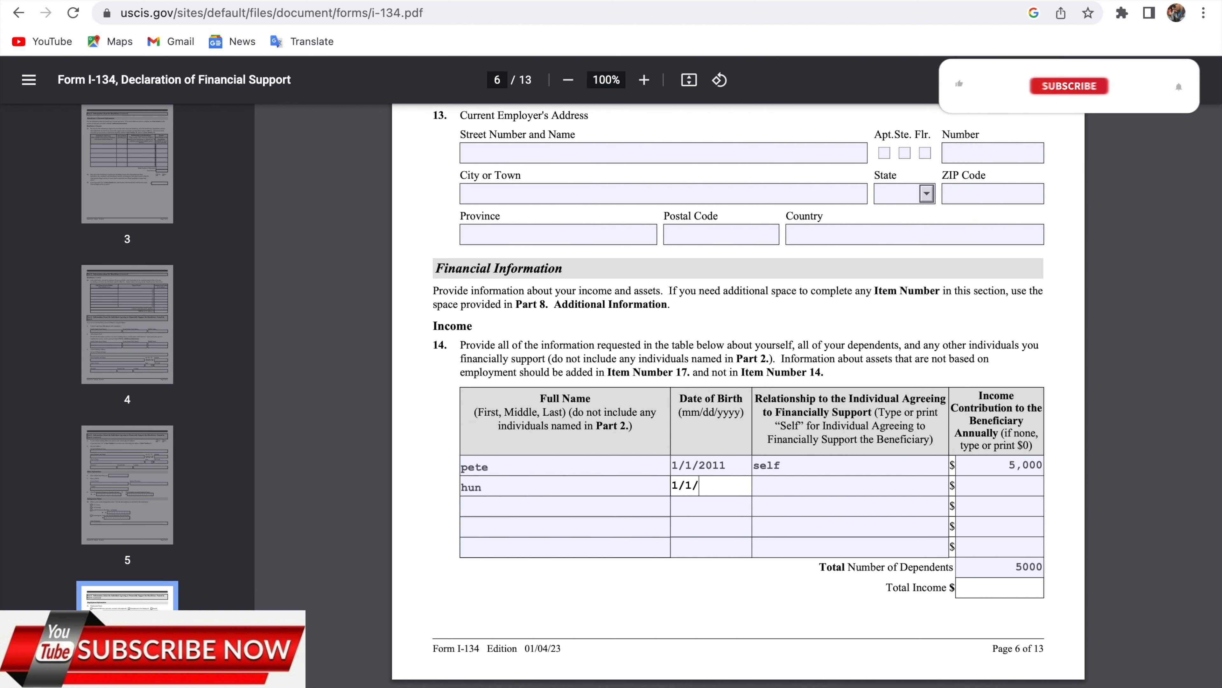
pyautogui.press('Tab')
pyautogui.write('wife')
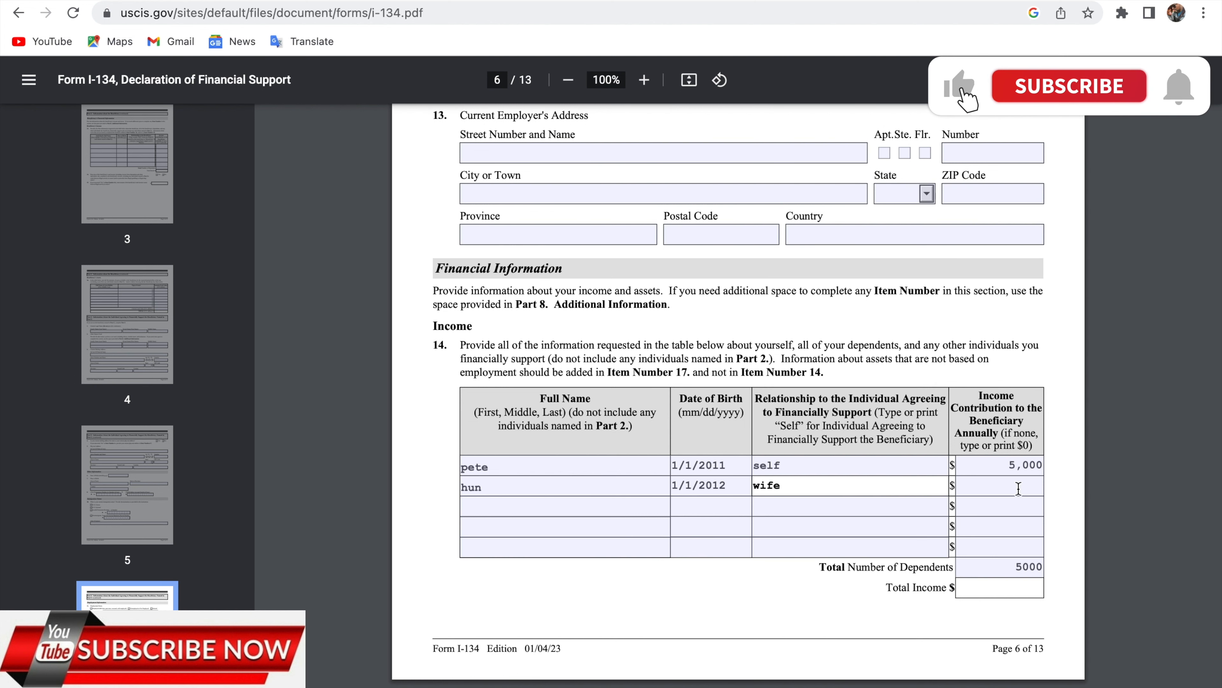
pyautogui.click(1019, 488)
pyautogui.write('0')
# Step: Fill in the third income row with name "kid", the date of birth, relationship "son" and a contribution of 0
pyautogui.click(539, 509)
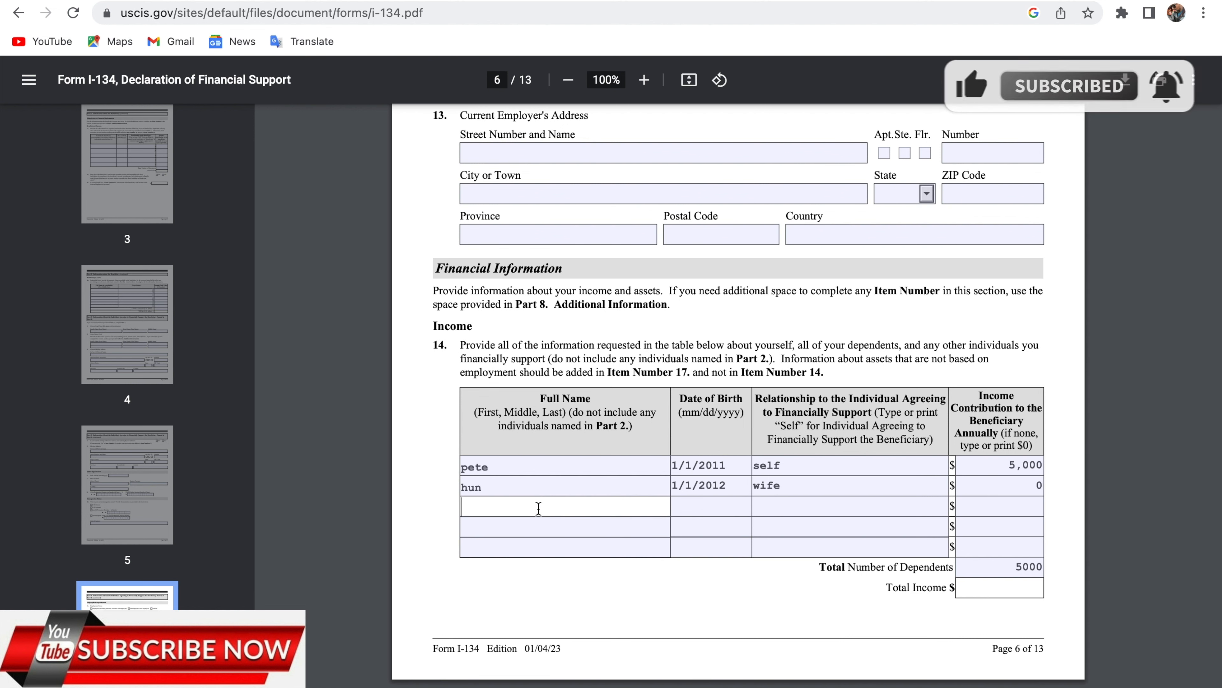
pyautogui.write('kid')
pyautogui.click(686, 508)
pyautogui.write('1/1/2013')
pyautogui.click(772, 506)
pyautogui.write('son')
pyautogui.click(1035, 510)
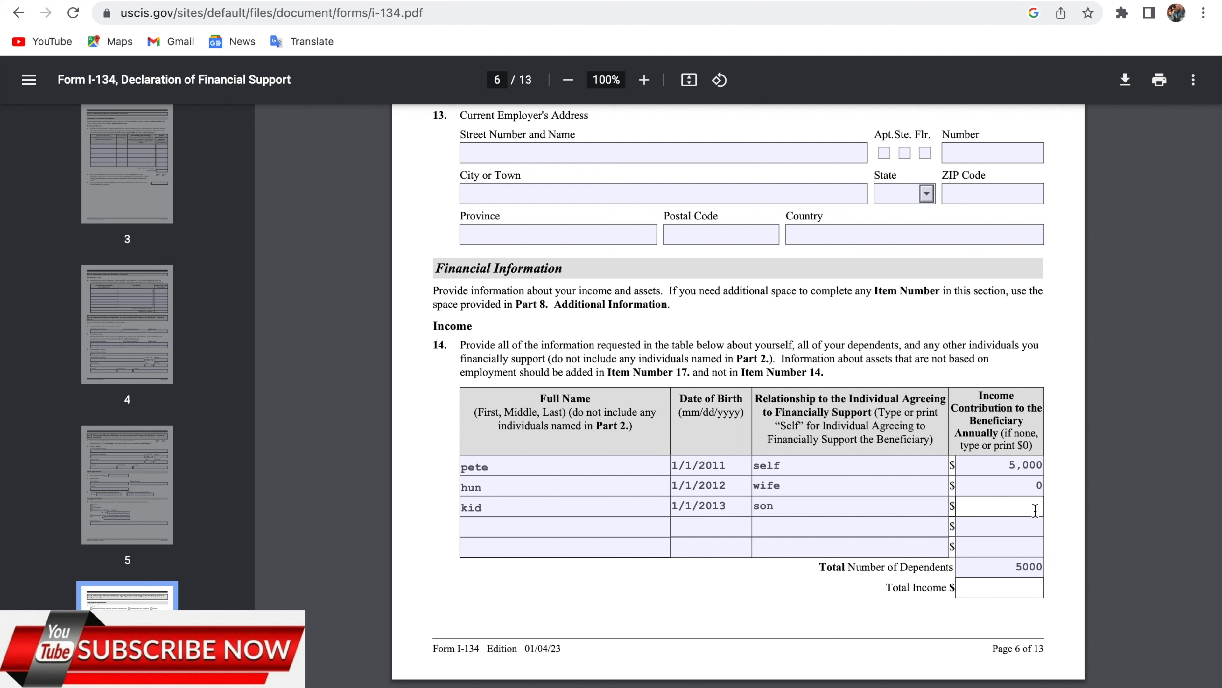
pyautogui.write('0')
# Step: Fill in the fourth income row with name "kid", the date of birth, relationship "daughter" and a contribution of 0
pyautogui.click(536, 530)
pyautogui.write('kid')
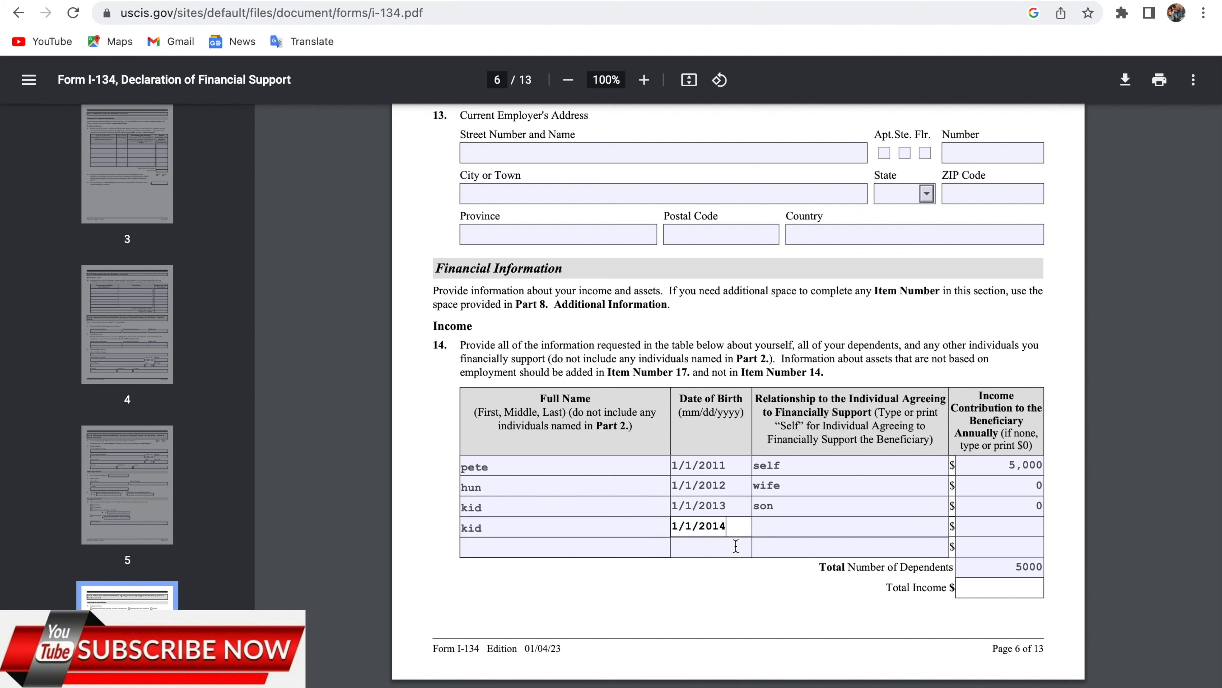
pyautogui.click(762, 531)
pyautogui.write('daughter')
pyautogui.click(1022, 528)
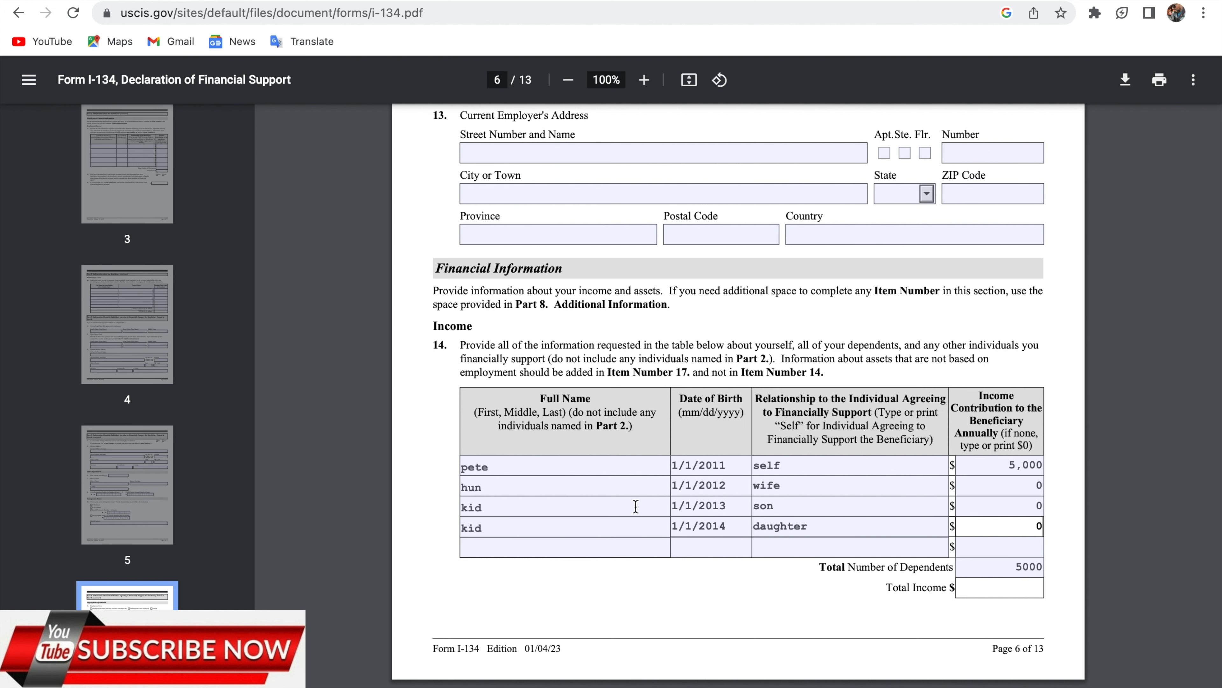
# Step: Answer No to Part 3, item 15, about income coming from an illegal activity or source
pyautogui.scroll(-3, 636, 505)
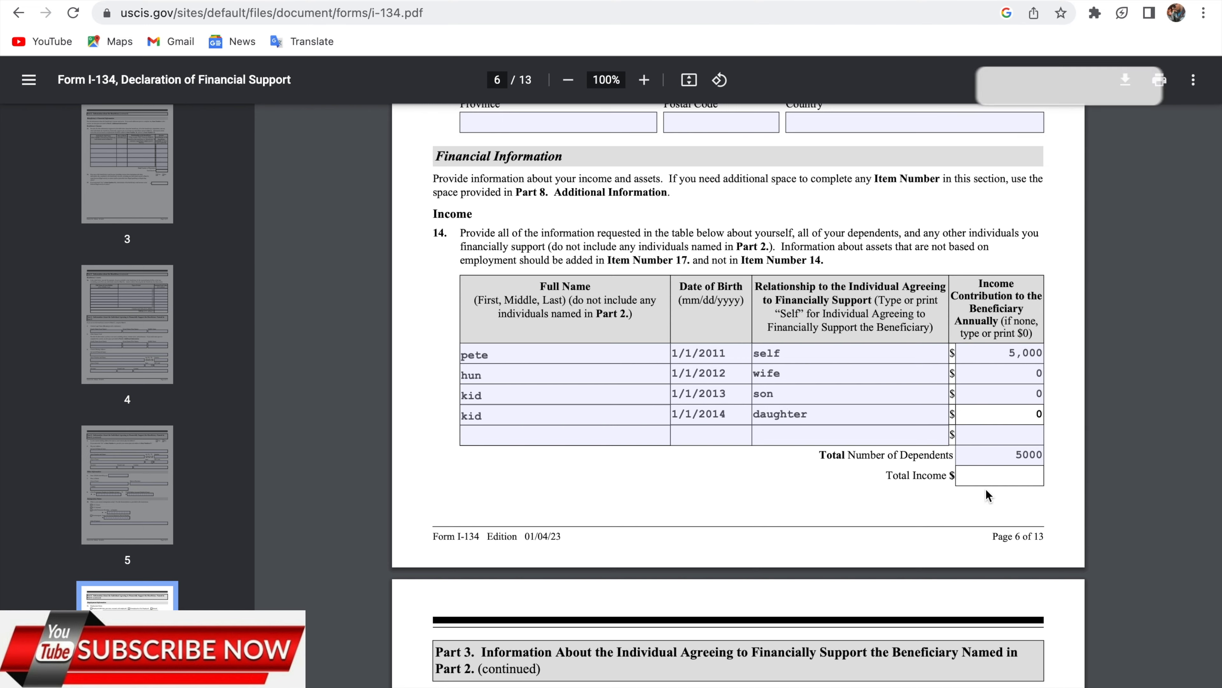
pyautogui.scroll(-8, 987, 496)
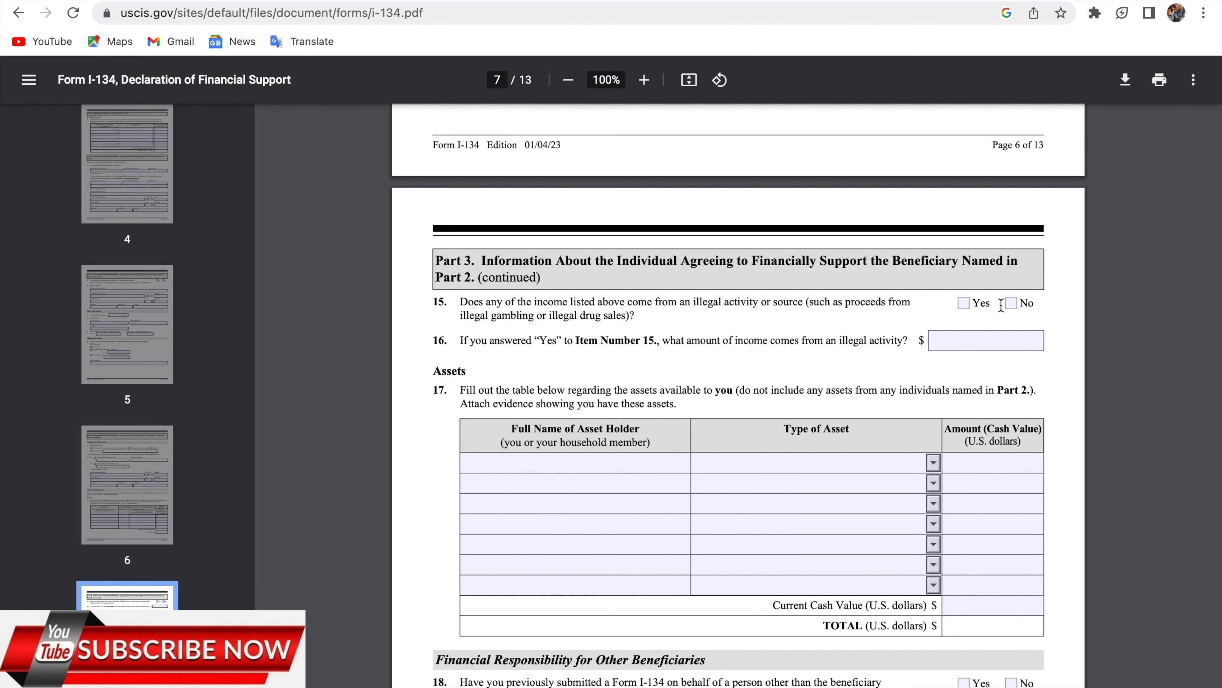
pyautogui.click(1012, 306)
# Step: Fill in the first item 17 asset row with the asset holder's name, type "Checking - Bank Account" and an amount of 100,000
pyautogui.scroll(-1, 1005, 341)
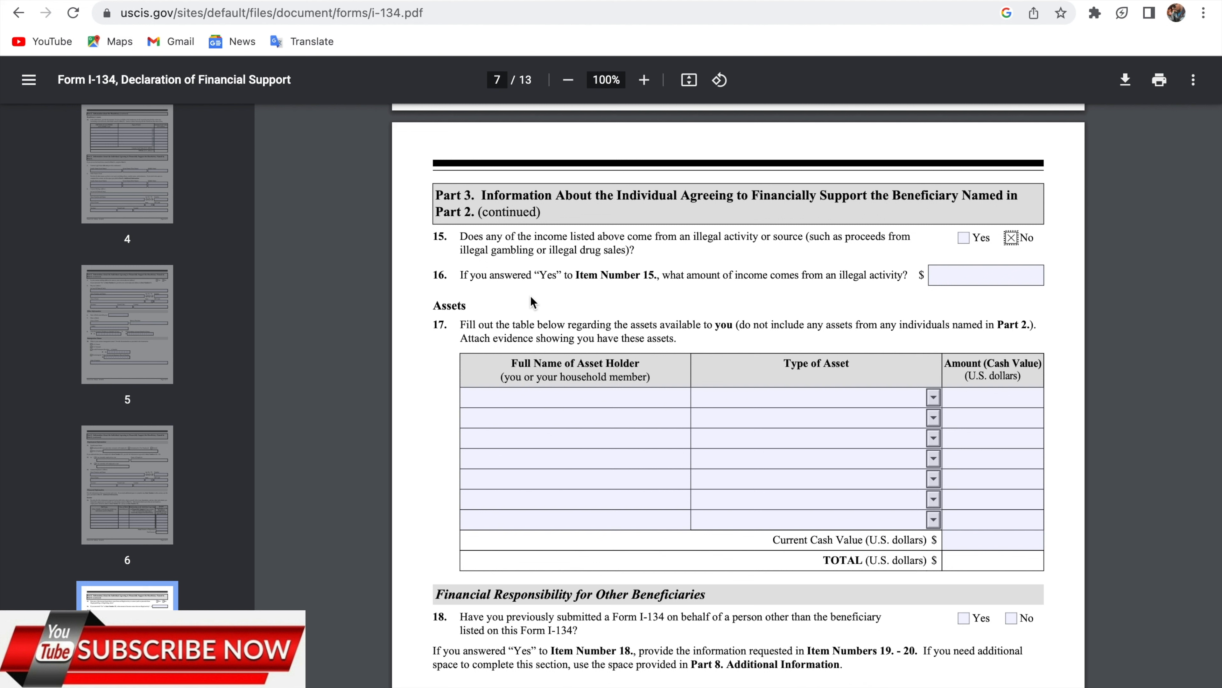
pyautogui.click(523, 402)
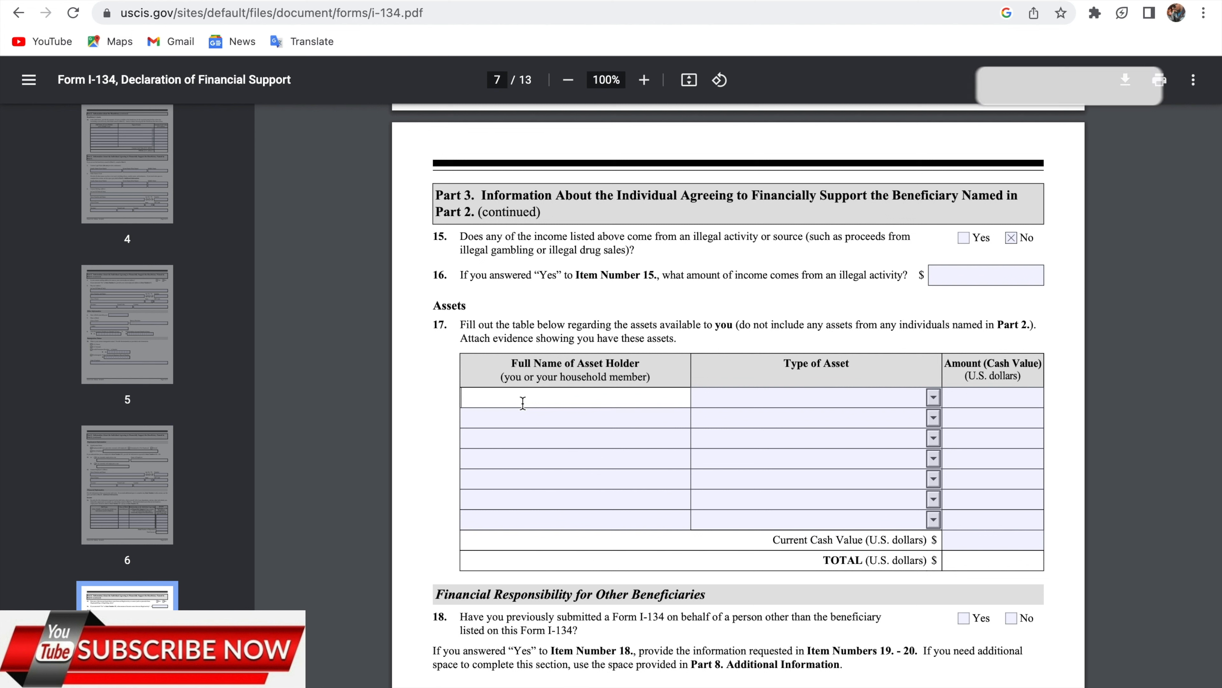
pyautogui.write('pete')
pyautogui.click(921, 398)
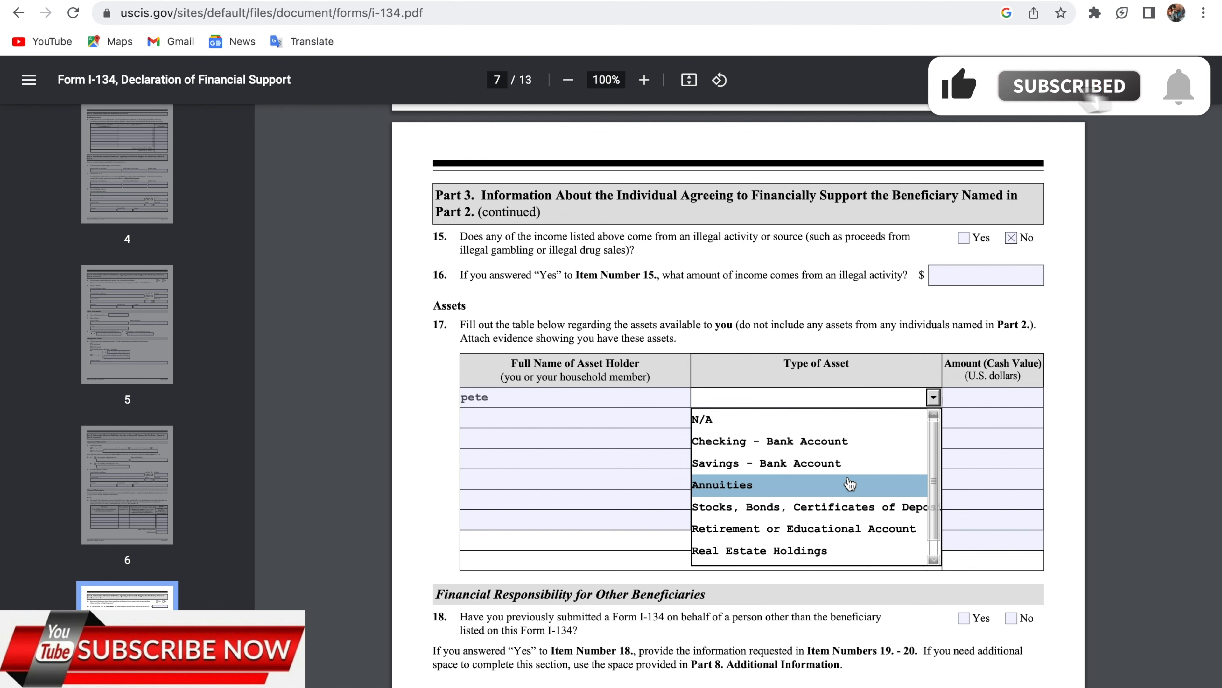
pyautogui.click(817, 451)
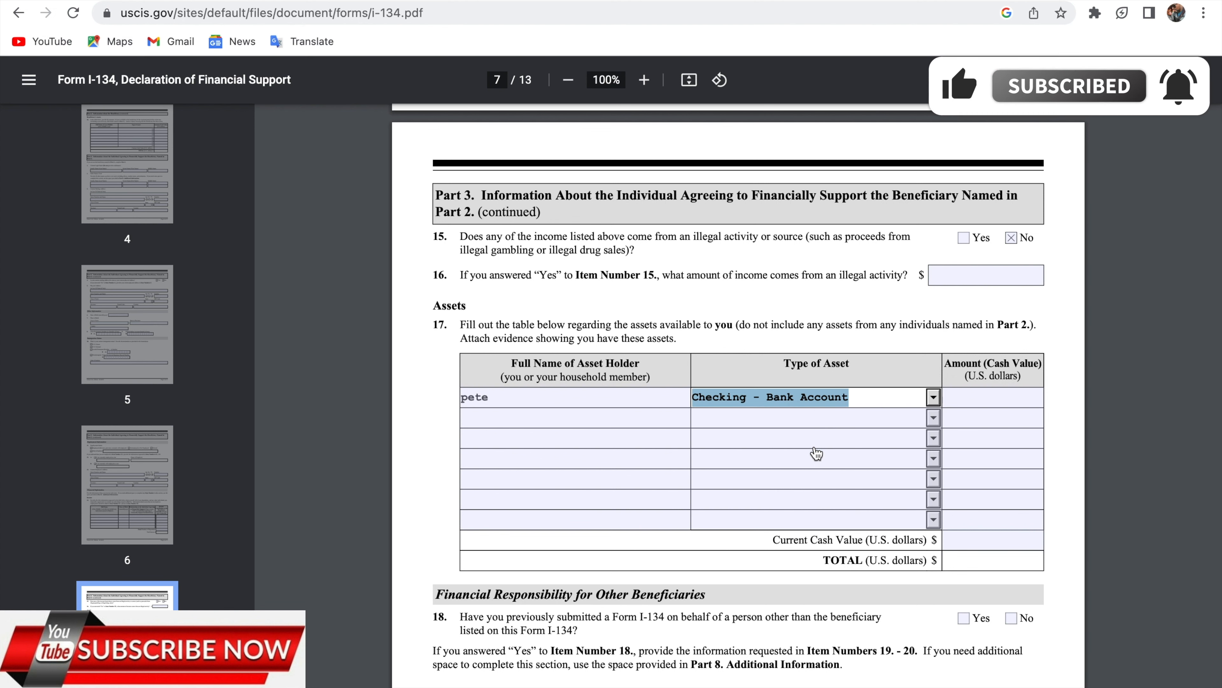
pyautogui.click(1014, 396)
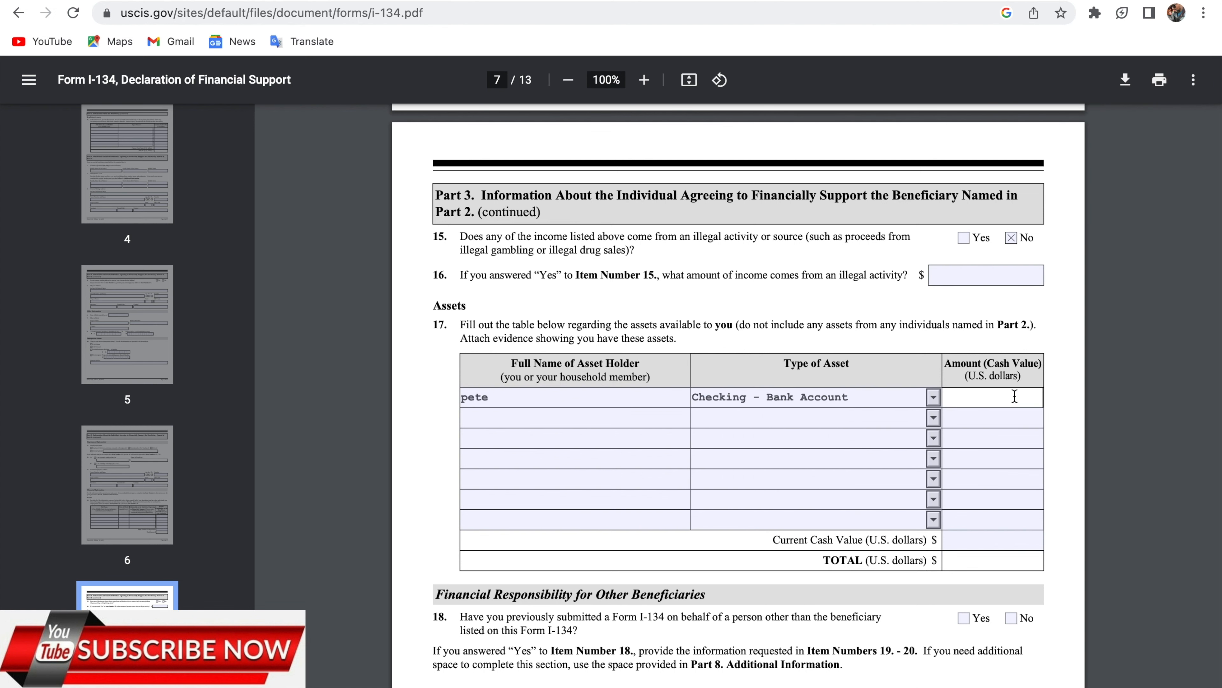
pyautogui.write('100,000')
# Step: Fill in the second asset row with the asset holder's name, type "Savings - Bank Account" and an amount of 50.000
pyautogui.click(627, 419)
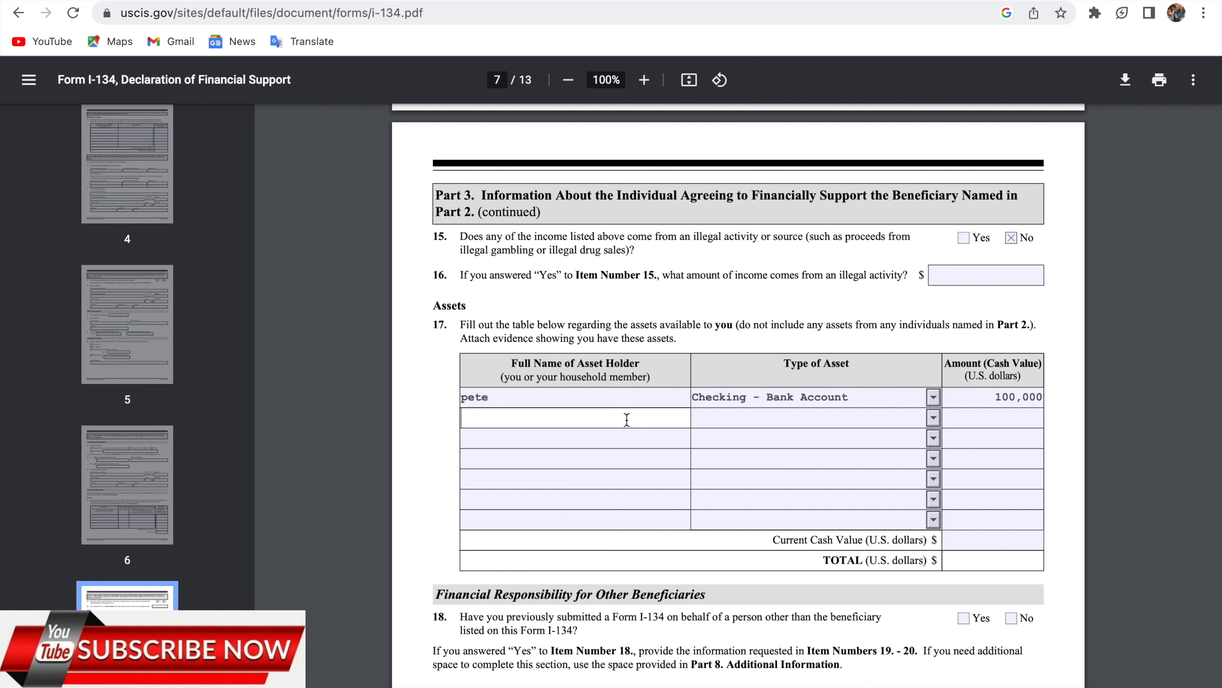
pyautogui.write('pete')
pyautogui.click(756, 419)
pyautogui.click(813, 483)
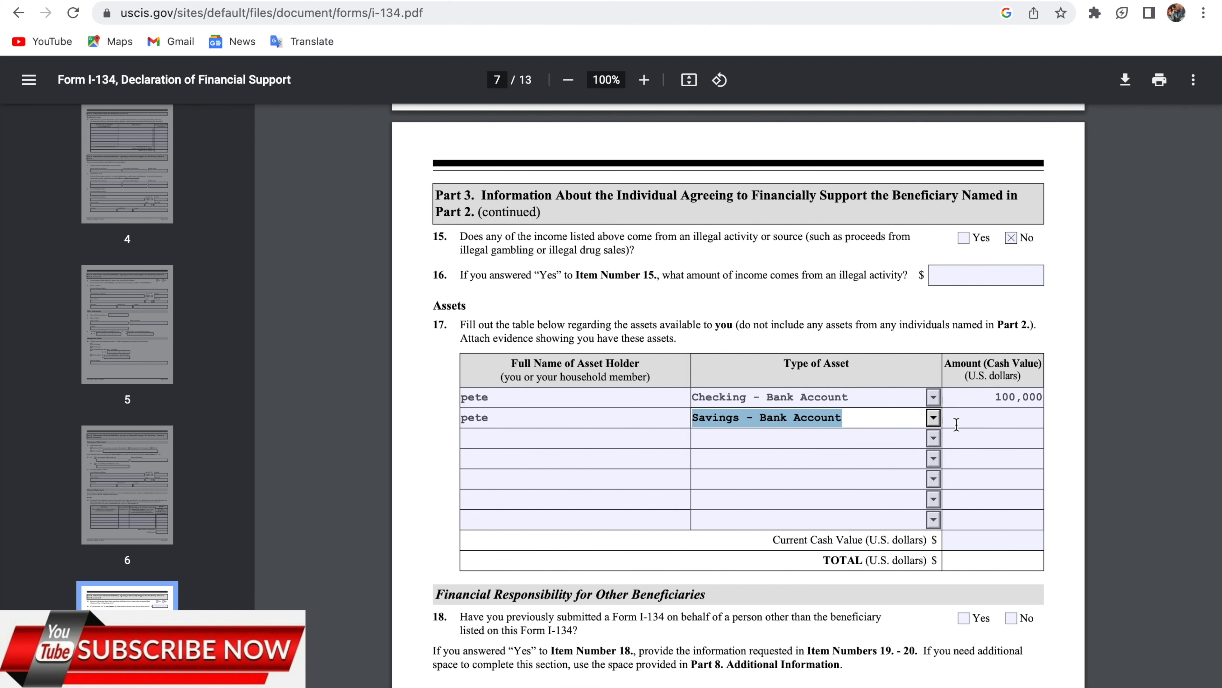
pyautogui.click(1012, 418)
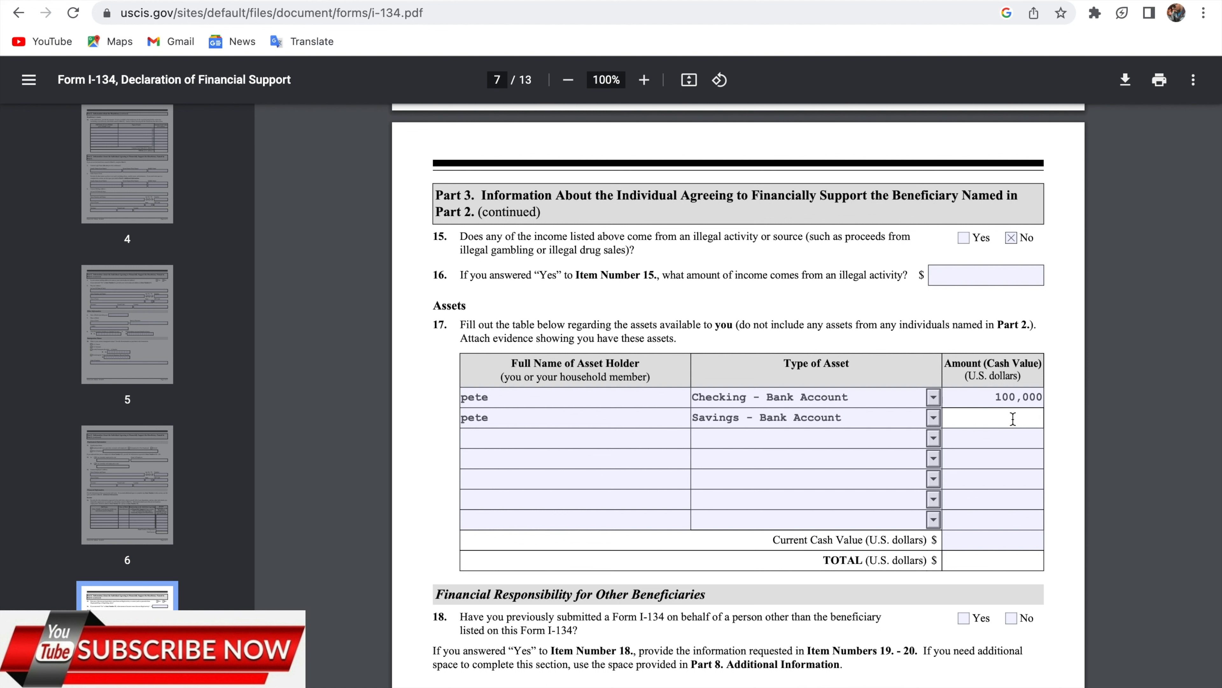
pyautogui.write('50.000')
# Step: Fill in the third asset row with the asset holder's name, type "Stocks, Bonds, Certificates of Deposit" and an amount of 50,000
pyautogui.click(637, 445)
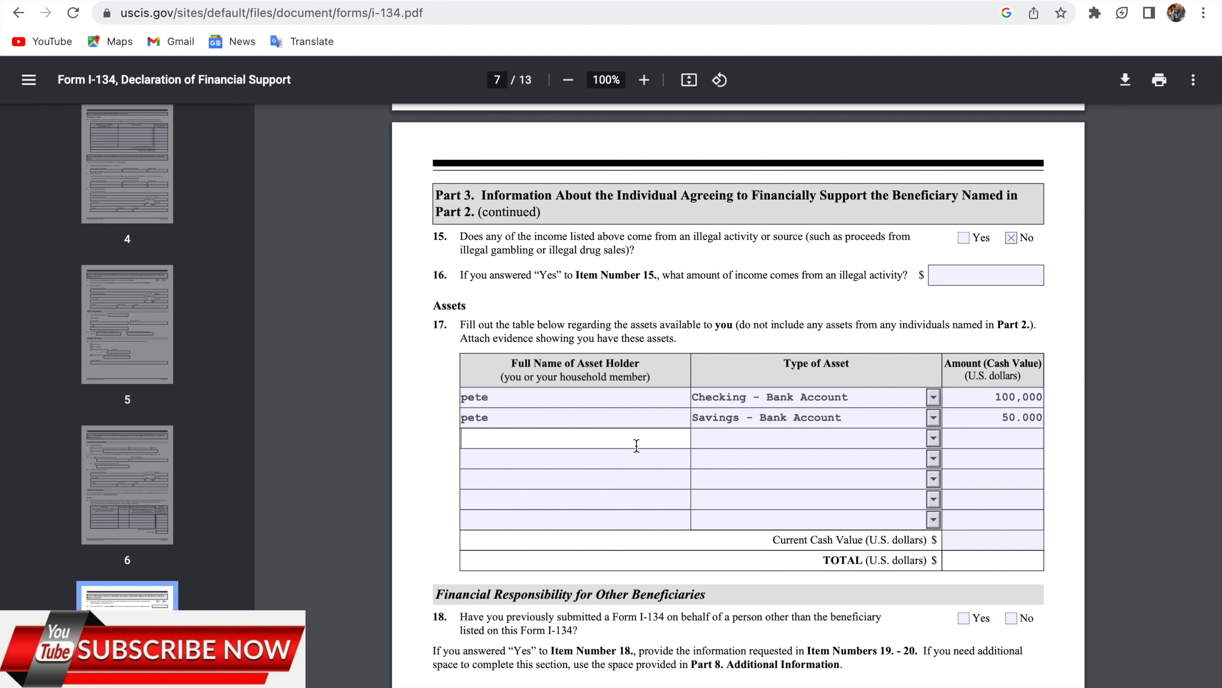
pyautogui.write('pete')
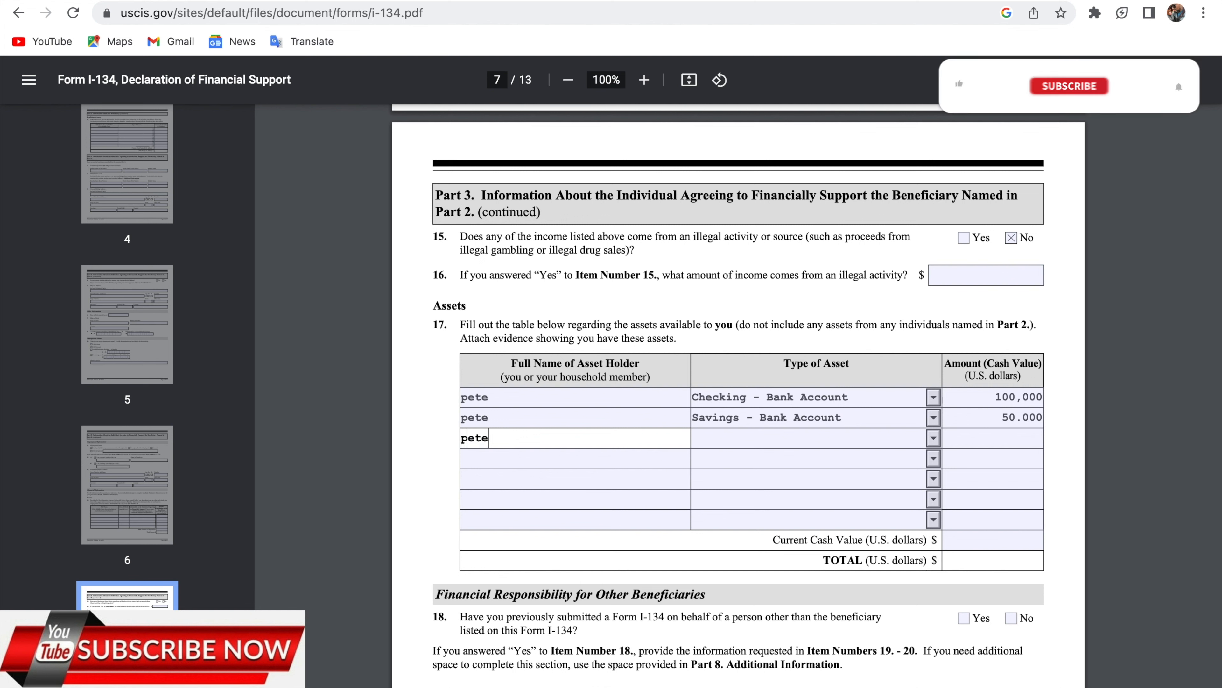
pyautogui.click(933, 438)
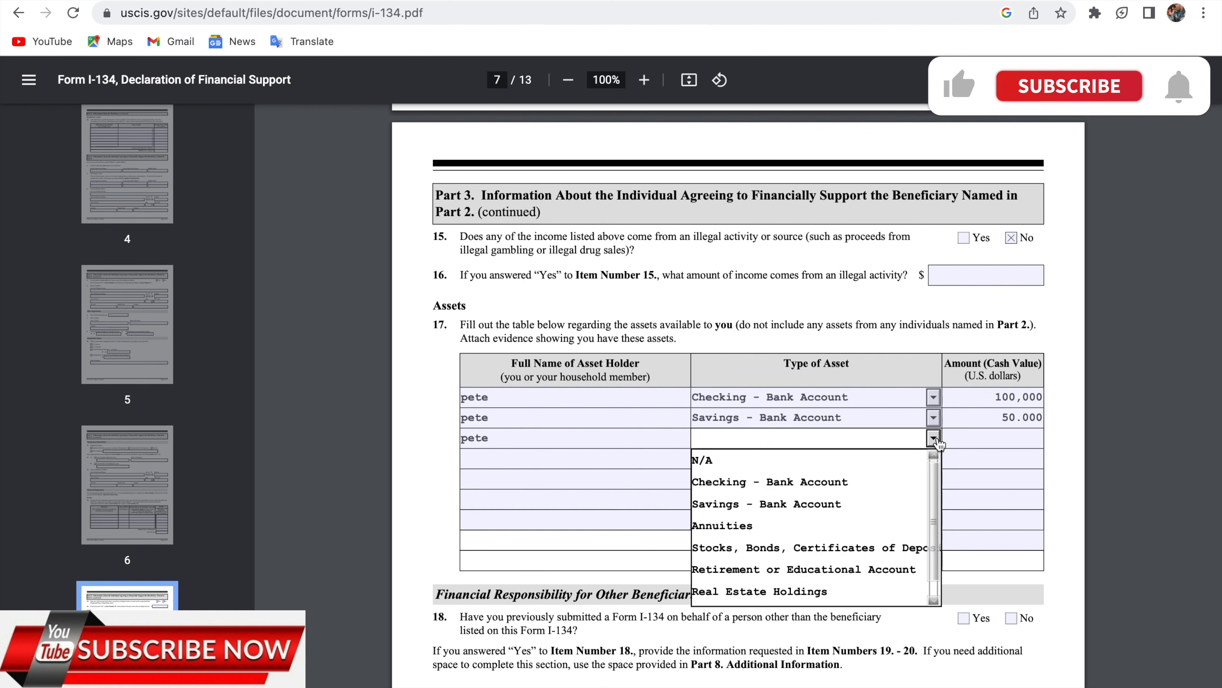
pyautogui.click(847, 550)
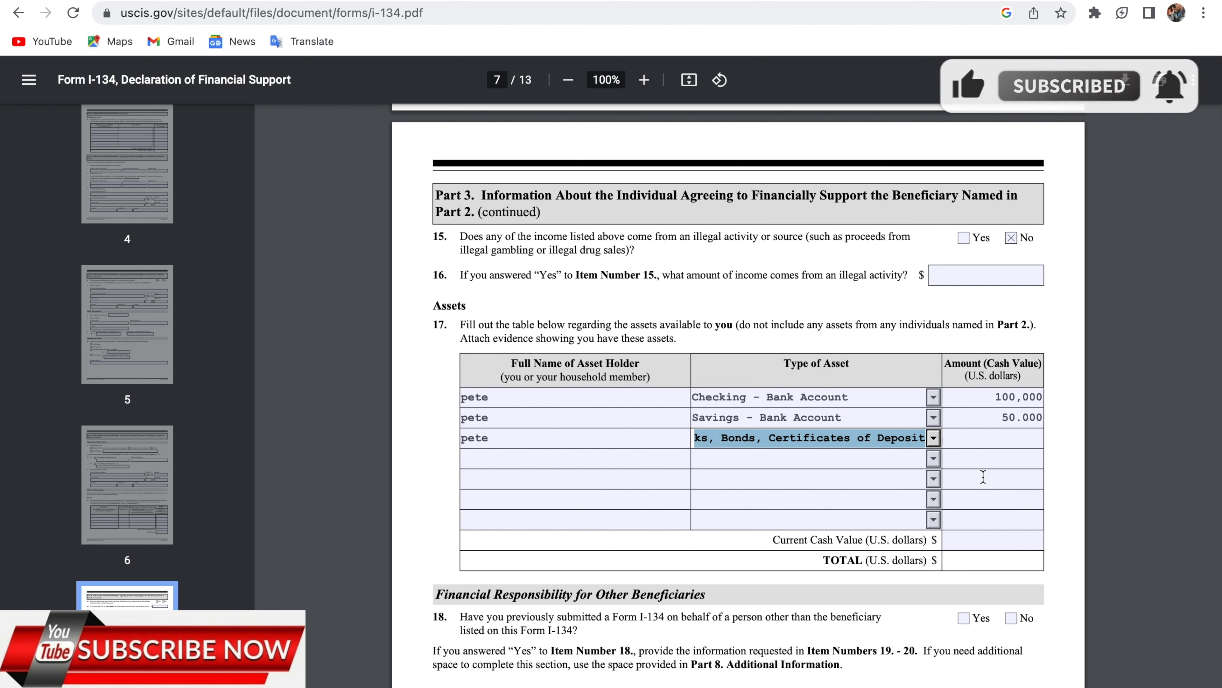
pyautogui.click(1042, 439)
pyautogui.write('50,000')
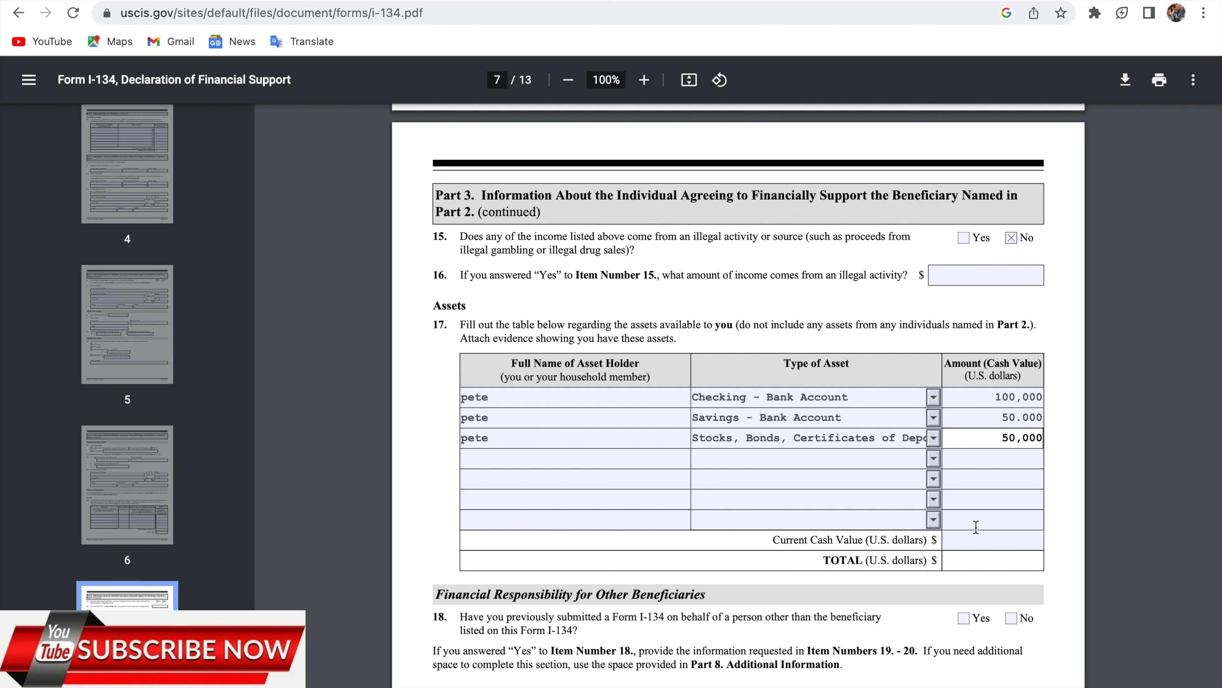
# Step: Enter 200,000 as the Current Cash Value of the assets and answer No to item 18 about previously submitted Forms I-134
pyautogui.click(976, 541)
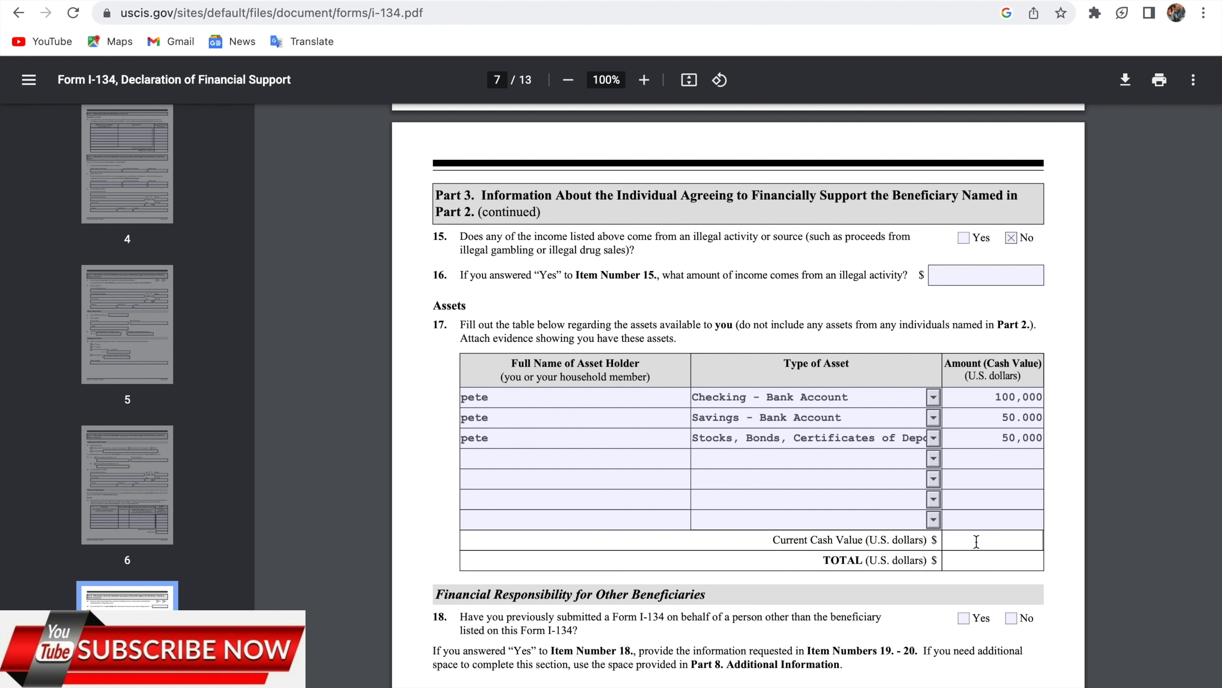
pyautogui.write('200,000')
pyautogui.scroll(-3, 1010, 563)
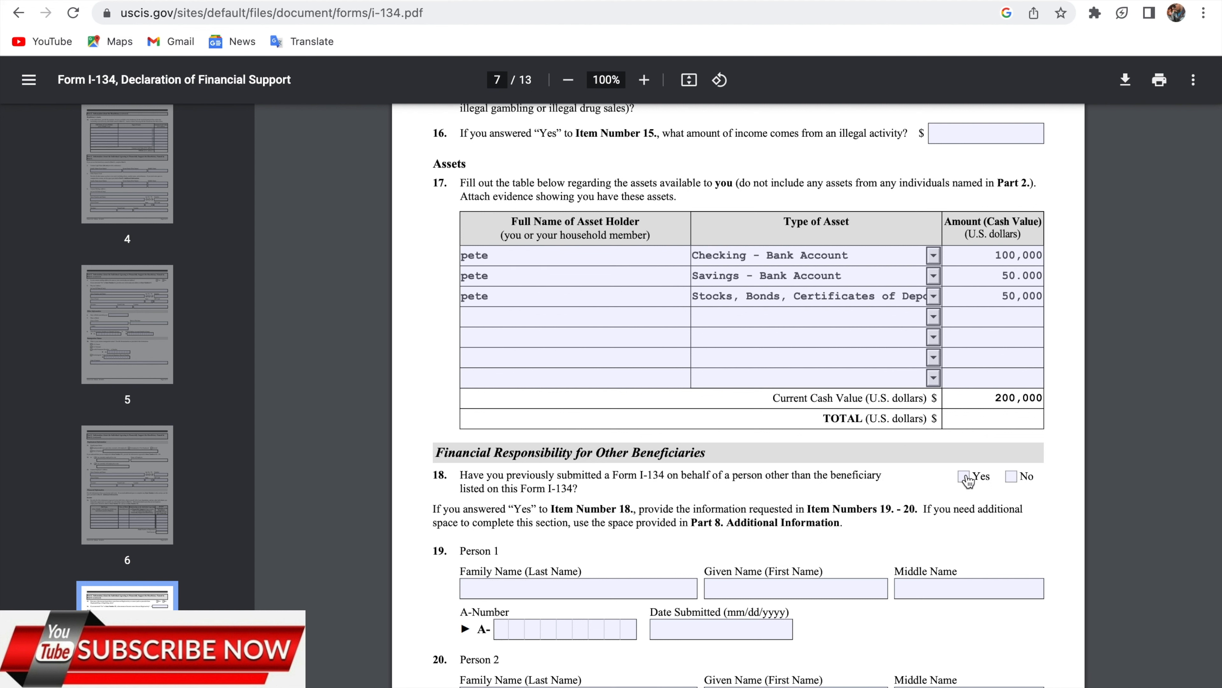
pyautogui.click(1019, 478)
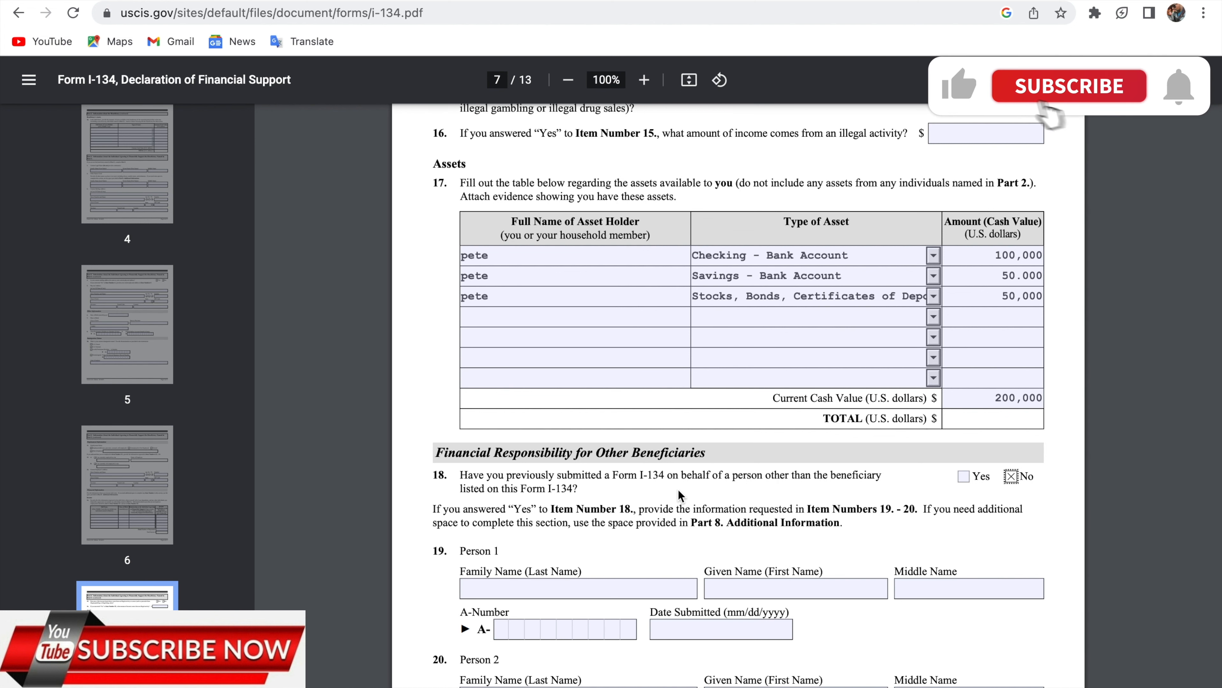
# Step: Review the person fields in items 19 and 20, the item 21 specific contributions section and the Part 4 beneficiary's statement
pyautogui.scroll(-3, 674, 482)
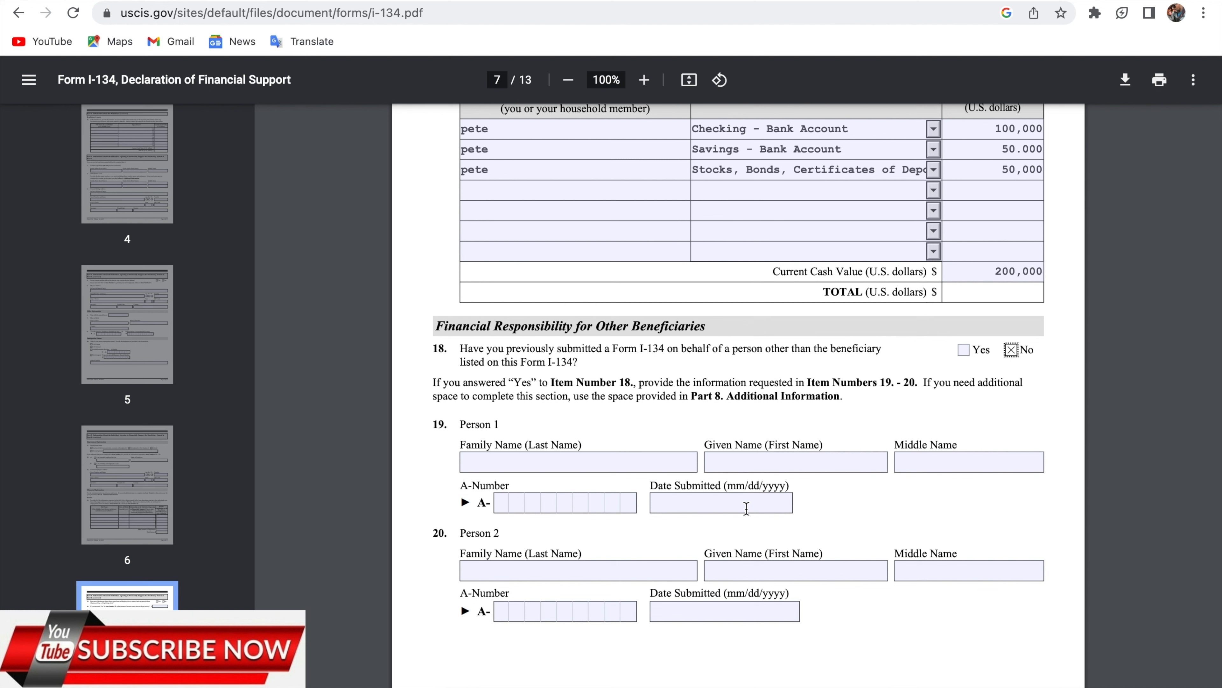
pyautogui.scroll(-6, 746, 508)
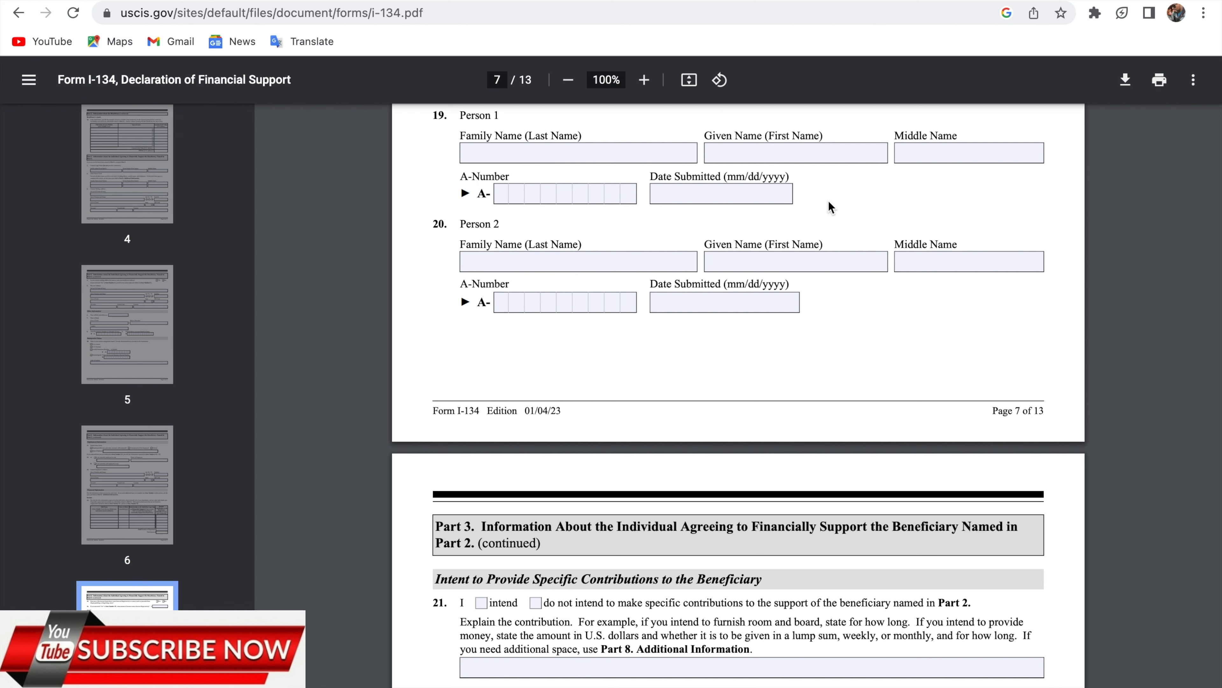
pyautogui.scroll(-6, 827, 338)
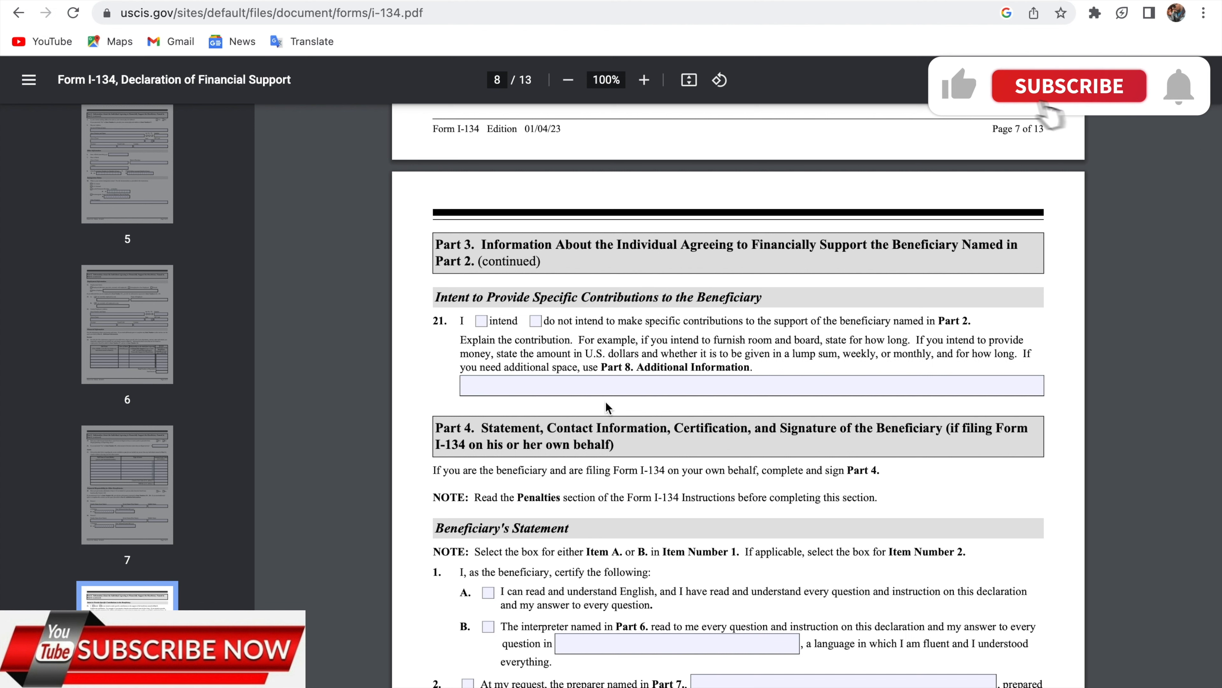
pyautogui.scroll(-2, 818, 372)
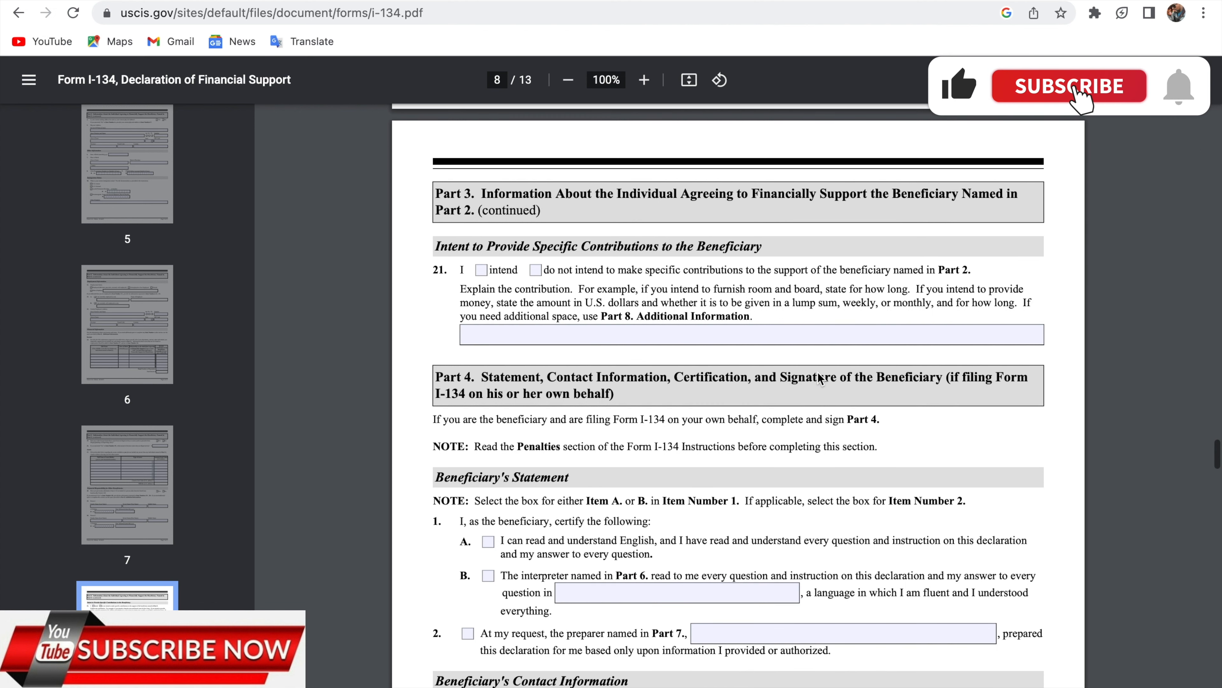
# Step: In the Part 4 beneficiary's statement, select item 1.A certifying that the beneficiary can read and understand English
pyautogui.scroll(-3, 821, 378)
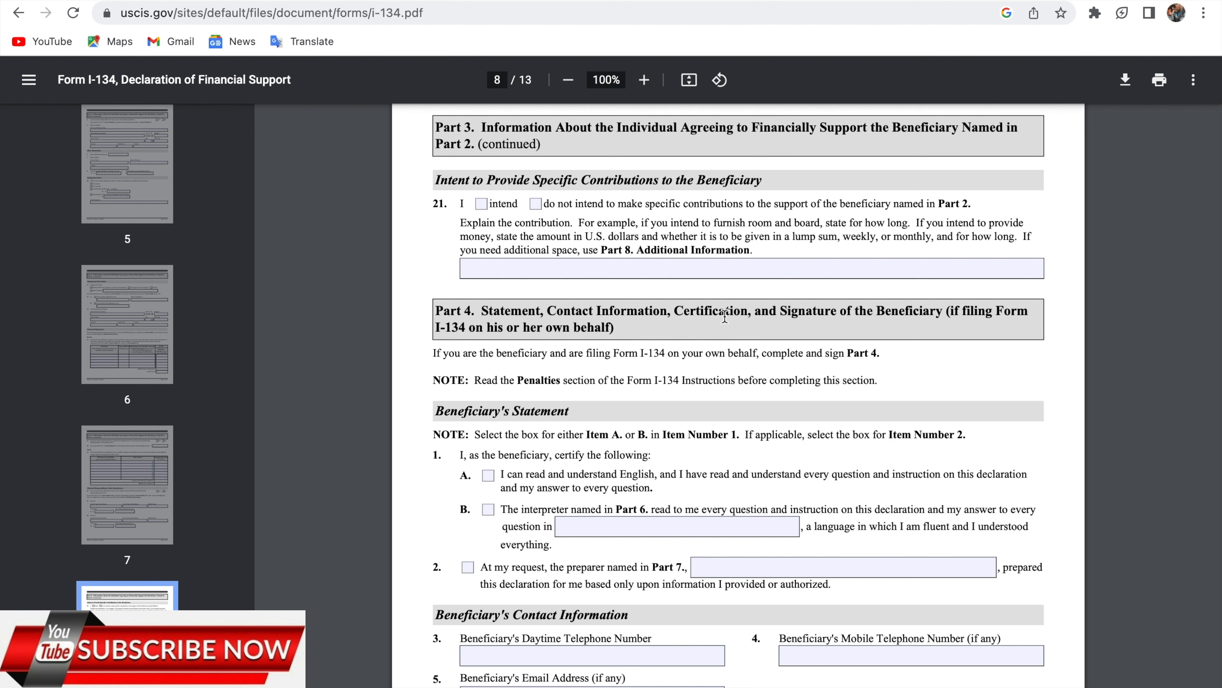
pyautogui.scroll(-2, 841, 332)
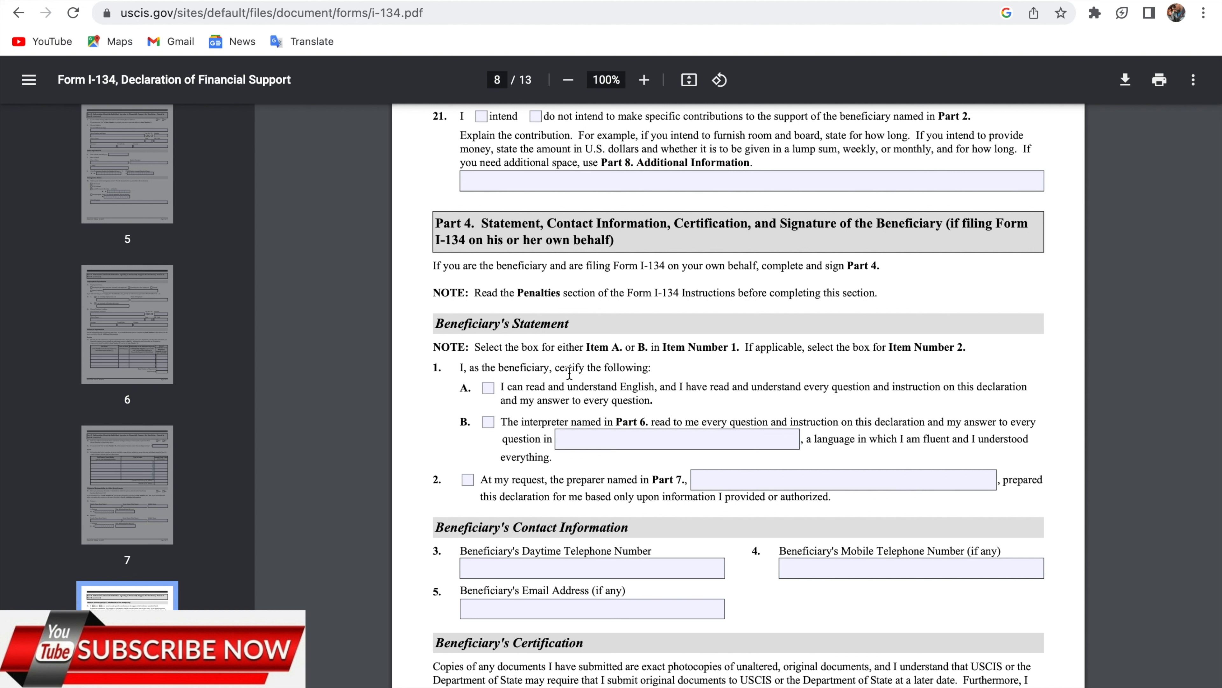
pyautogui.click(490, 390)
# Step: In the Part 5 statement of the individual agreeing to financially support the beneficiary, select item 1.A about reading and understanding English
pyautogui.scroll(-1, 584, 398)
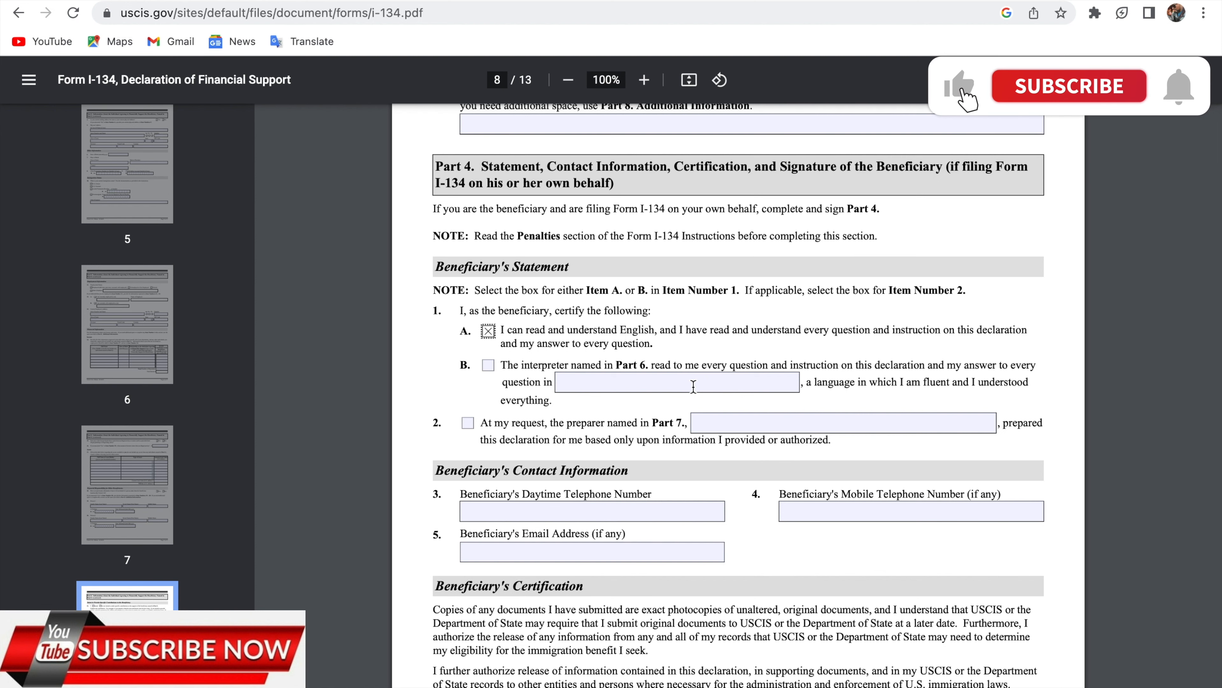
pyautogui.scroll(-2, 761, 424)
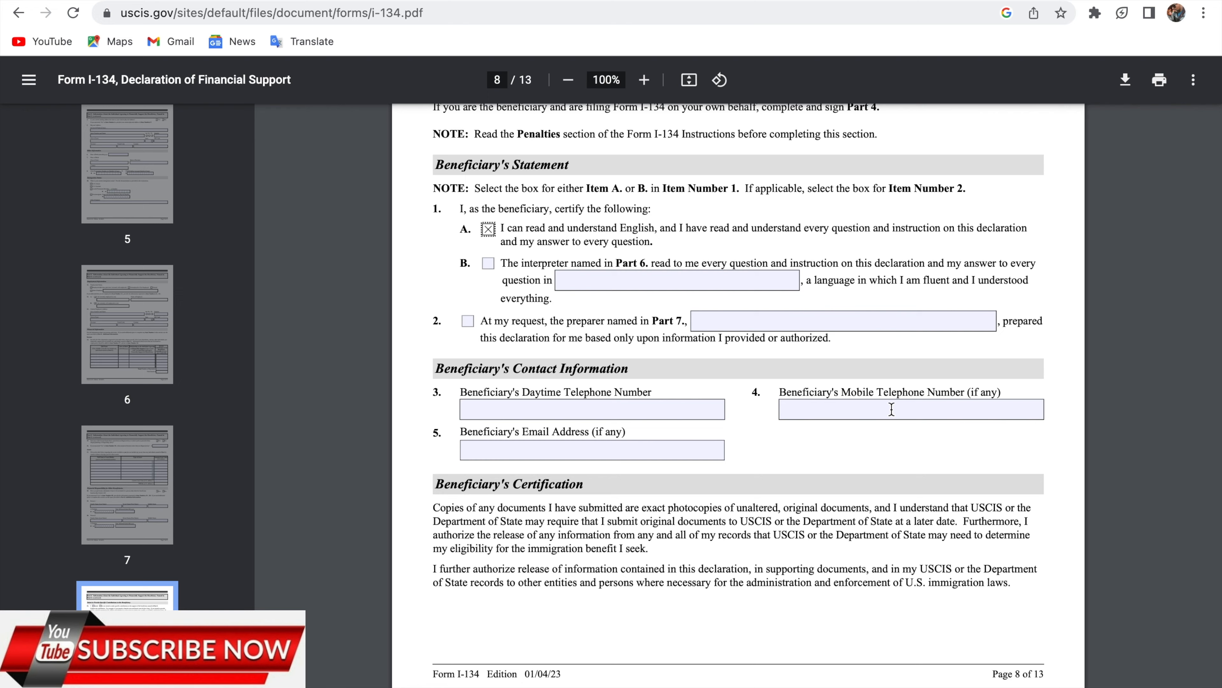
pyautogui.scroll(-3, 916, 409)
pyautogui.scroll(-4, 917, 409)
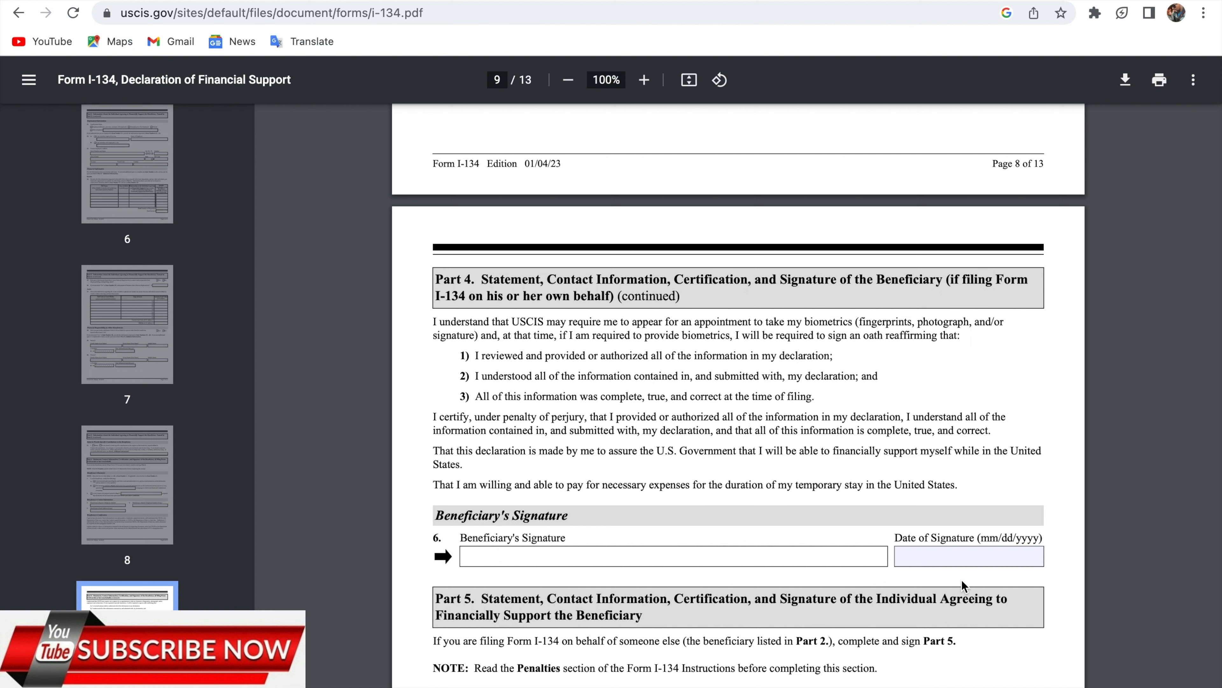
pyautogui.scroll(-2, 967, 557)
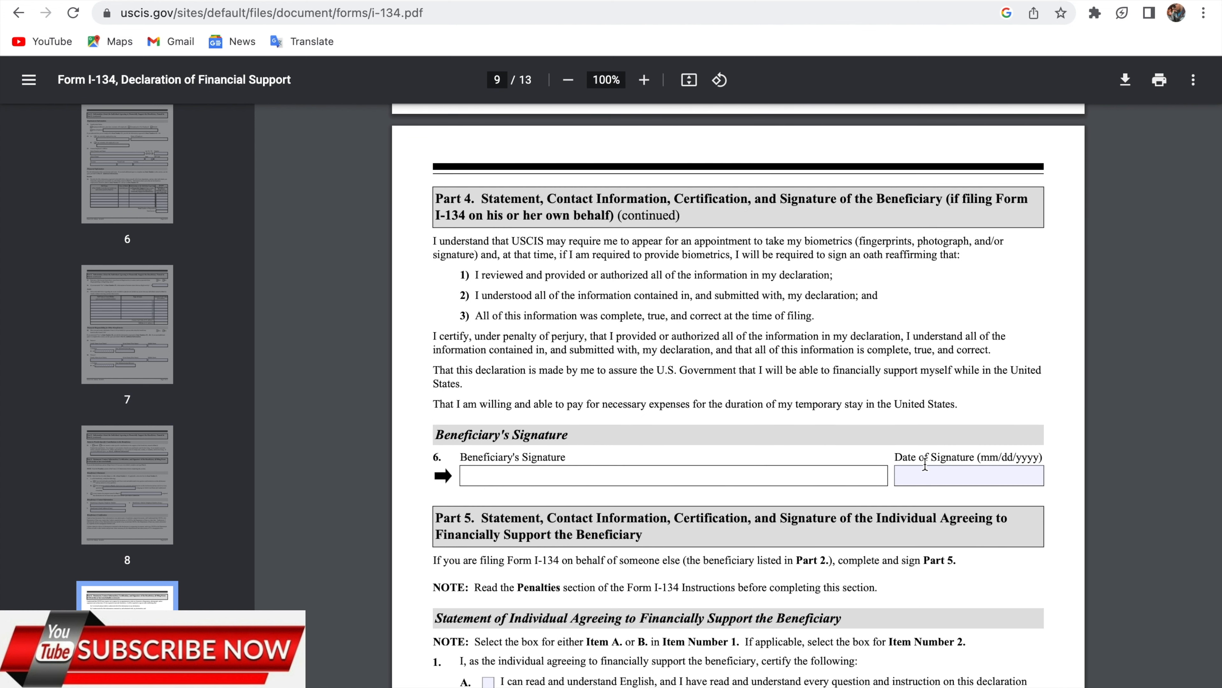
pyautogui.scroll(-2, 952, 472)
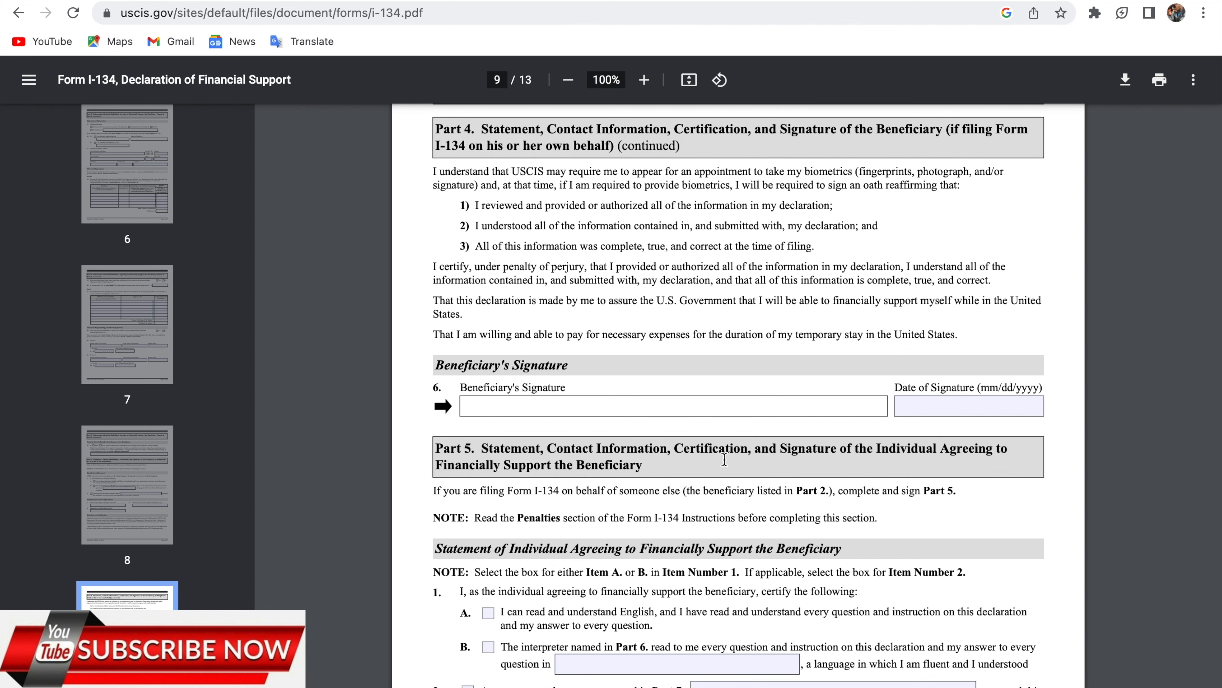
pyautogui.scroll(-2, 881, 466)
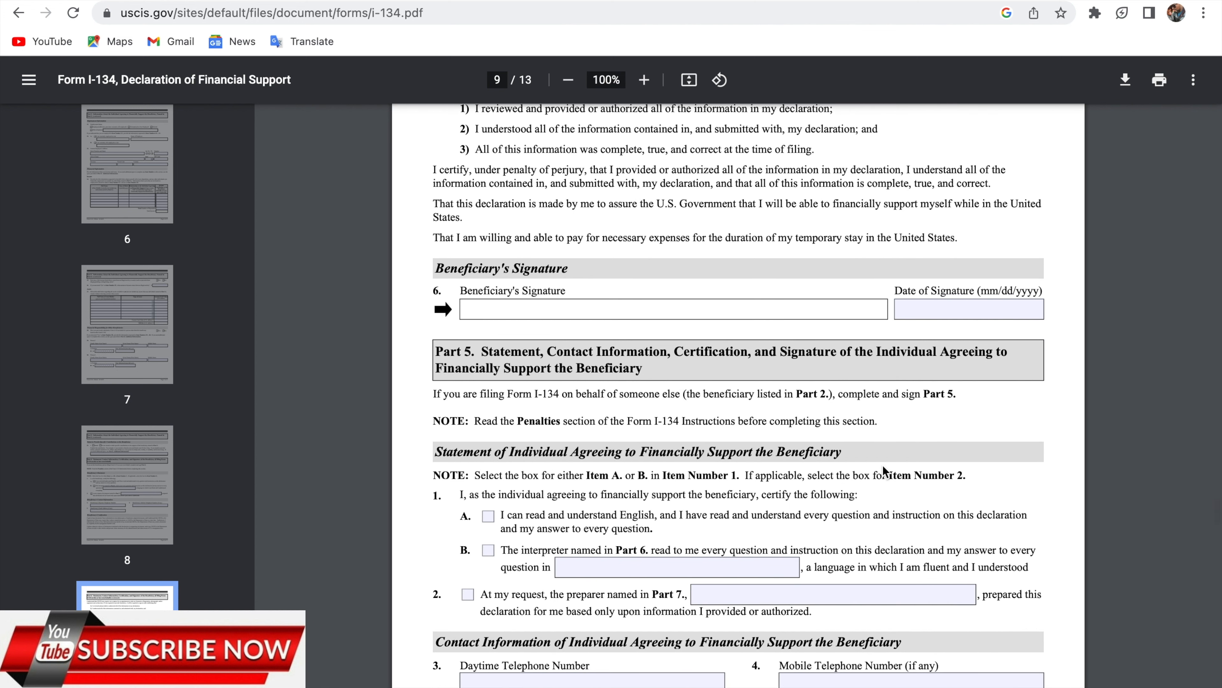
pyautogui.scroll(-1, 674, 463)
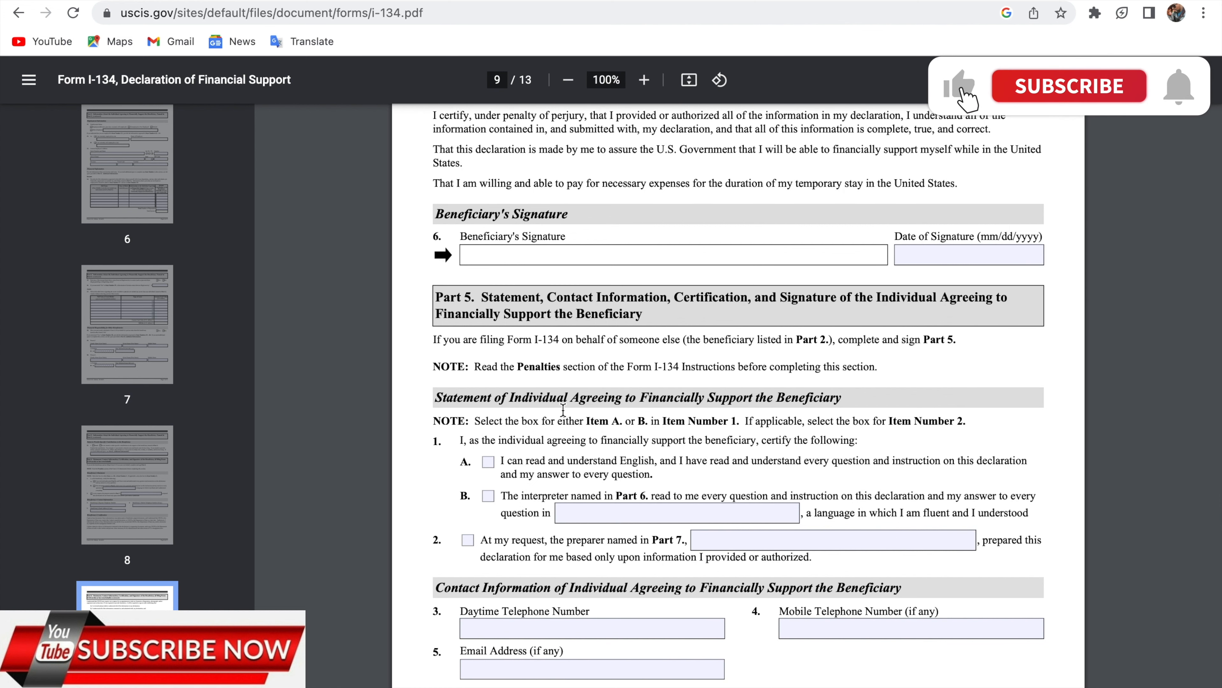
pyautogui.click(488, 462)
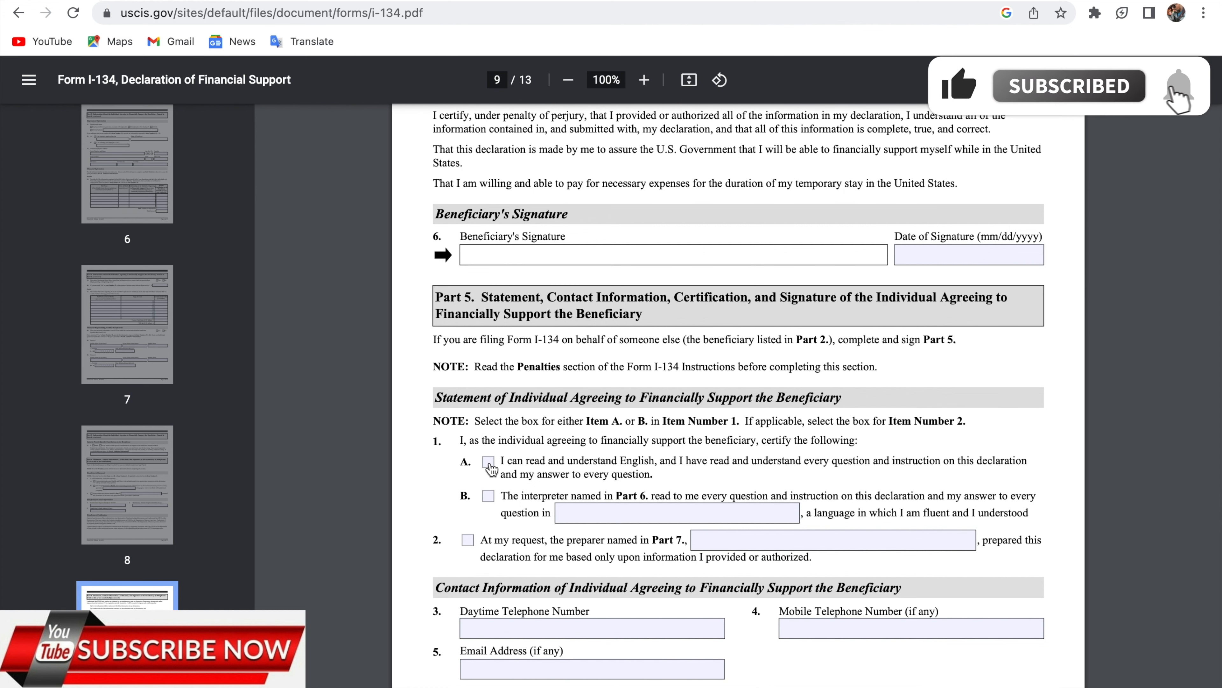
# Step: Review the Part 5 contact information, certification and signature sections and the Part 6 interpreter's name, address, contact, certification and signature fields
pyautogui.scroll(-3, 673, 509)
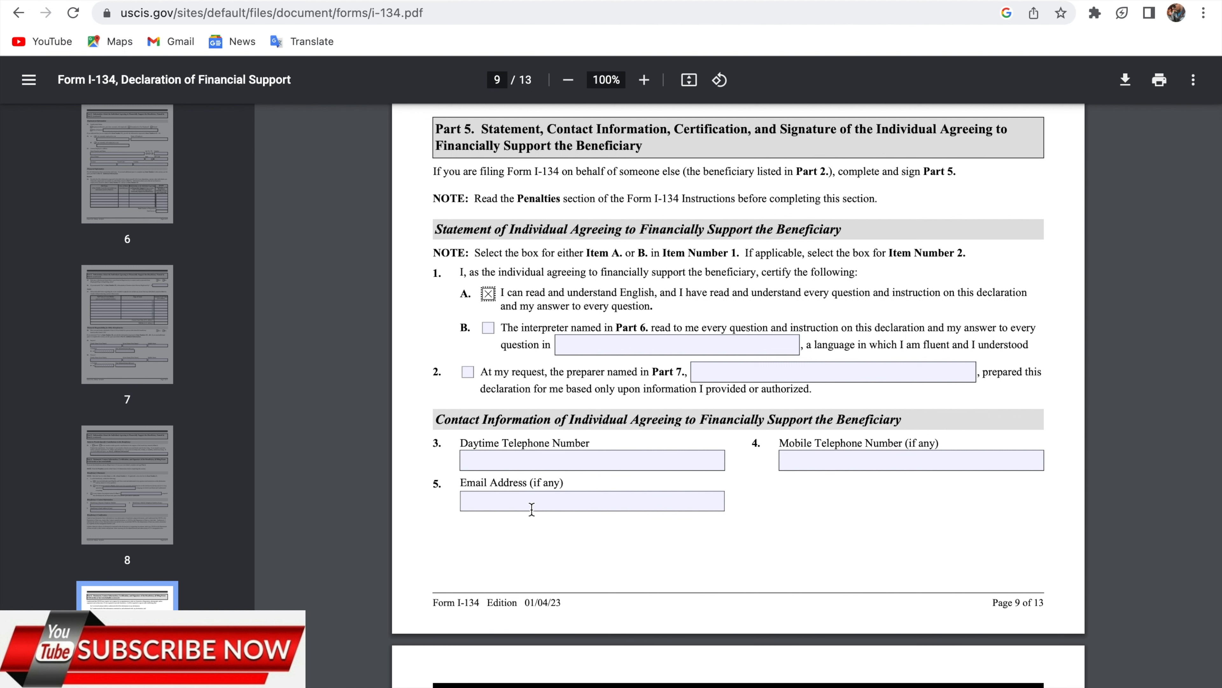
pyautogui.scroll(-5, 477, 415)
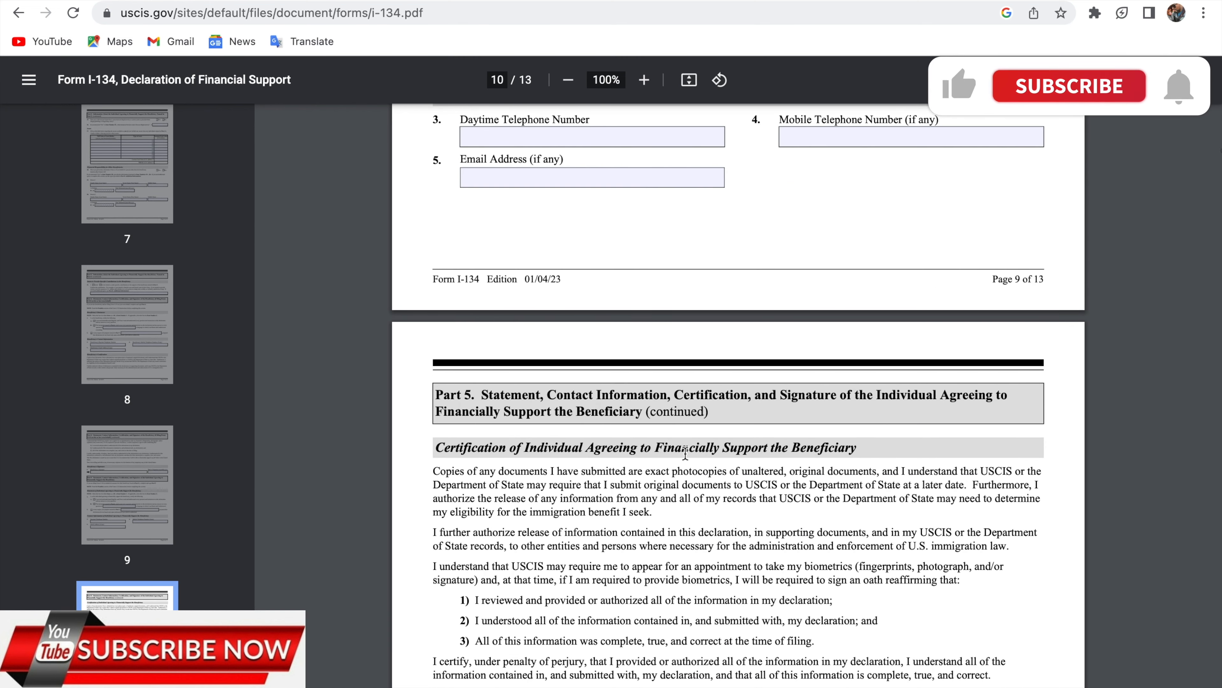
pyautogui.scroll(-2, 692, 453)
pyautogui.scroll(-3, 692, 454)
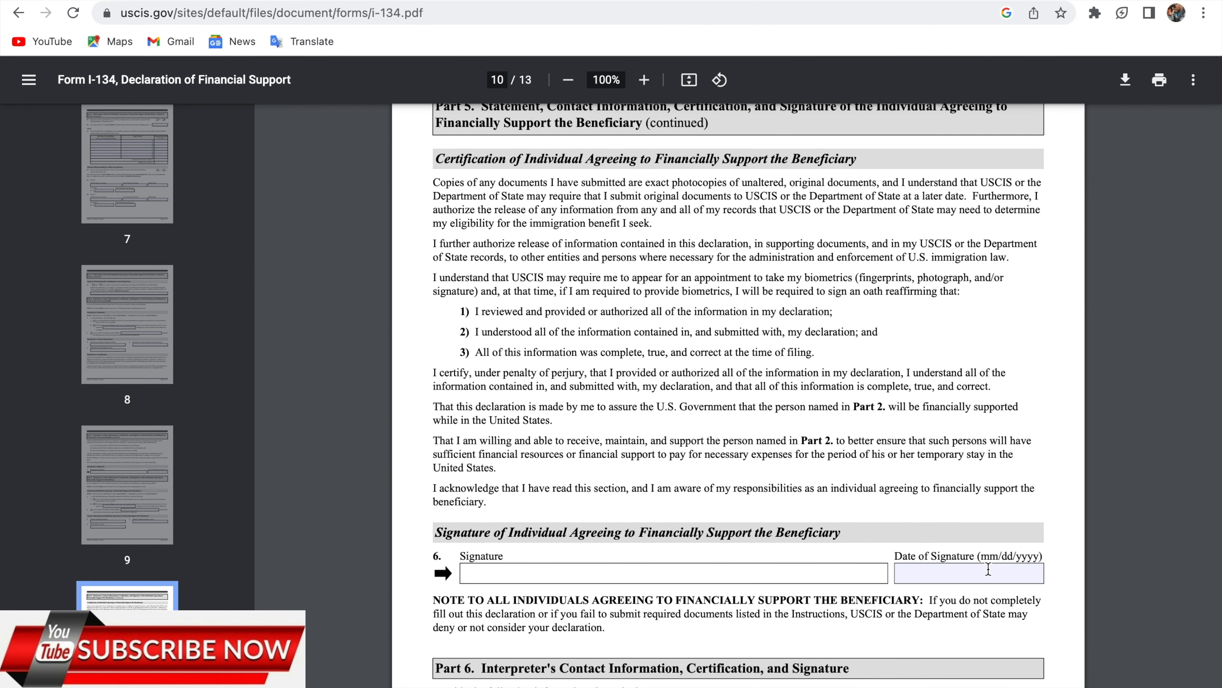
pyautogui.scroll(-1, 988, 570)
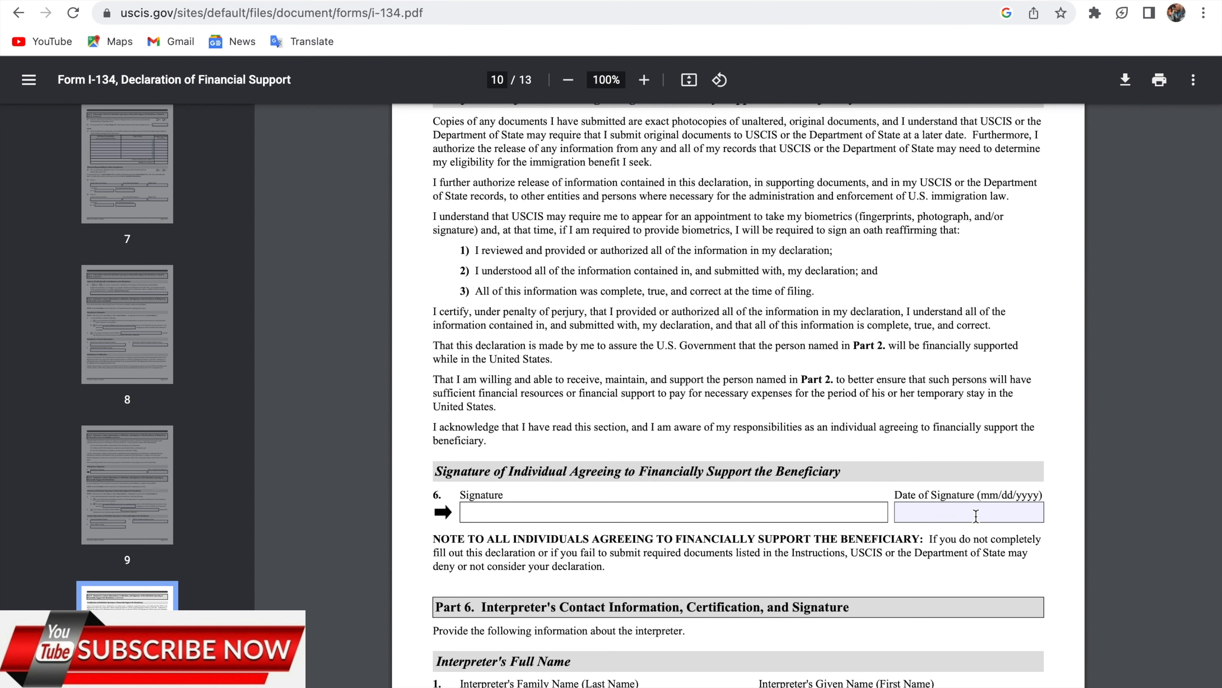
pyautogui.scroll(-2, 976, 516)
pyautogui.scroll(-1, 976, 517)
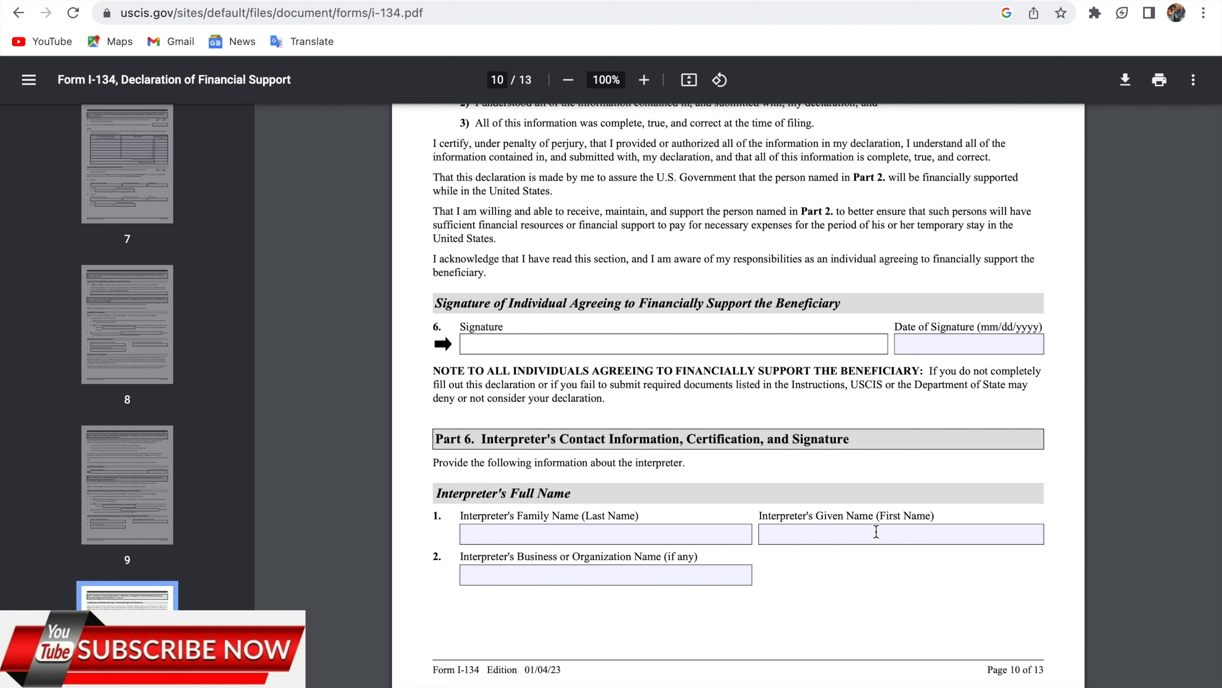
pyautogui.scroll(-1, 876, 531)
pyautogui.scroll(-6, 861, 428)
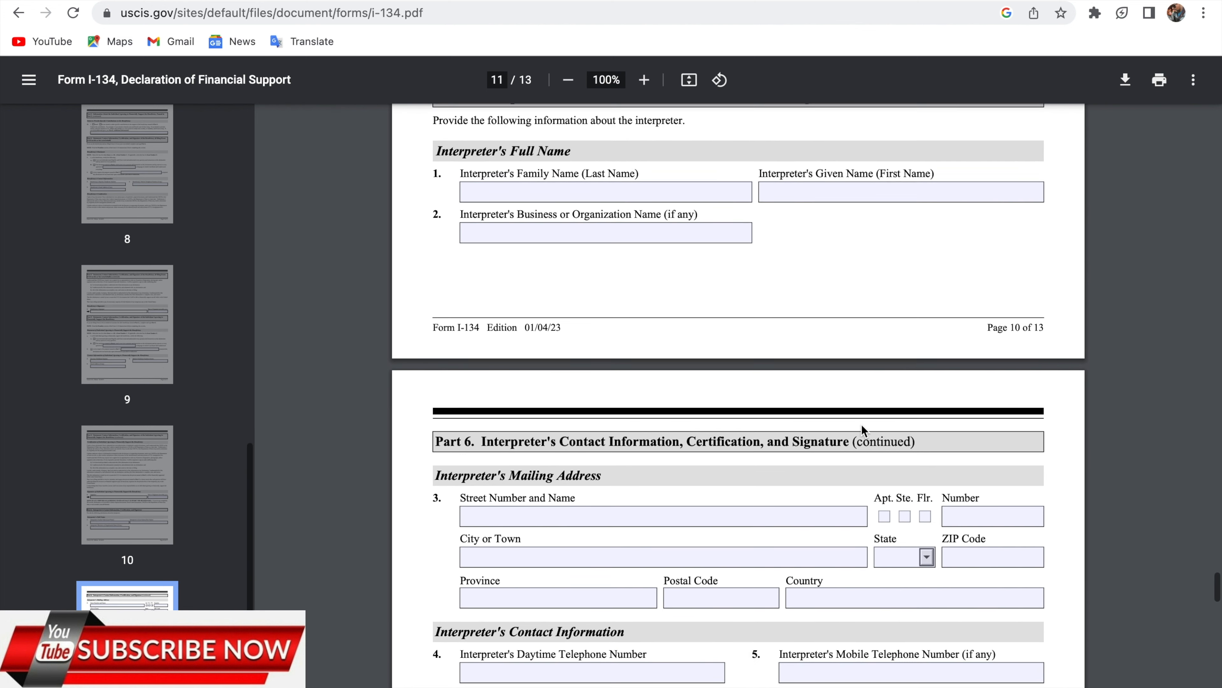
pyautogui.scroll(-1, 861, 424)
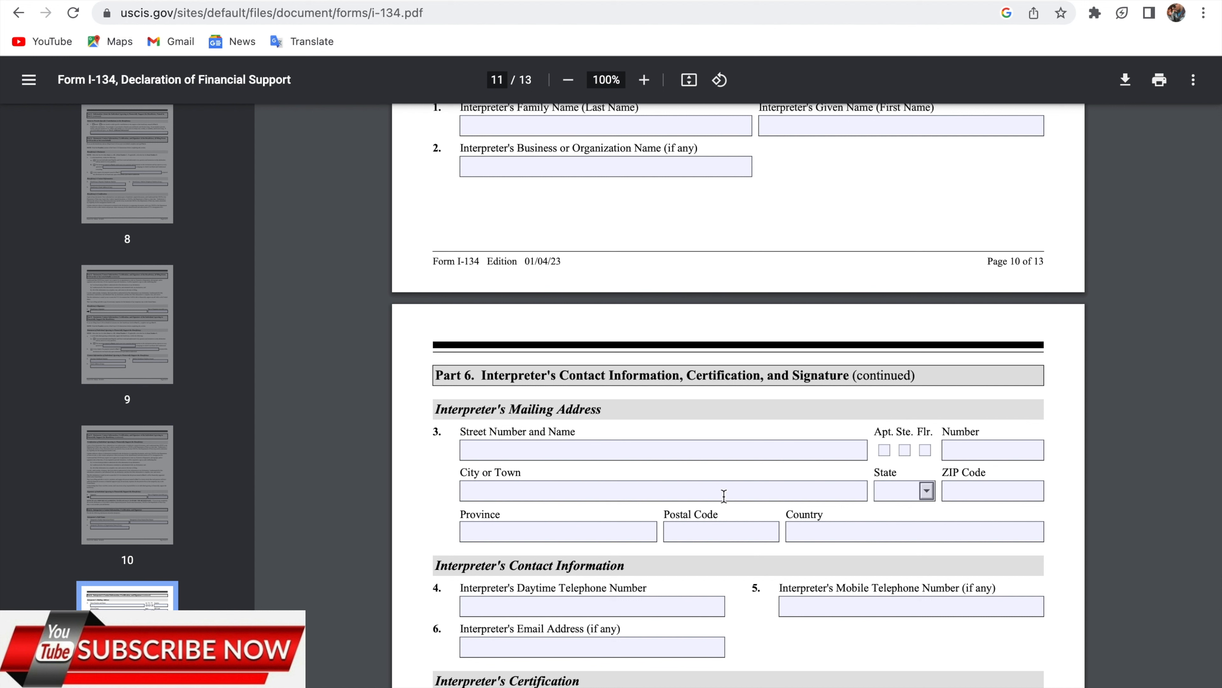
pyautogui.scroll(-2, 745, 529)
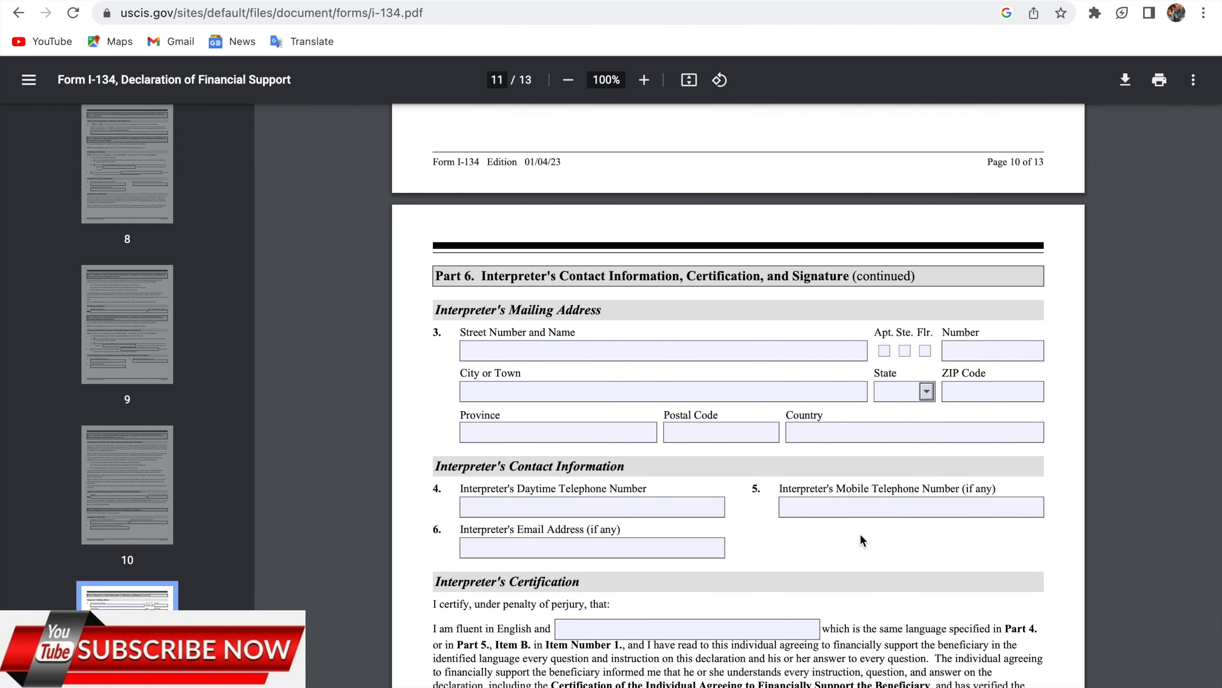
pyautogui.scroll(-5, 923, 490)
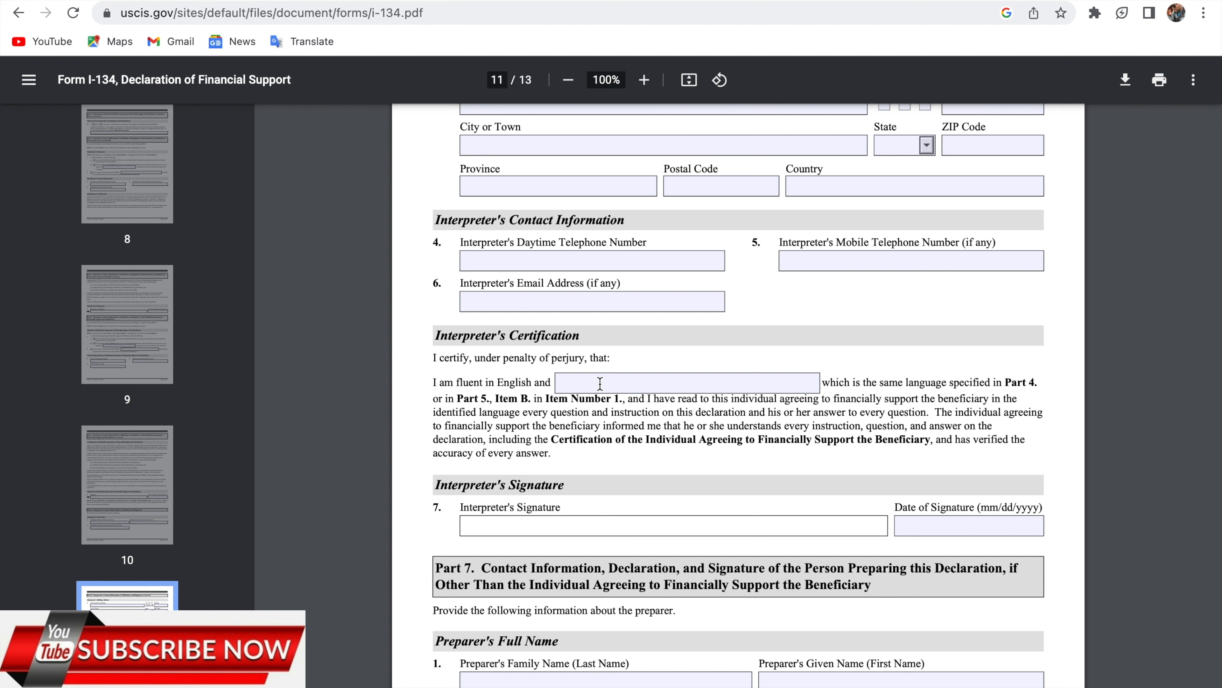
pyautogui.scroll(-2, 510, 433)
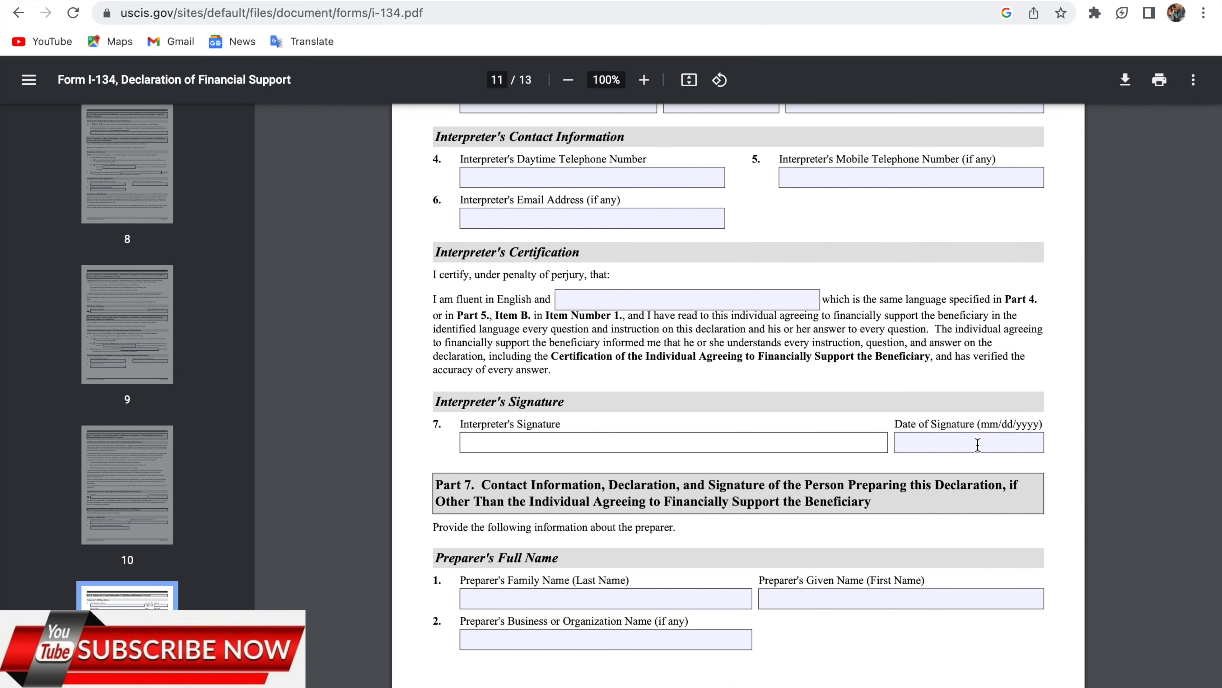
# Step: Review the Part 7 preparer's name, address, contact, statement and signature sections and the Part 8 additional information fields
pyautogui.scroll(-2, 978, 445)
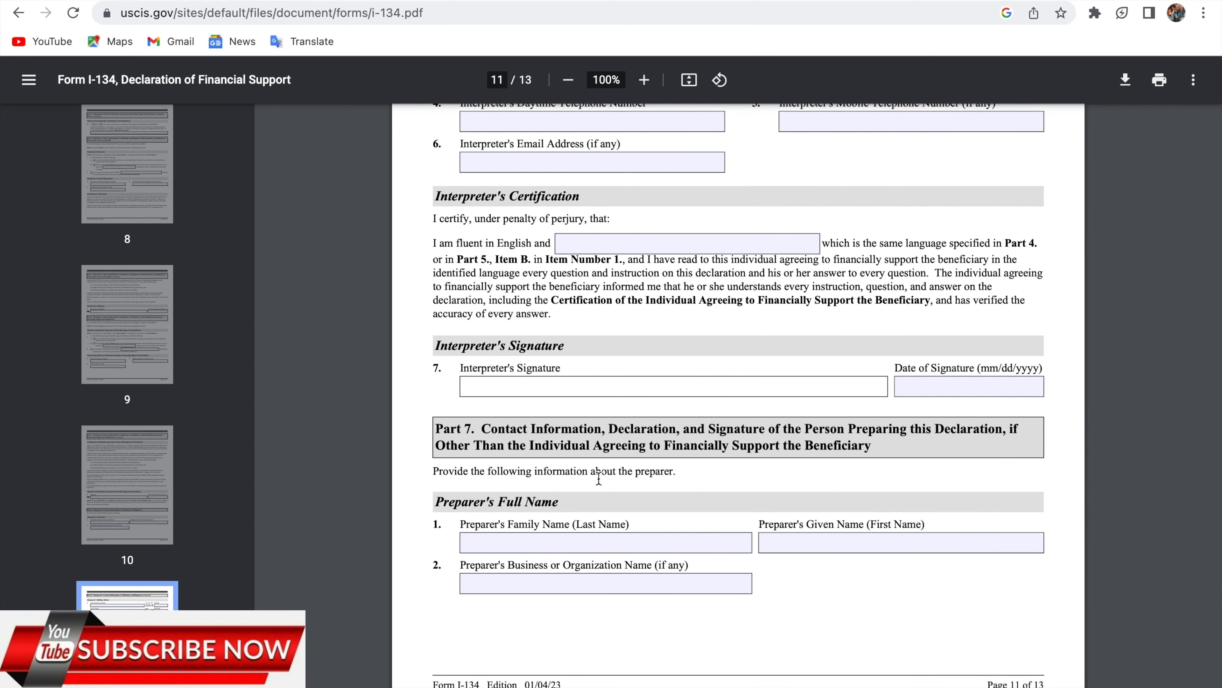
pyautogui.scroll(-2, 599, 478)
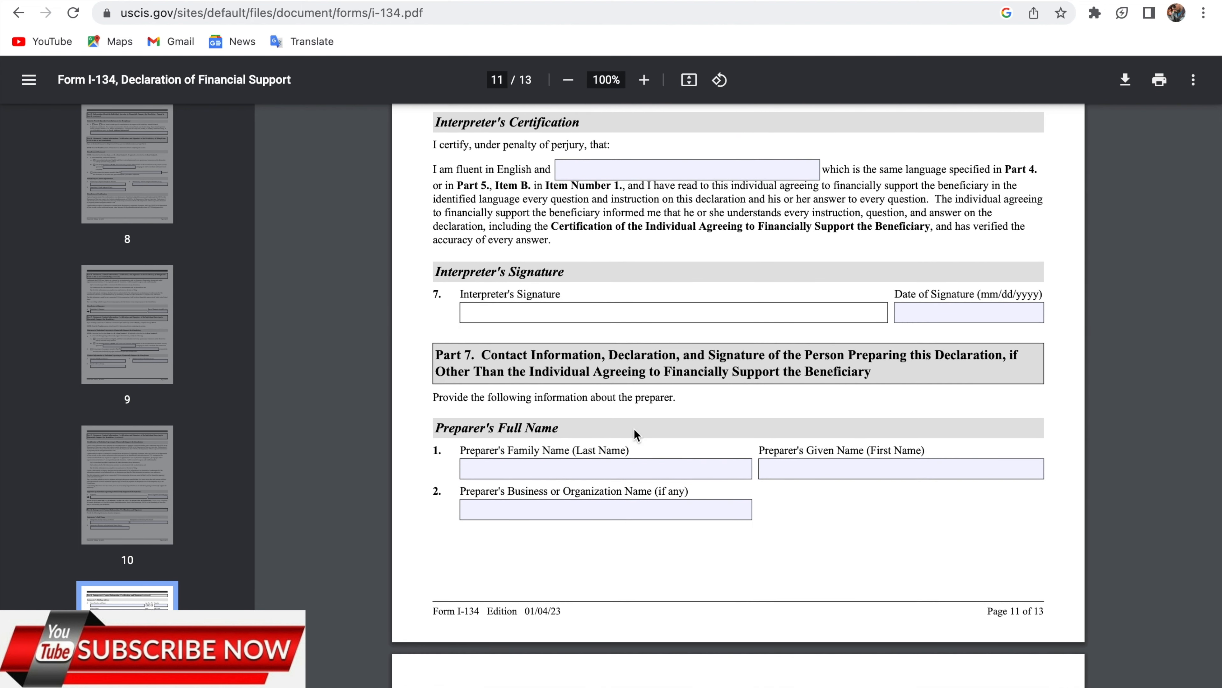
pyautogui.scroll(-1, 634, 429)
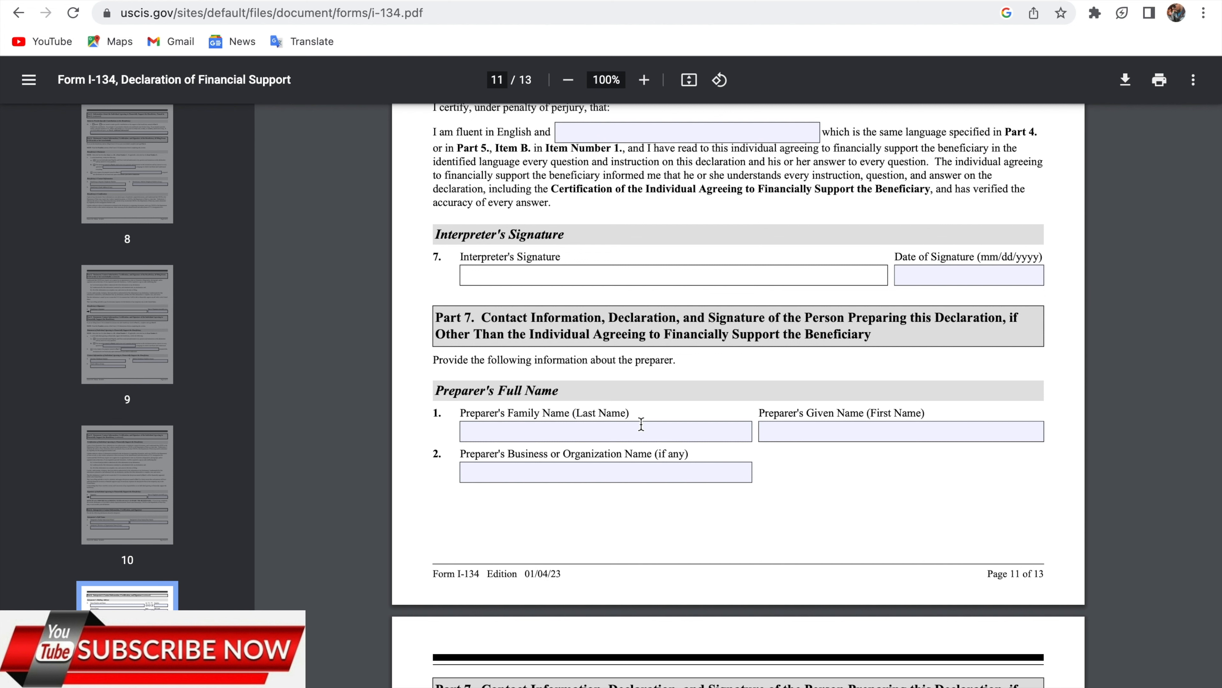
pyautogui.scroll(-1, 641, 424)
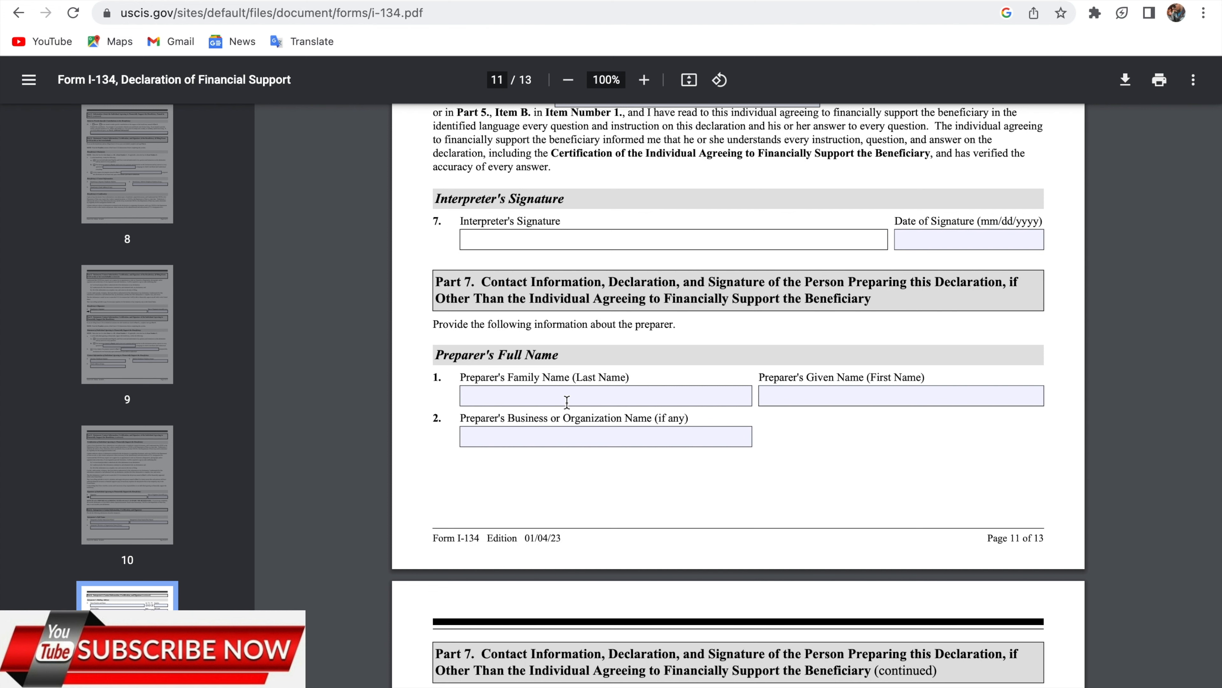
pyautogui.scroll(-2, 567, 402)
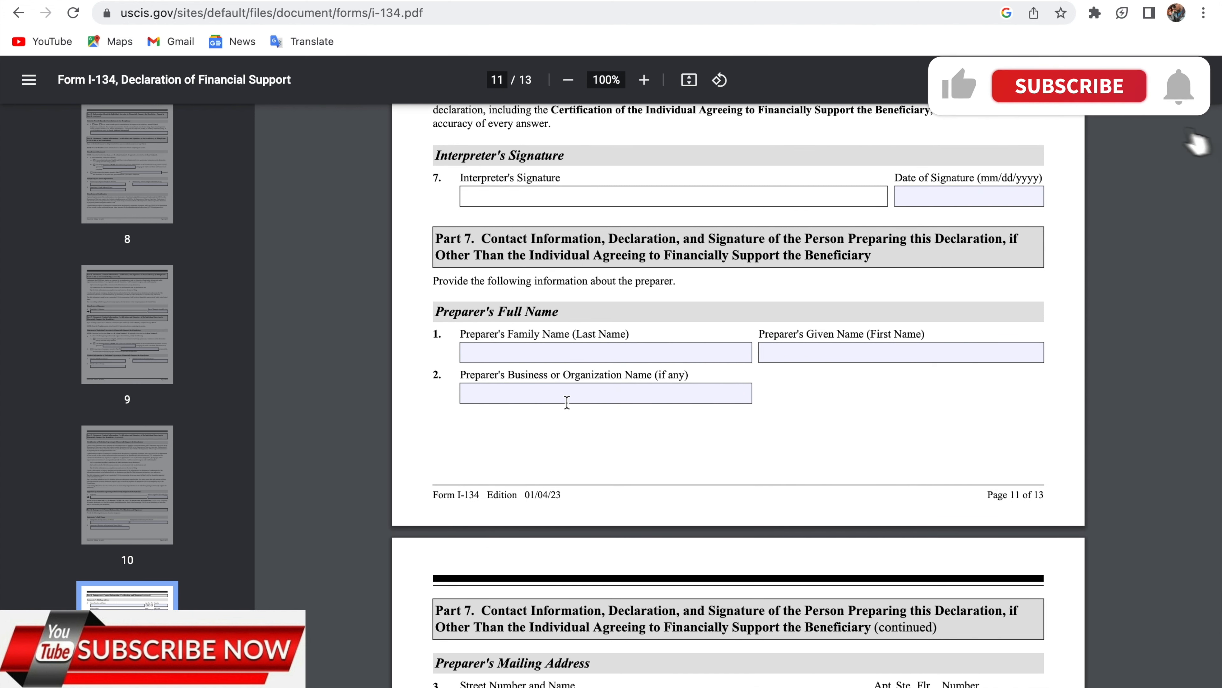
pyautogui.scroll(-3, 567, 402)
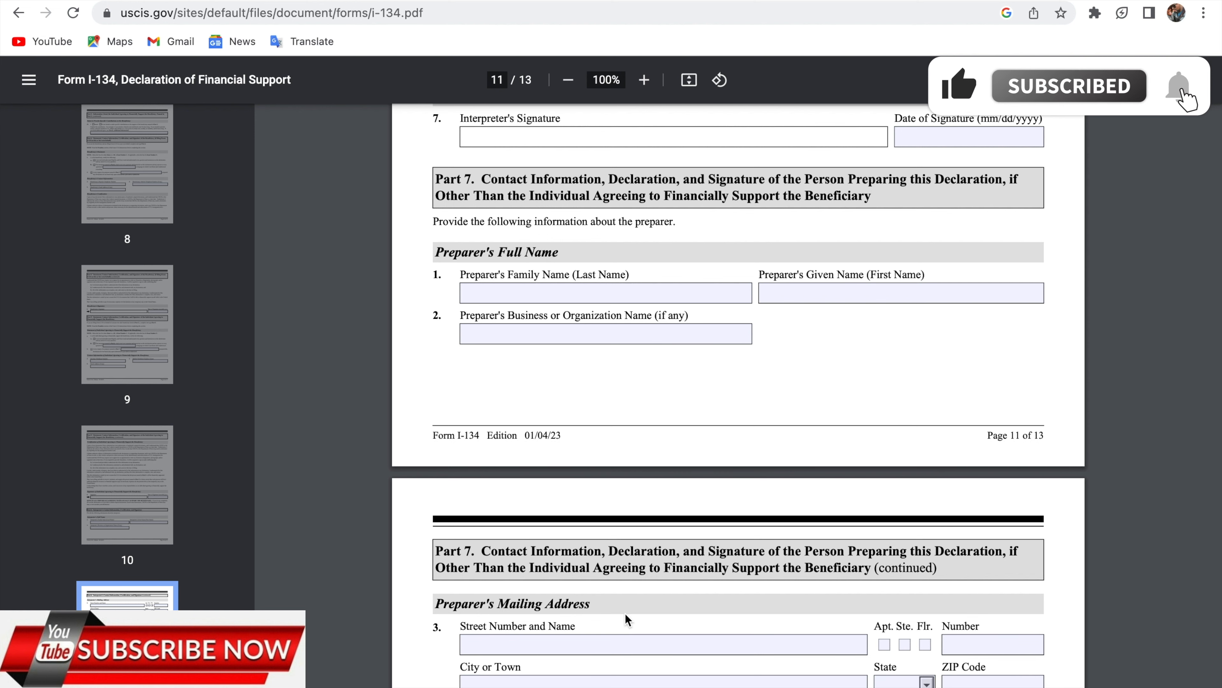
pyautogui.scroll(-3, 626, 612)
pyautogui.scroll(-10, 657, 548)
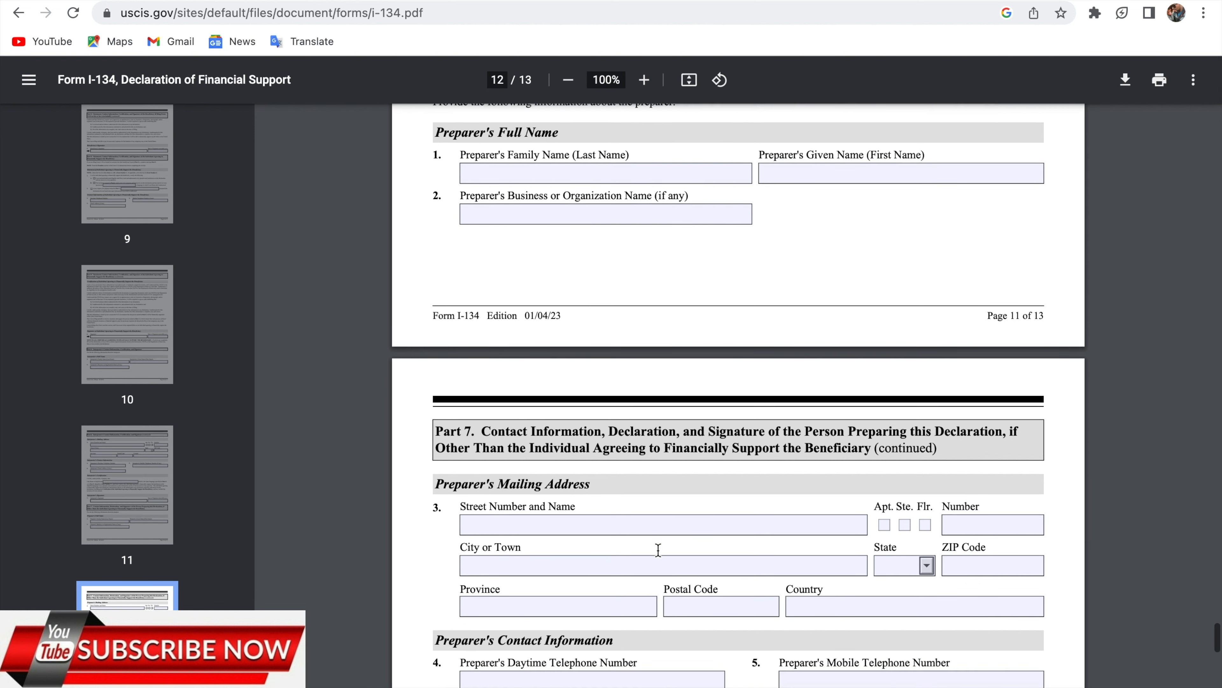
pyautogui.scroll(-12, 658, 549)
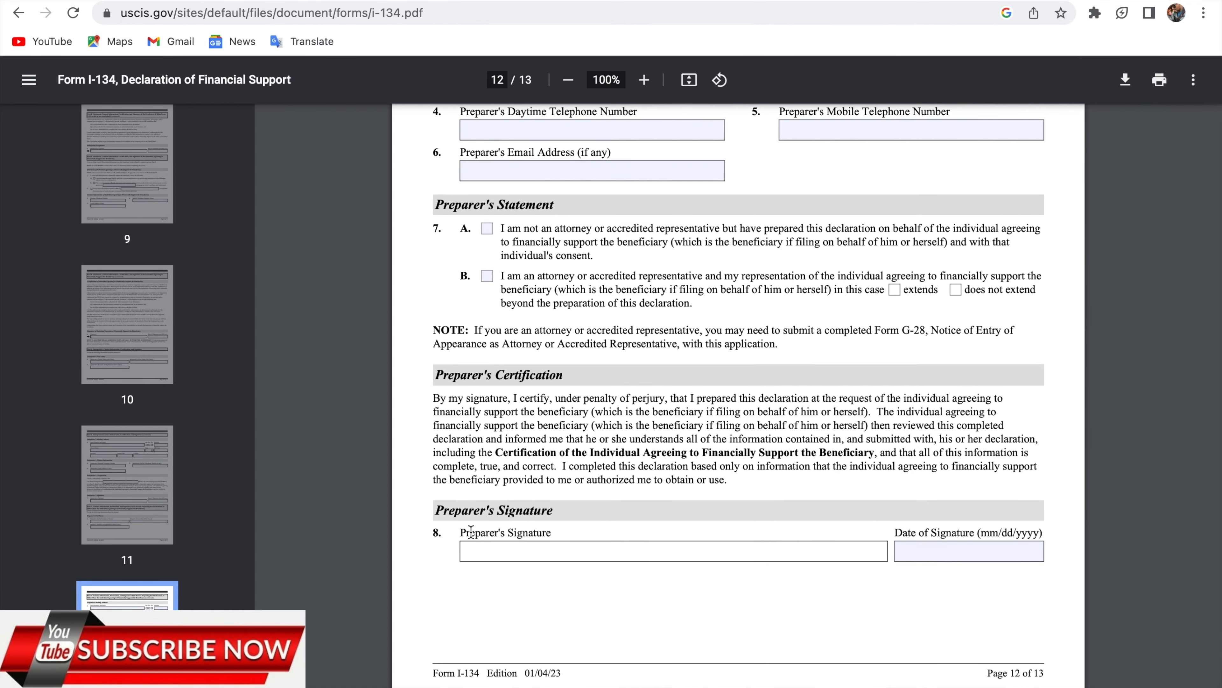
pyautogui.scroll(-18, 963, 556)
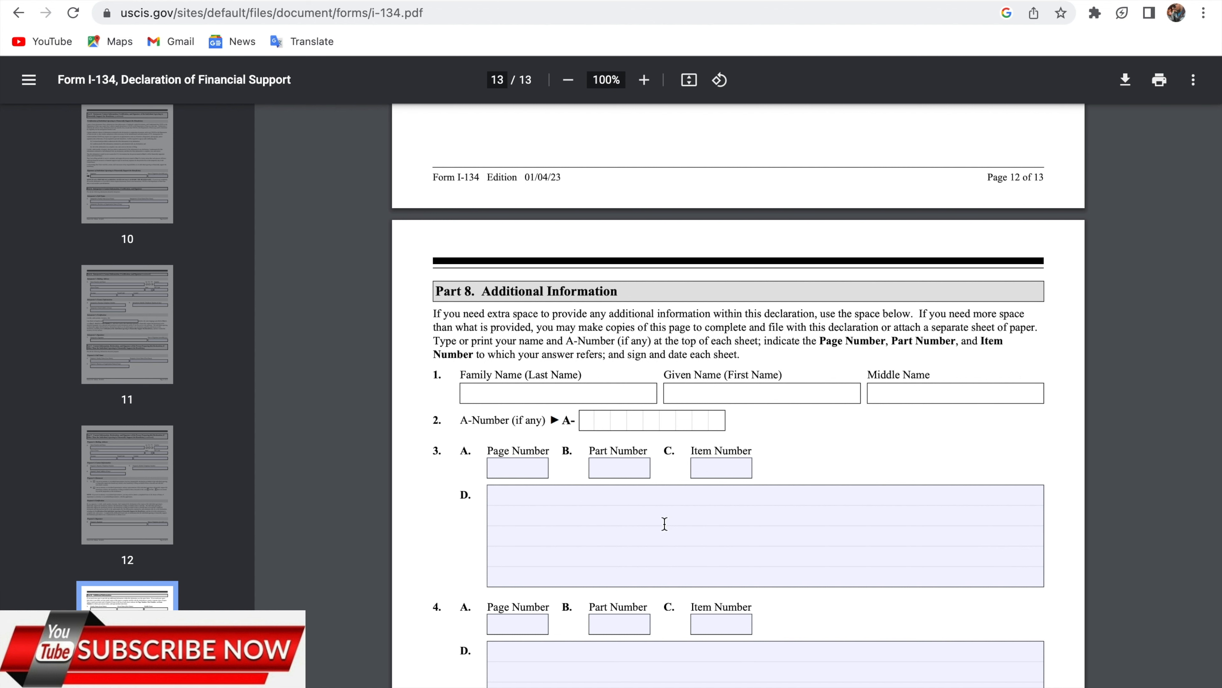
pyautogui.scroll(-11, 550, 497)
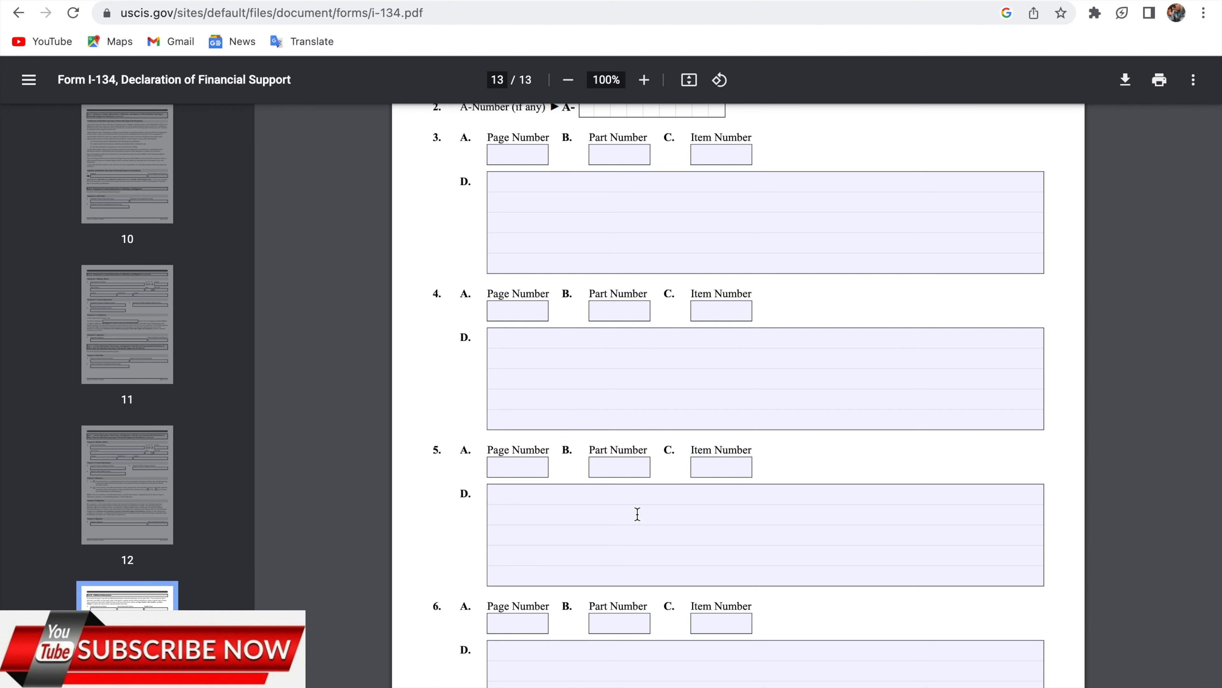
pyautogui.scroll(-3, 638, 514)
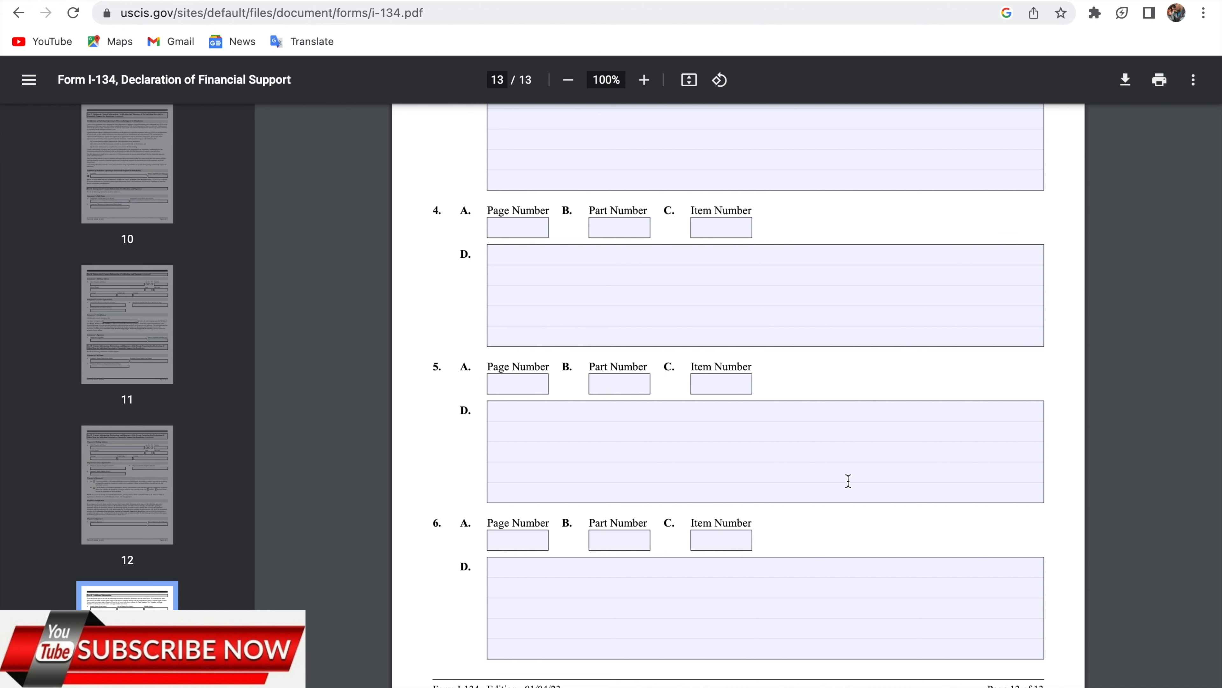
pyautogui.scroll(3, 848, 481)
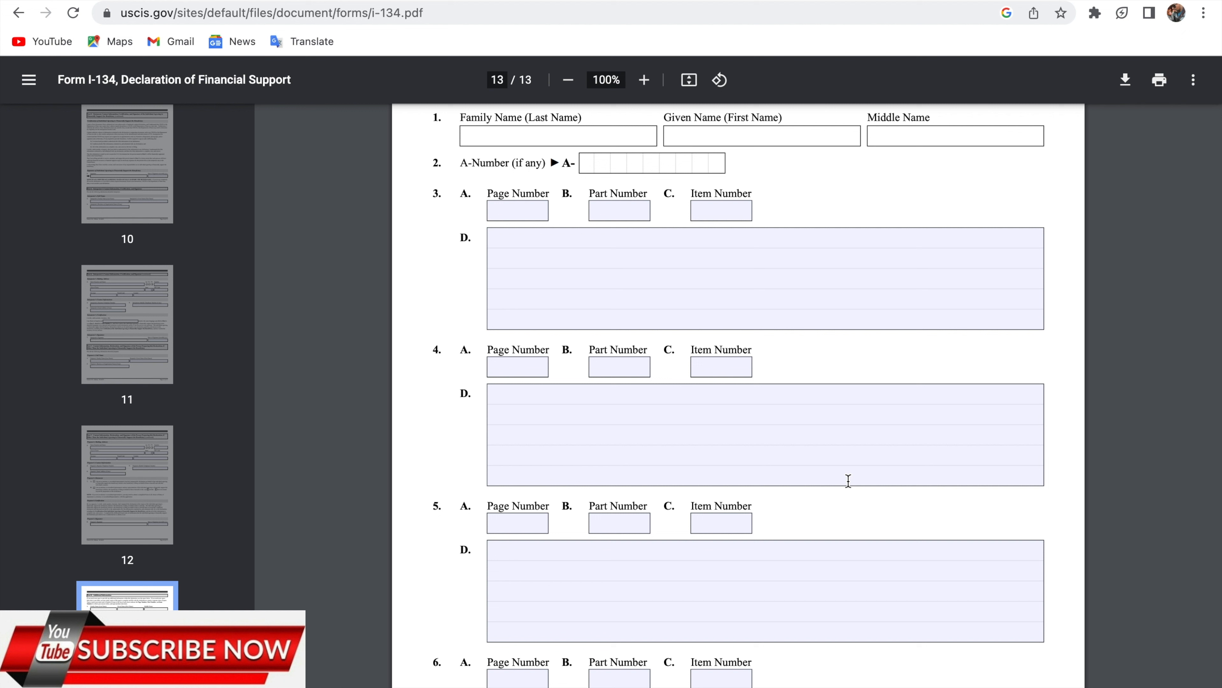